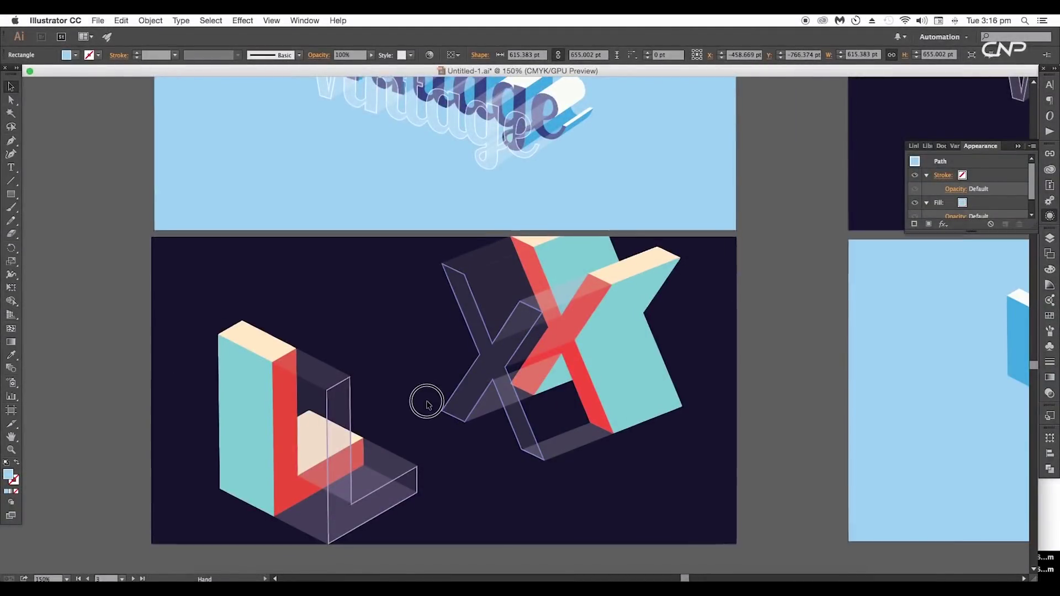
Step: Look over the finished extruded letter and Vintage lettering designs on the different artboards
{"action": "scroll", "coordinate": [354, 398], "scroll_direction": "down", "scroll_amount": 1}
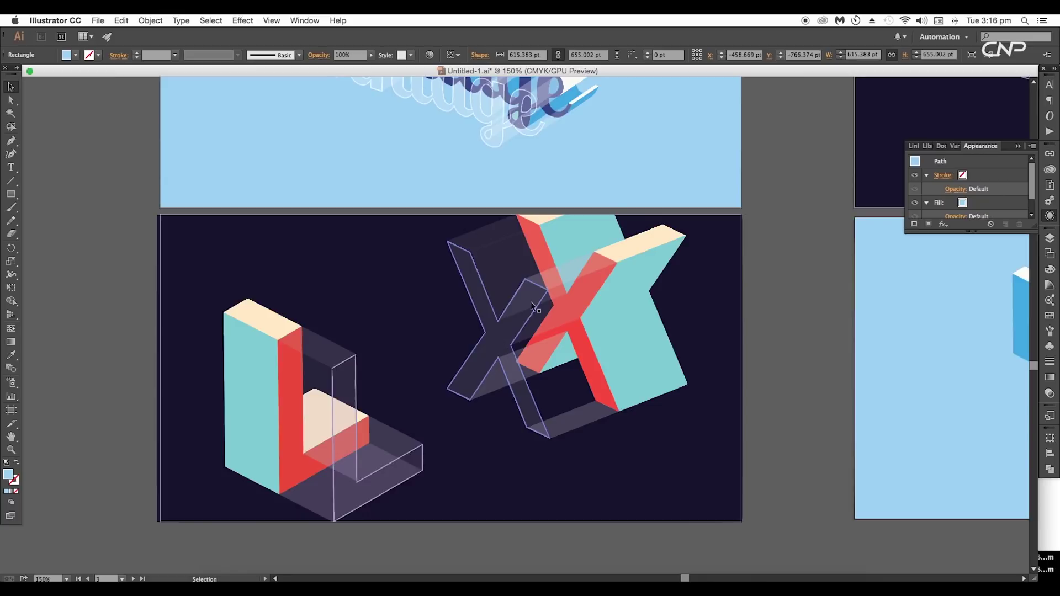
{"action": "scroll", "coordinate": [353, 406], "scroll_direction": "up", "scroll_amount": 10}
{"action": "scroll", "coordinate": [353, 406], "scroll_direction": "right", "scroll_amount": 3}
{"action": "left_click_drag", "start_coordinate": [867, 353], "coordinate": [485, 352]}
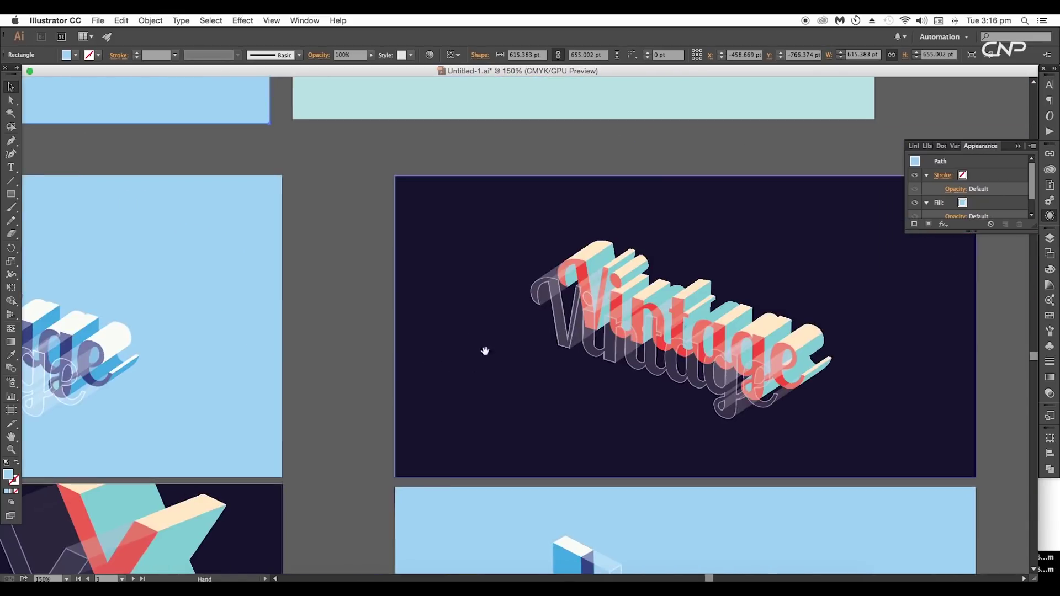
{"action": "scroll", "coordinate": [630, 343], "scroll_direction": "up", "scroll_amount": 1}
{"action": "left_click_drag", "start_coordinate": [722, 340], "coordinate": [547, 354]}
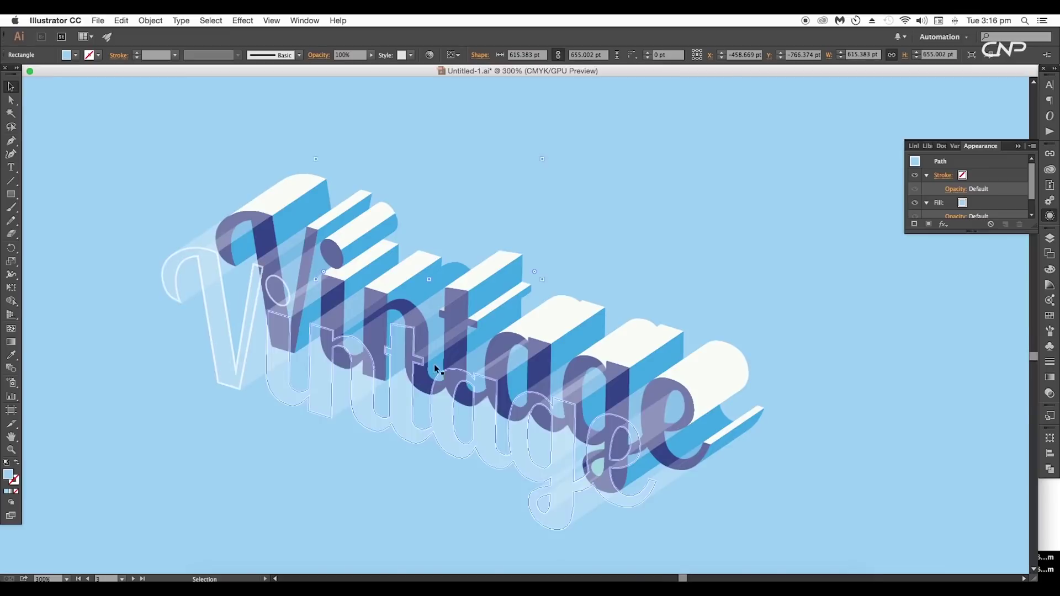
{"action": "scroll", "coordinate": [435, 369], "scroll_direction": "up", "scroll_amount": 3}
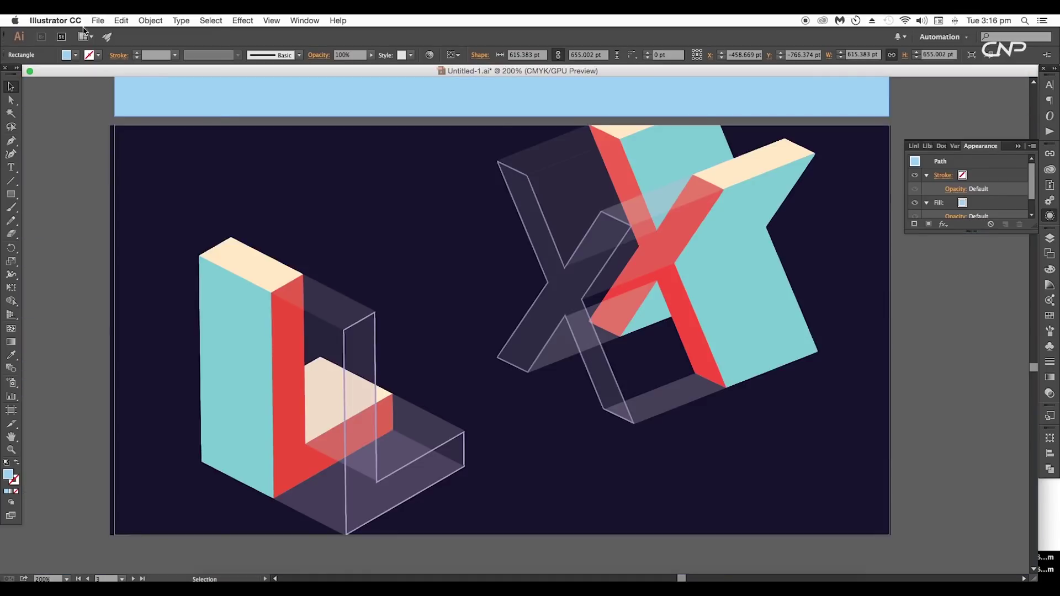
Step: Create a new blank document and bring it to the front
{"action": "left_click", "coordinate": [98, 20]}
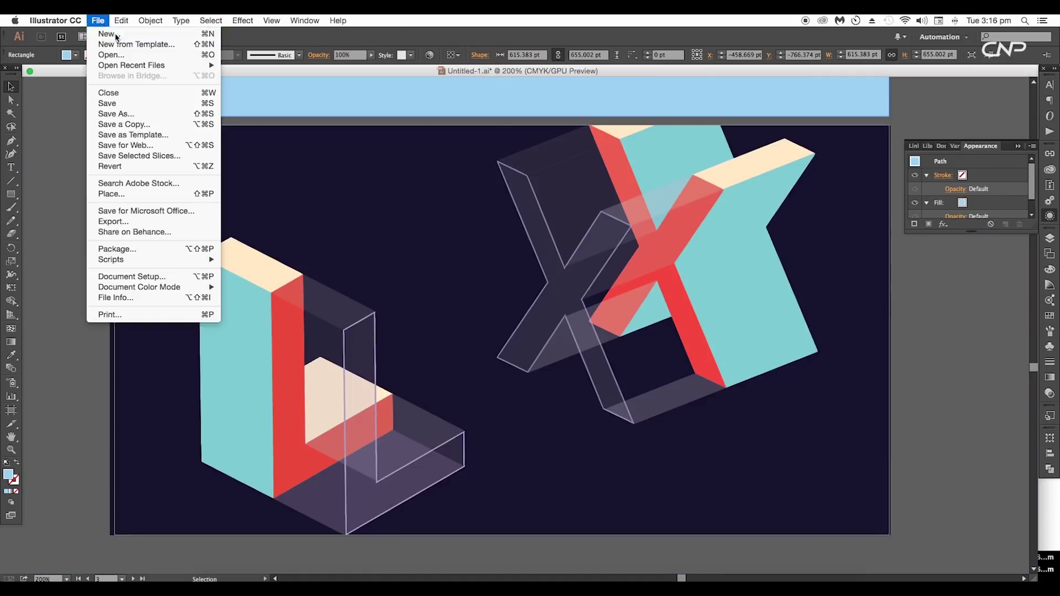
{"action": "left_click", "coordinate": [106, 33]}
{"action": "left_click", "coordinate": [688, 426]}
{"action": "left_click", "coordinate": [125, 84]}
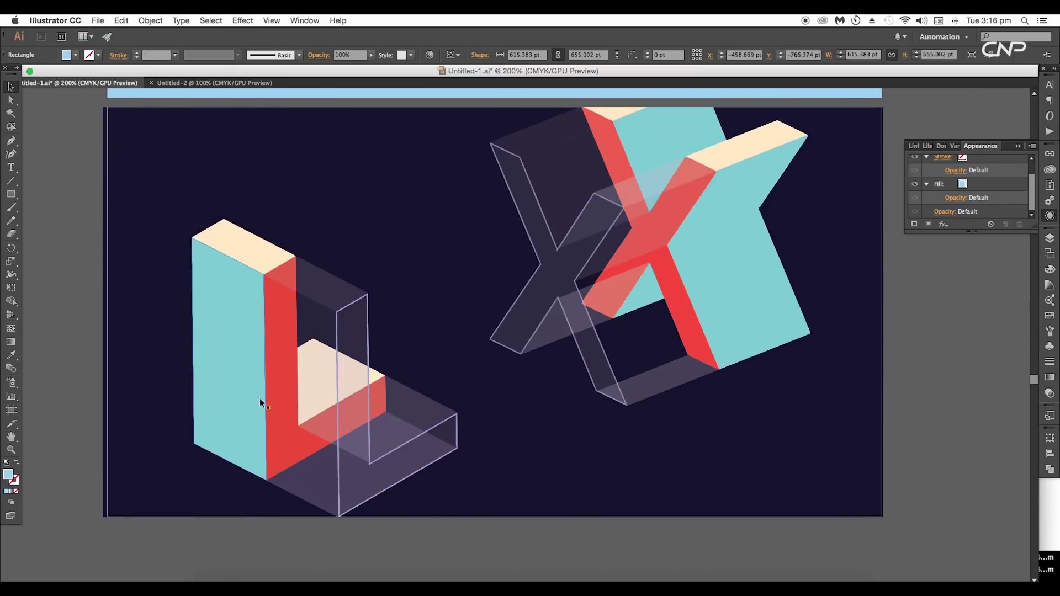
{"action": "left_click", "coordinate": [232, 83]}
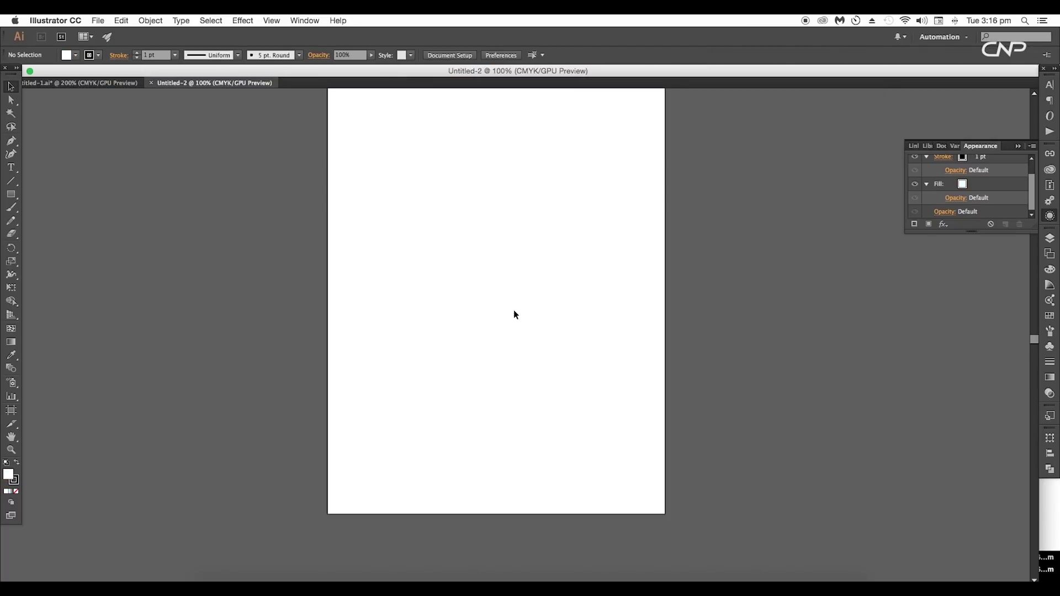
Step: Add the letter L as text on the blank artboard and enlarge it to 130.5 pt
{"action": "key", "text": "t"}
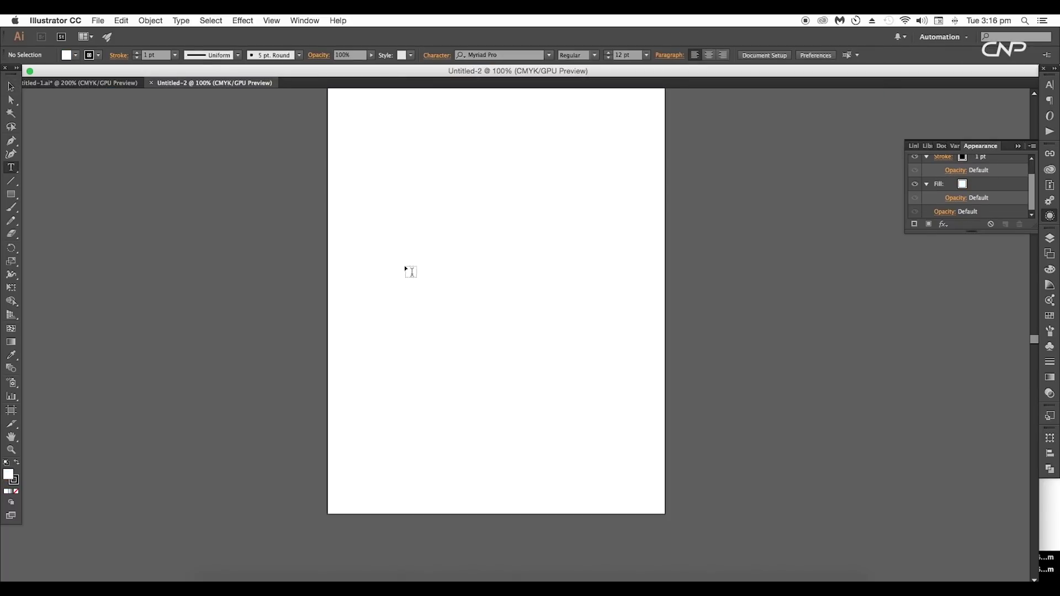
{"action": "left_click", "coordinate": [467, 274]}
{"action": "left_click", "coordinate": [10, 85]}
{"action": "left_click_drag", "start_coordinate": [472, 257], "coordinate": [530, 216]}
{"action": "scroll", "coordinate": [474, 298], "scroll_direction": "up", "scroll_amount": 2}
{"action": "scroll", "coordinate": [475, 301], "scroll_direction": "up", "scroll_amount": 5}
{"action": "left_click", "coordinate": [483, 372]}
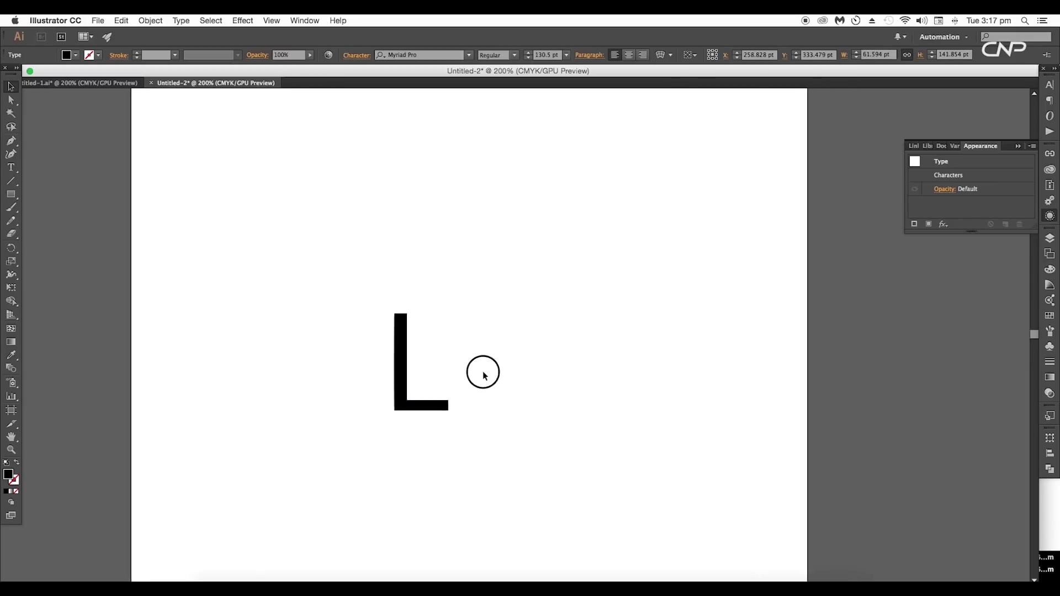
Step: Set the font of the letter L to Nexa Bold
{"action": "scroll", "coordinate": [469, 379], "scroll_direction": "up", "scroll_amount": 2}
{"action": "left_click_drag", "start_coordinate": [420, 55], "coordinate": [346, 60]}
{"action": "type", "text": "nexa"}
{"action": "left_click", "coordinate": [402, 84]}
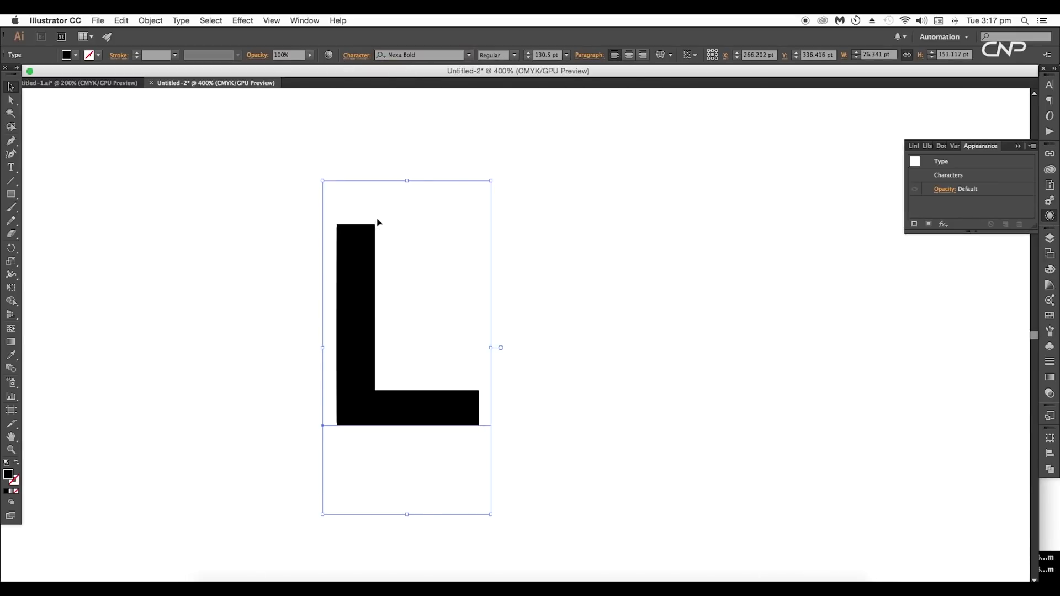
Step: Fill the L with bright blue and move it slightly down and to the right
{"action": "left_click", "coordinate": [76, 55]}
{"action": "left_click", "coordinate": [63, 90]}
{"action": "key", "text": "Escape"}
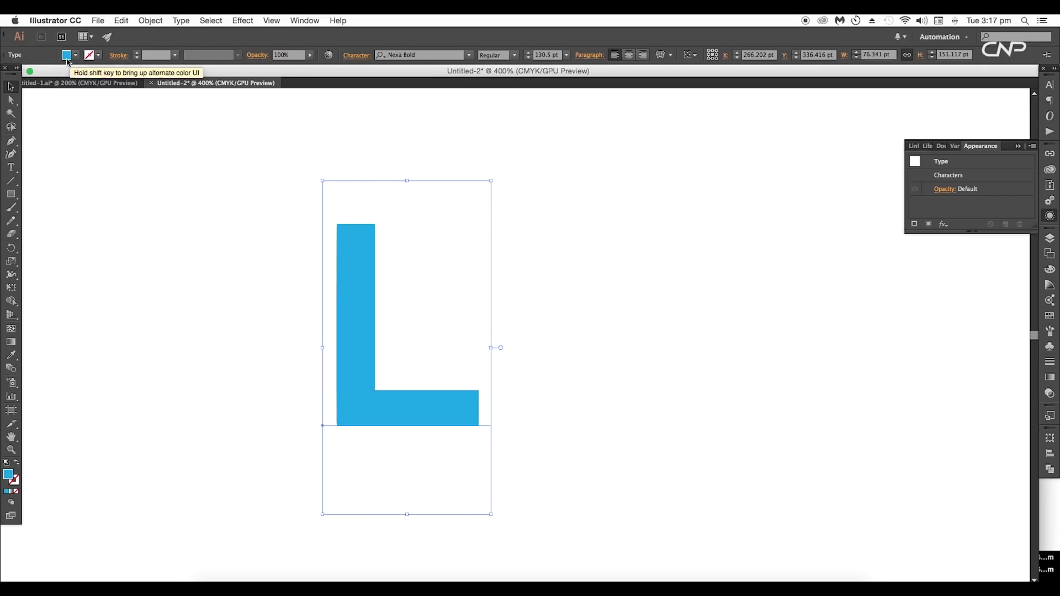
{"action": "left_click_drag", "start_coordinate": [356, 310], "coordinate": [399, 364]}
{"action": "left_click", "coordinate": [310, 23]}
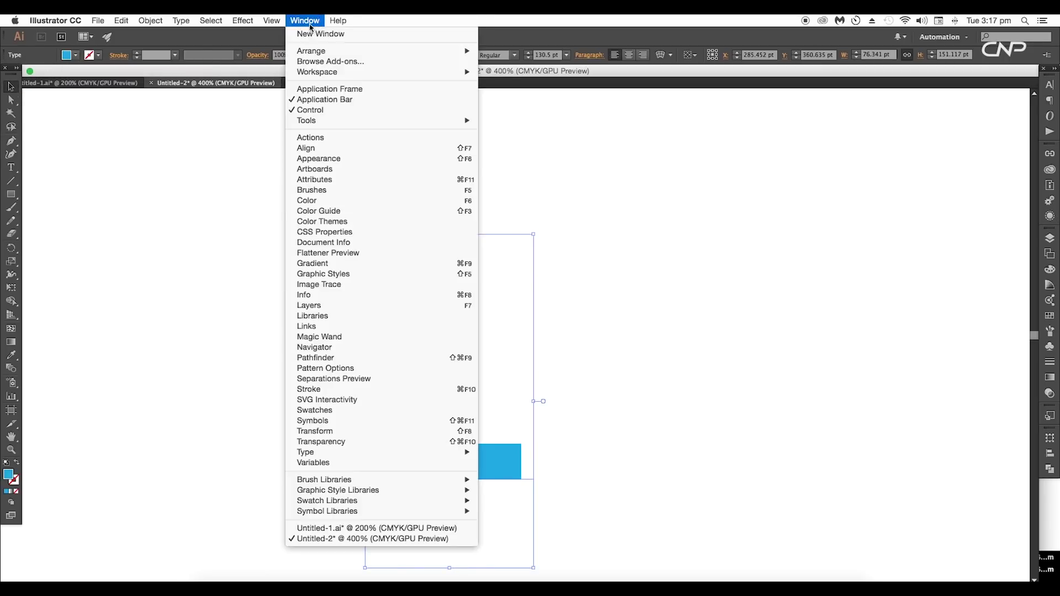
{"action": "left_click", "coordinate": [325, 158]}
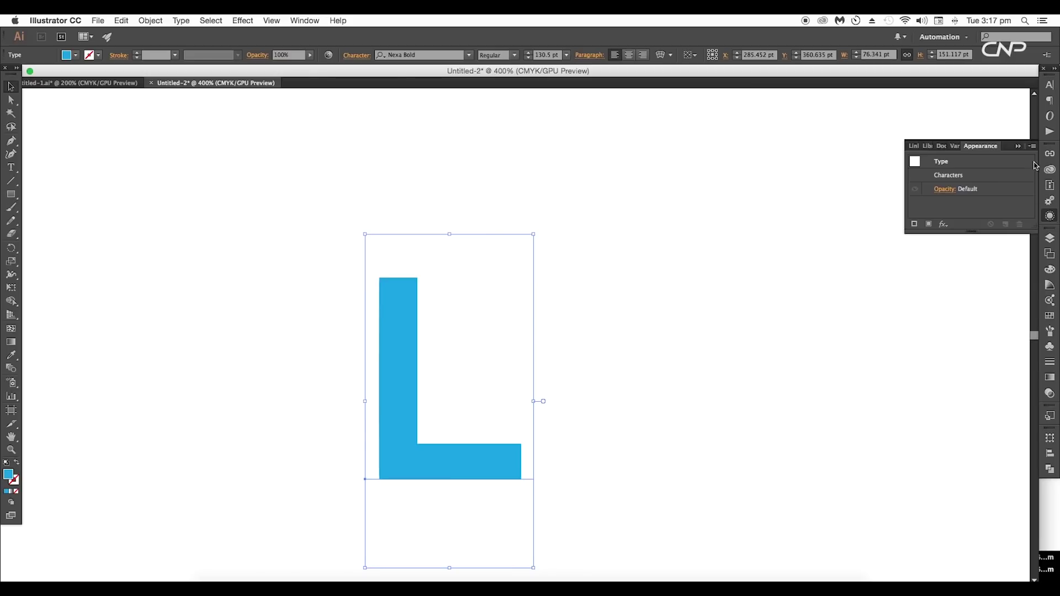
{"action": "left_click", "coordinate": [1018, 146]}
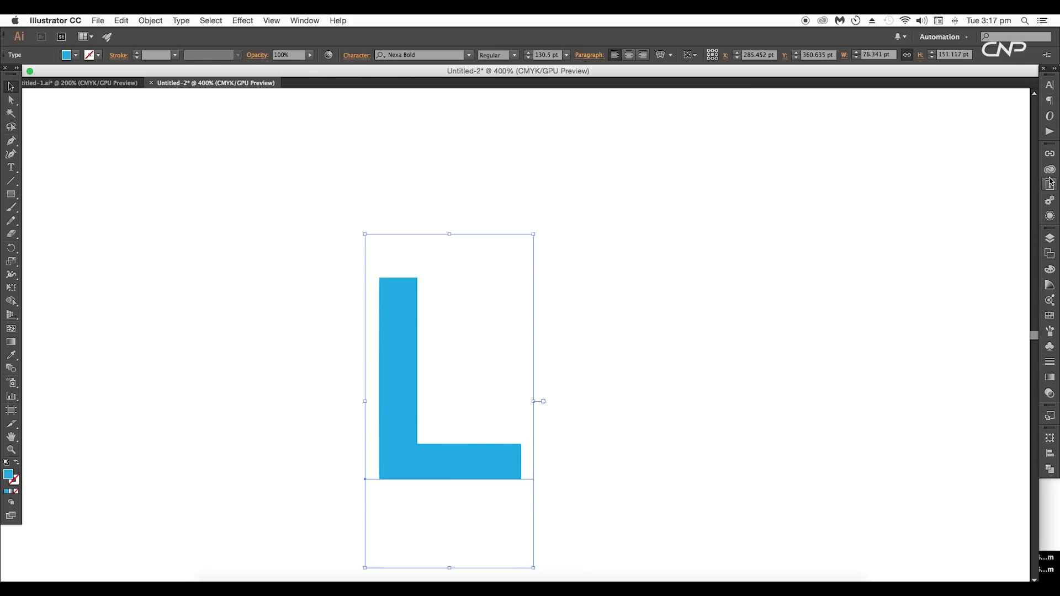
{"action": "left_click", "coordinate": [1051, 217]}
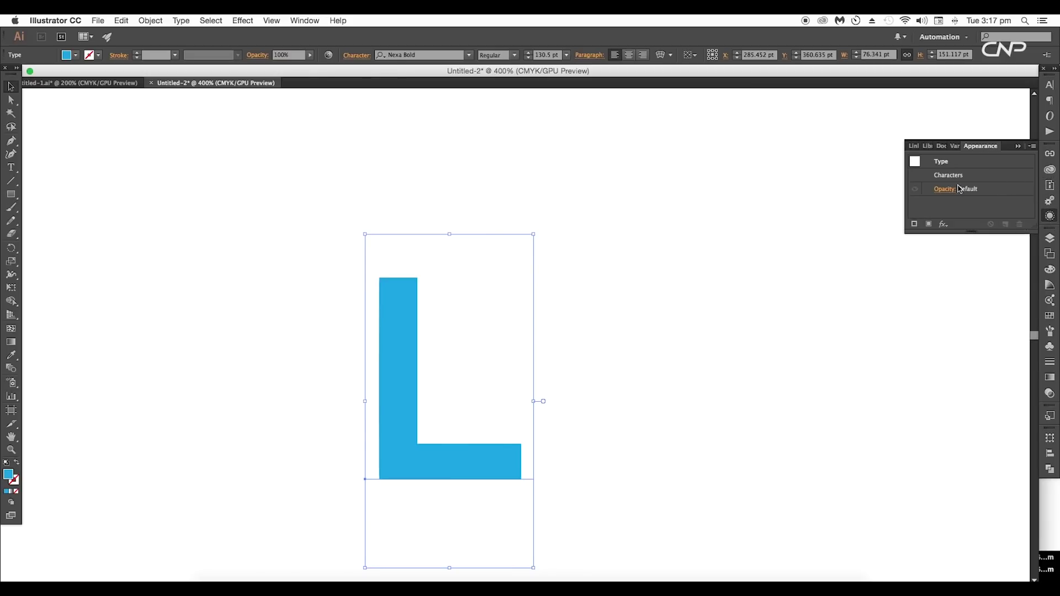
{"action": "left_click", "coordinate": [943, 224]}
{"action": "mouse_move", "coordinate": [949, 244]}
{"action": "left_click", "coordinate": [912, 247]}
{"action": "left_click", "coordinate": [855, 408]}
Step: Apply a 3D Extrude & Bevel effect to the L with preview on, using rotation angles of -41°, -32° and 25°
{"action": "left_click", "coordinate": [251, 22]}
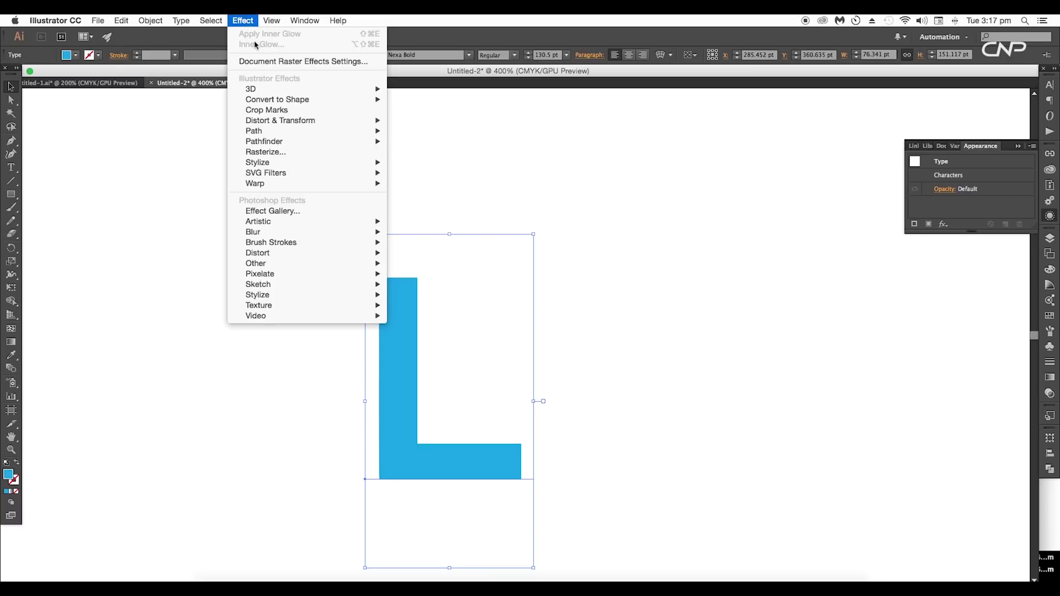
{"action": "mouse_move", "coordinate": [271, 91]}
{"action": "left_click", "coordinate": [430, 89]}
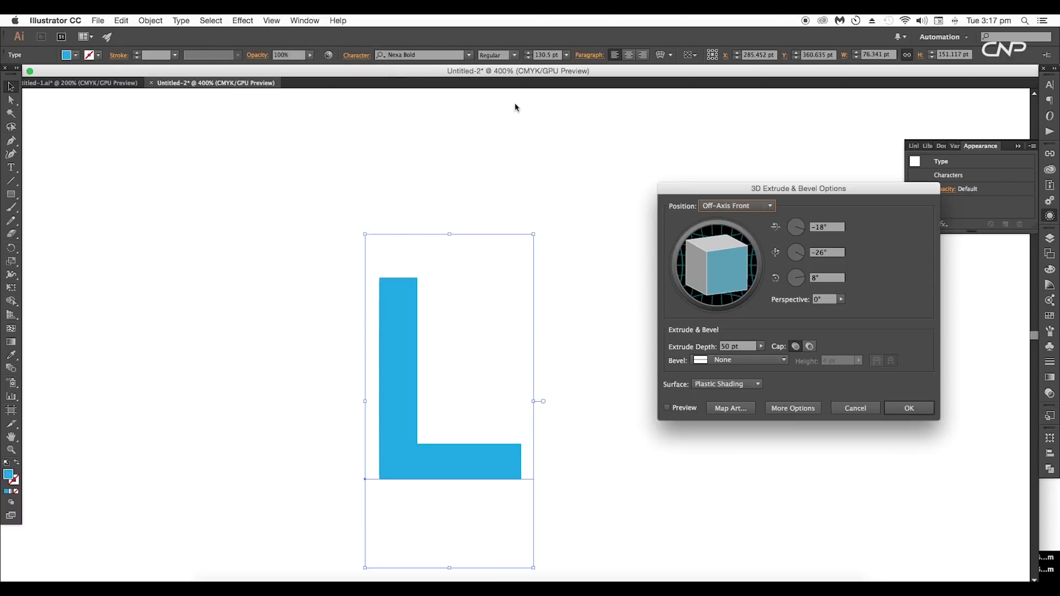
{"action": "left_click", "coordinate": [650, 366]}
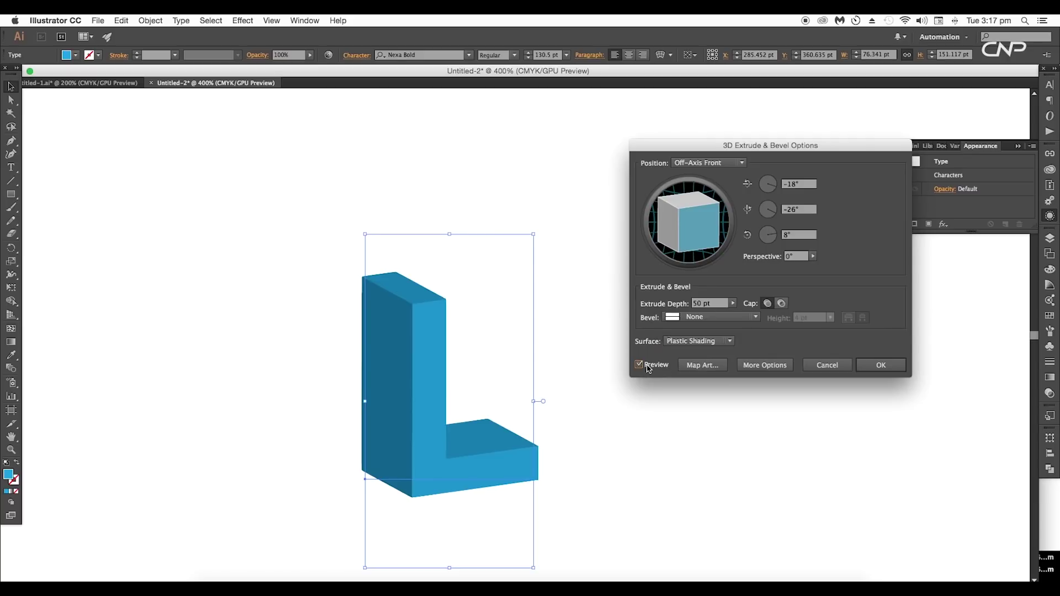
{"action": "mouse_move", "coordinate": [678, 228]}
{"action": "left_mouse_down"}
{"action": "mouse_move", "coordinate": [691, 228]}
{"action": "mouse_move", "coordinate": [691, 210]}
{"action": "mouse_move", "coordinate": [689, 234]}
{"action": "left_mouse_up"}
{"action": "left_click", "coordinate": [795, 235]}
{"action": "key", "text": "Up"}
{"action": "key", "text": "Down"}
{"action": "key", "text": "Up"}
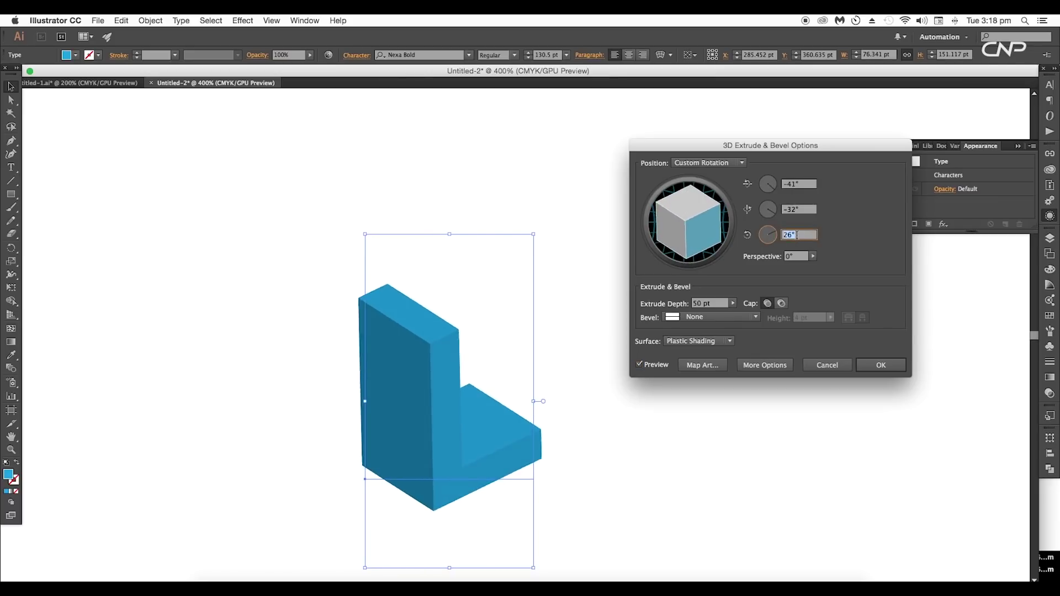
{"action": "key", "text": "Down"}
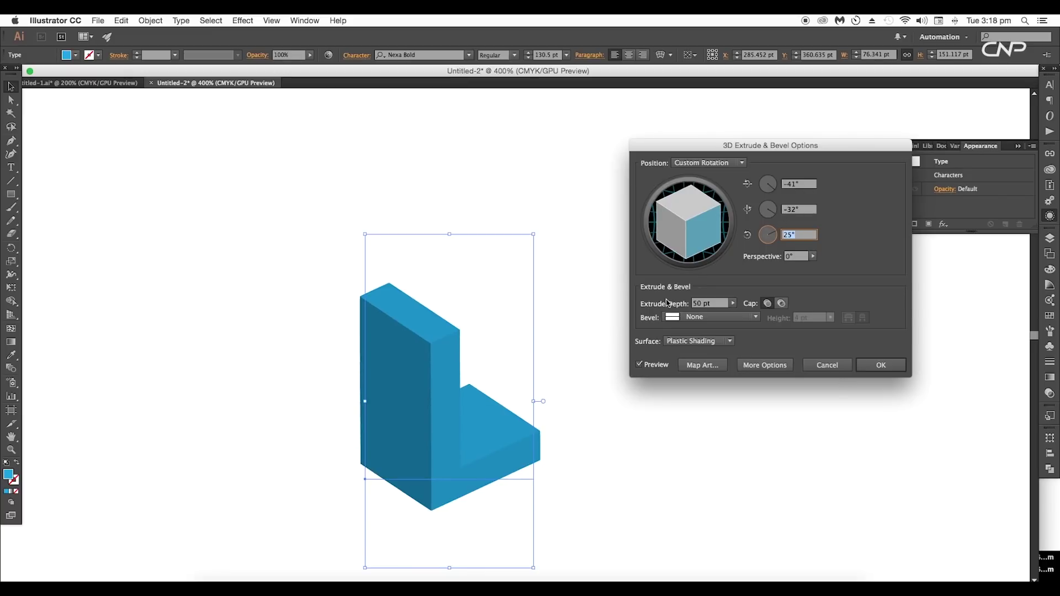
Step: Set the L's extrude depth to 49 pt and accept the 3D effect
{"action": "left_click", "coordinate": [699, 304]}
{"action": "key", "text": "Down"}
{"action": "key", "text": "Down"}
{"action": "key", "text": "Down"}
{"action": "key", "text": "Down"}
{"action": "key", "text": "Down"}
{"action": "key", "text": "Down"}
{"action": "key", "text": "Down"}
{"action": "key", "text": "Down"}
{"action": "key", "text": "Down"}
{"action": "key", "text": "Down"}
{"action": "key", "text": "Down"}
{"action": "key", "text": "Down"}
{"action": "key", "text": "Down"}
{"action": "key", "text": "Up"}
{"action": "key", "text": "Up"}
{"action": "key", "text": "Up"}
{"action": "key", "text": "Up"}
{"action": "key", "text": "Up"}
{"action": "key", "text": "Up"}
{"action": "key", "text": "Up"}
{"action": "key", "text": "Up"}
{"action": "key", "text": "Up"}
{"action": "key", "text": "Up"}
{"action": "key", "text": "Up"}
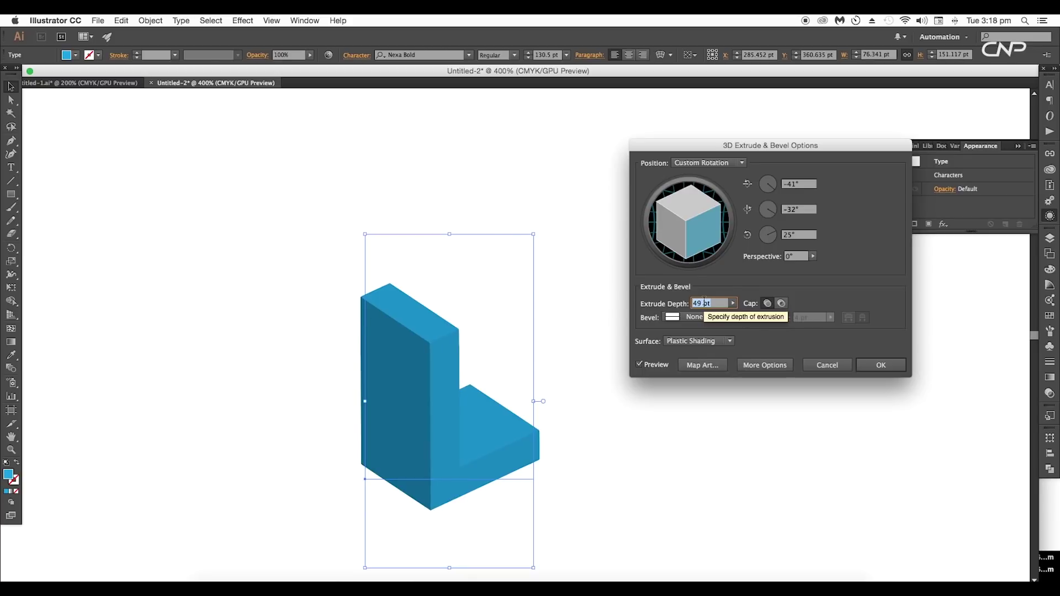
{"action": "left_click", "coordinate": [880, 362]}
Step: Duplicate the extruded L to its right and change the copy's letter to R
{"action": "left_click", "coordinate": [605, 381]}
{"action": "left_click_drag", "start_coordinate": [484, 412], "coordinate": [269, 375]}
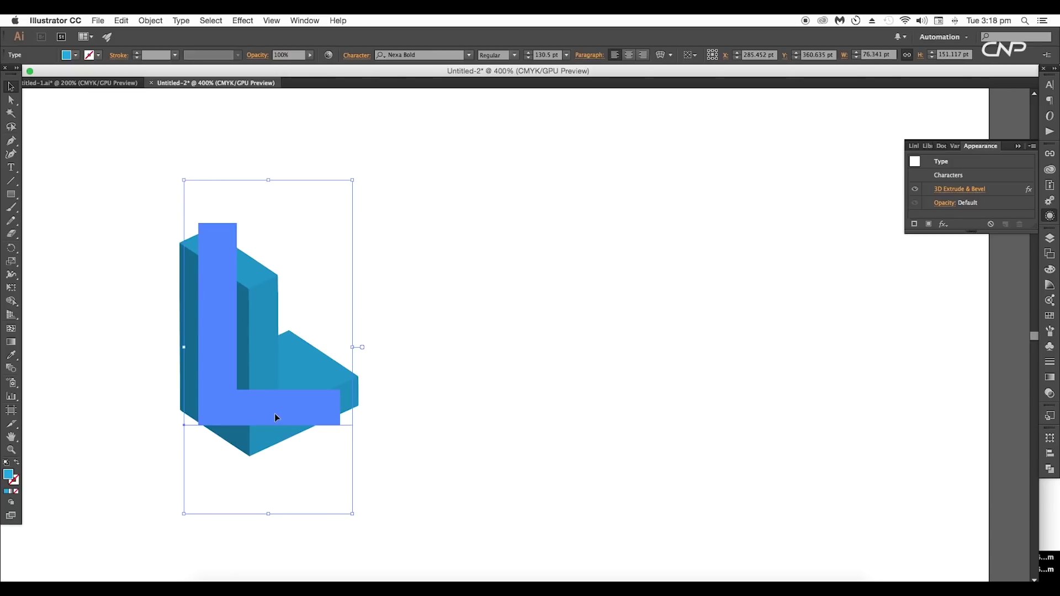
{"action": "left_click_drag", "start_coordinate": [277, 416], "coordinate": [781, 423]}
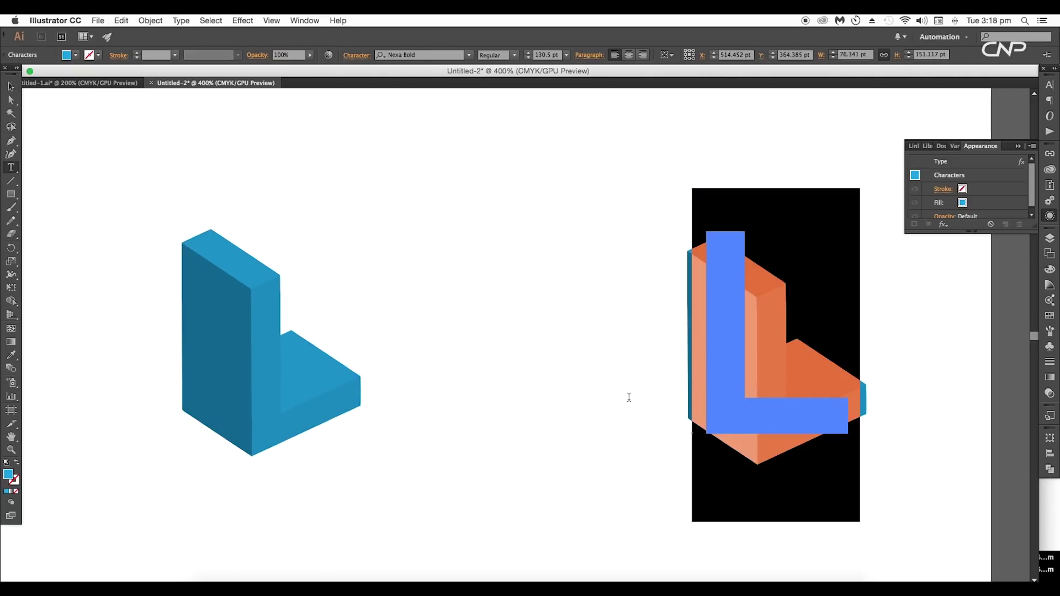
{"action": "type", "text": "R"}
{"action": "key", "text": "Escape"}
{"action": "left_click", "coordinate": [452, 210]}
{"action": "left_click", "coordinate": [818, 366]}
{"action": "key", "text": "super+minus"}
{"action": "left_click_drag", "start_coordinate": [789, 413], "coordinate": [764, 431]}
Step: Expand the appearance of the extruded L into editable shapes
{"action": "scroll", "coordinate": [643, 401], "scroll_direction": "up", "scroll_amount": 4}
{"action": "left_click", "coordinate": [412, 411]}
{"action": "scroll", "coordinate": [412, 412], "scroll_direction": "left", "scroll_amount": 5}
{"action": "left_click", "coordinate": [488, 446]}
{"action": "scroll", "coordinate": [407, 409], "scroll_direction": "down", "scroll_amount": 1}
{"action": "scroll", "coordinate": [423, 331], "scroll_direction": "down", "scroll_amount": 1}
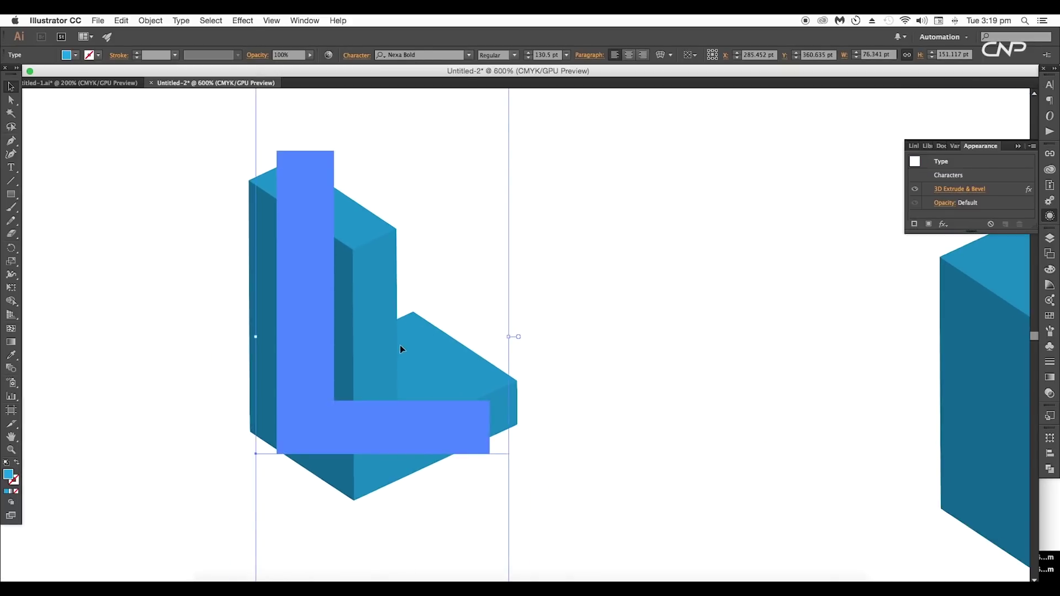
{"action": "left_click", "coordinate": [150, 20]}
{"action": "left_click", "coordinate": [171, 138]}
{"action": "left_click", "coordinate": [625, 399]}
Step: Ungroup the expanded L
{"action": "left_click", "coordinate": [436, 368]}
{"action": "right_click", "coordinate": [455, 397]}
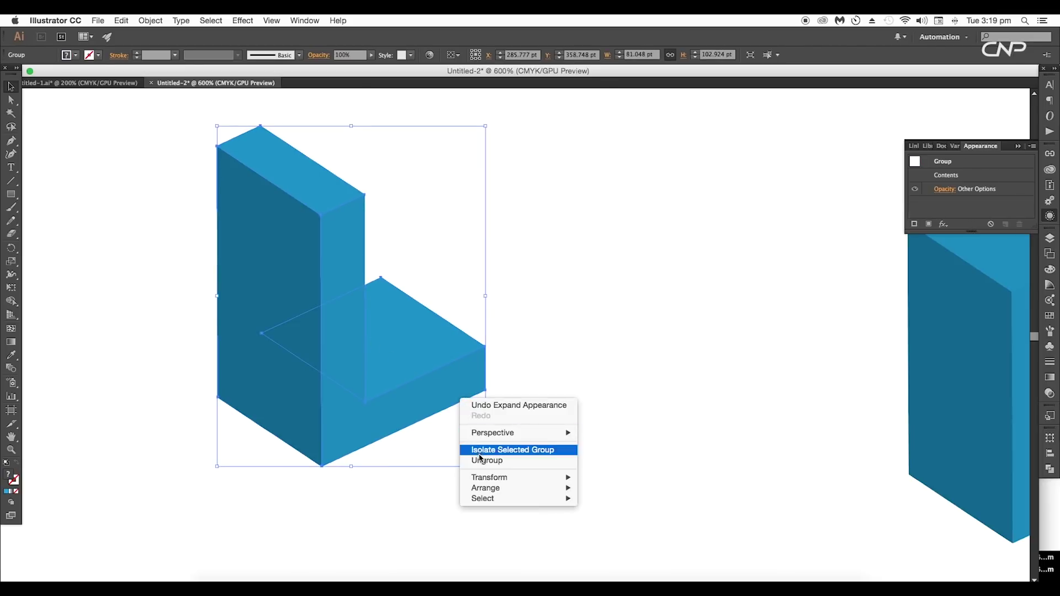
{"action": "right_click", "coordinate": [444, 397]}
{"action": "left_click", "coordinate": [470, 463]}
{"action": "left_click", "coordinate": [633, 362]}
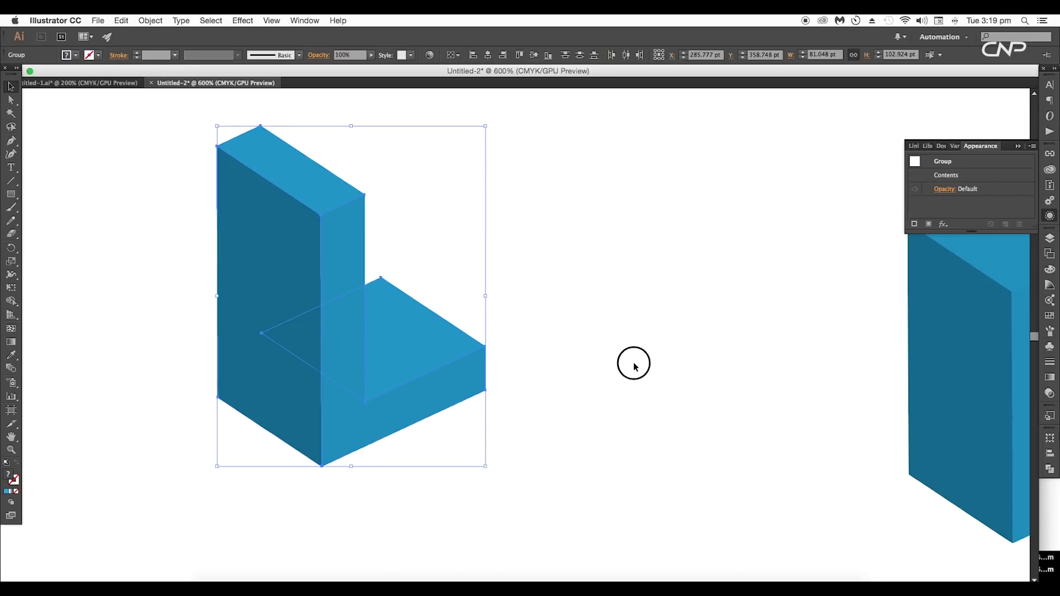
Step: Select individual faces of the L one after another to check how its shapes are separated
{"action": "scroll", "coordinate": [591, 348], "scroll_direction": "up", "scroll_amount": 1}
{"action": "left_click", "coordinate": [312, 348]}
{"action": "left_click", "coordinate": [279, 282]}
{"action": "left_click", "coordinate": [298, 150]}
{"action": "left_click", "coordinate": [336, 301]}
{"action": "left_click", "coordinate": [297, 344]}
{"action": "scroll", "coordinate": [541, 344], "scroll_direction": "up", "scroll_amount": 1}
{"action": "key", "text": "super+minus"}
Step: Select all parts of the L and move them left, farther away from the R
{"action": "left_click_drag", "start_coordinate": [519, 413], "coordinate": [309, 238]}
{"action": "left_click_drag", "start_coordinate": [388, 318], "coordinate": [226, 319]}
{"action": "left_click", "coordinate": [440, 313]}
Step: Switch to the Untitled-1 document and examine the L and X artwork in its different color schemes
{"action": "scroll", "coordinate": [440, 313], "scroll_direction": "left", "scroll_amount": 4}
{"action": "left_click", "coordinate": [109, 84]}
{"action": "scroll", "coordinate": [551, 433], "scroll_direction": "right", "scroll_amount": 7}
{"action": "scroll", "coordinate": [550, 433], "scroll_direction": "up", "scroll_amount": 3}
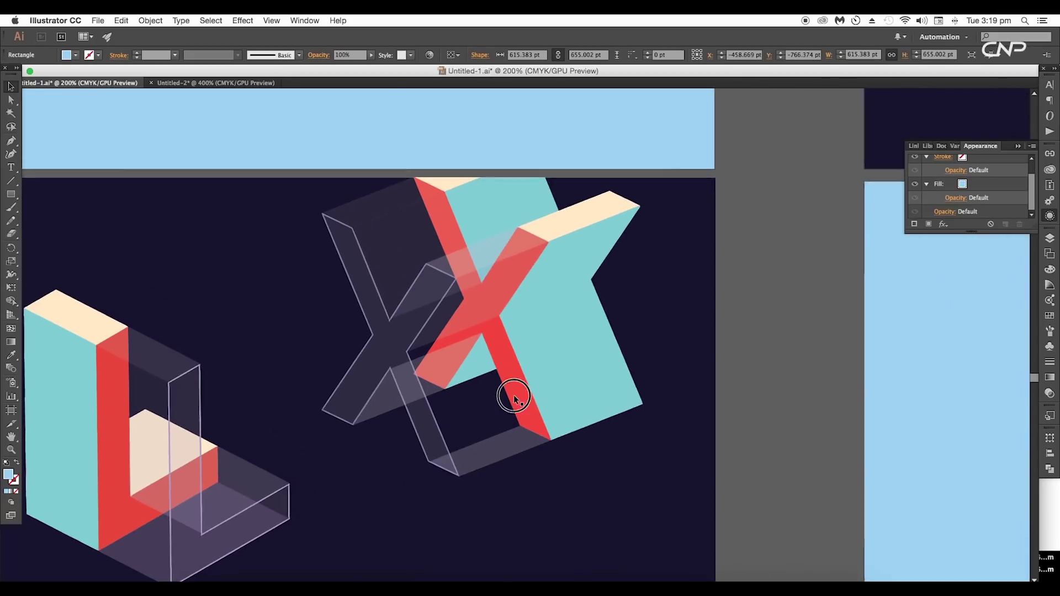
{"action": "key", "text": "super+minus"}
{"action": "scroll", "coordinate": [512, 423], "scroll_direction": "right", "scroll_amount": 12}
{"action": "left_click_drag", "start_coordinate": [743, 186], "coordinate": [742, 358]}
{"action": "left_click_drag", "start_coordinate": [689, 266], "coordinate": [703, 403]}
{"action": "left_click_drag", "start_coordinate": [671, 197], "coordinate": [737, 382]}
{"action": "scroll", "coordinate": [599, 309], "scroll_direction": "up", "scroll_amount": 10}
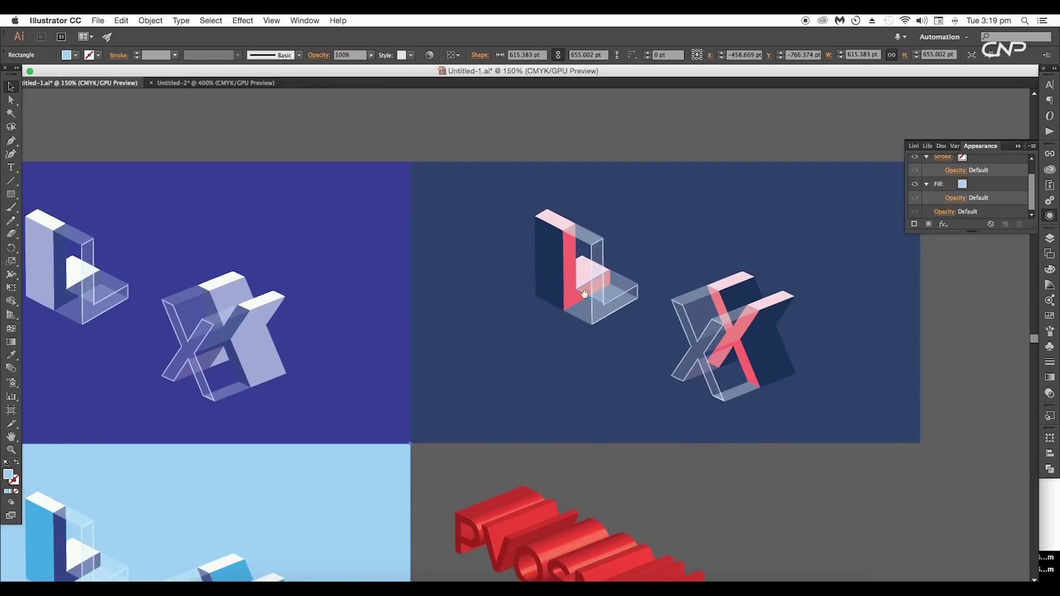
{"action": "scroll", "coordinate": [628, 316], "scroll_direction": "left", "scroll_amount": 8}
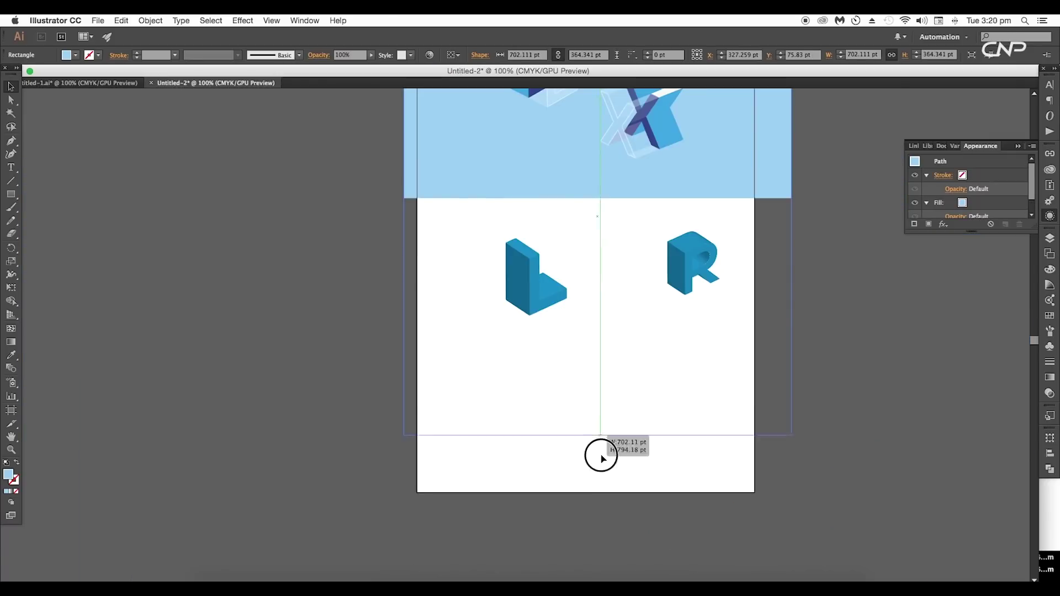
Step: Stretch the pale blue background rectangle downward to a height of 915.801 pt and send it behind the letters
{"action": "left_click_drag", "start_coordinate": [601, 457], "coordinate": [603, 502]}
{"action": "right_click", "coordinate": [629, 382]}
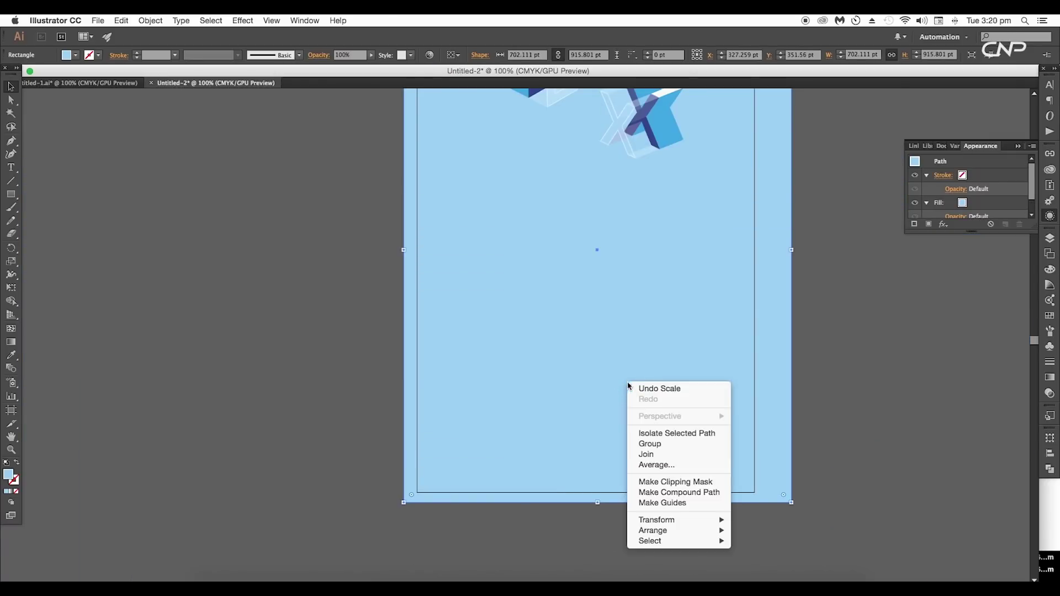
{"action": "mouse_move", "coordinate": [687, 531]}
{"action": "left_click", "coordinate": [759, 557]}
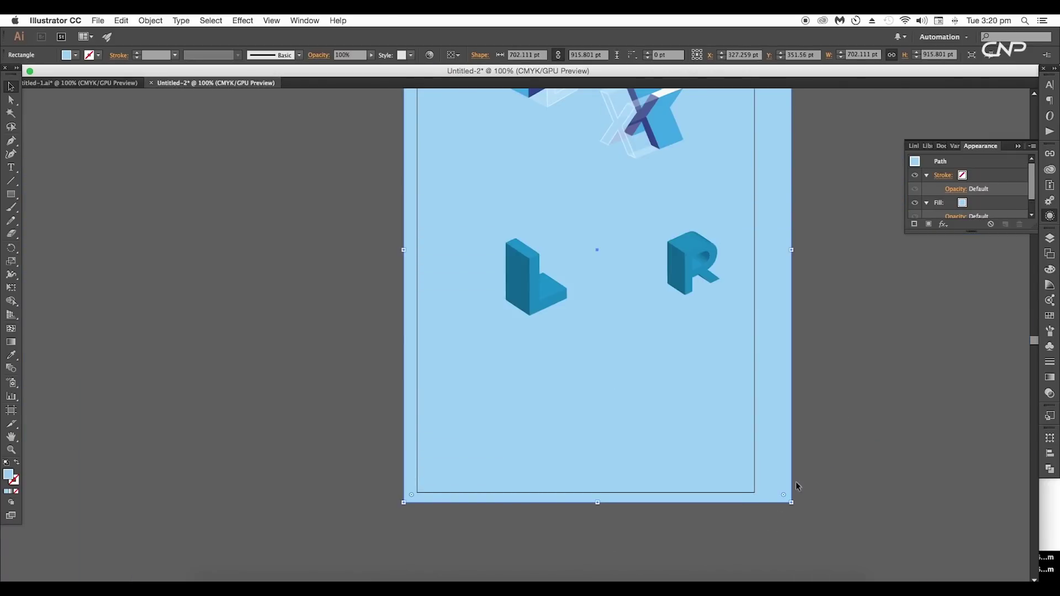
{"action": "key", "text": "super+shift+a"}
{"action": "scroll", "coordinate": [740, 442], "scroll_direction": "up", "scroll_amount": 3}
{"action": "left_click", "coordinate": [734, 441]}
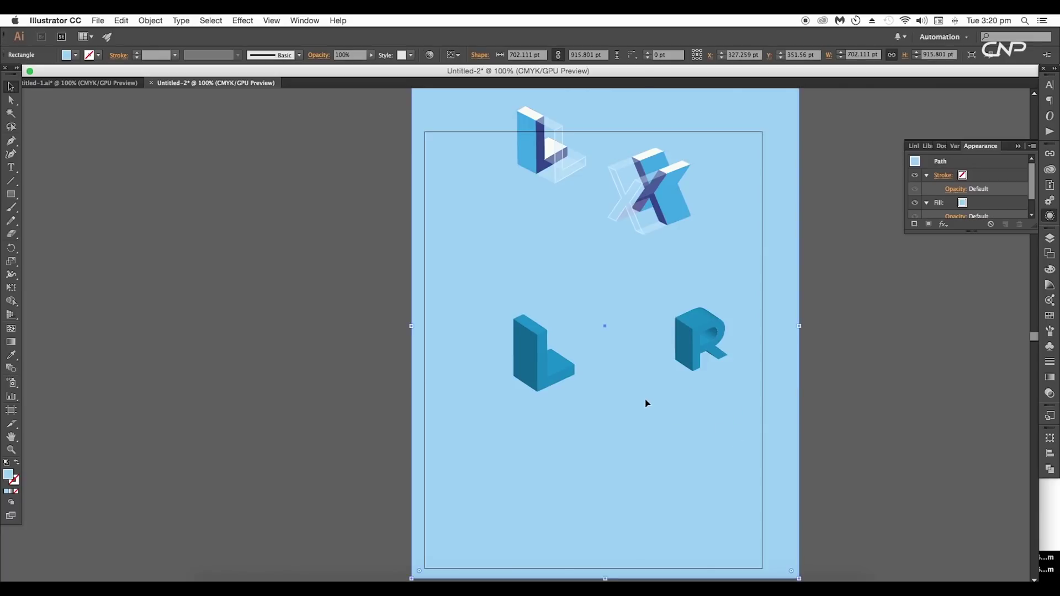
{"action": "left_click", "coordinate": [839, 389]}
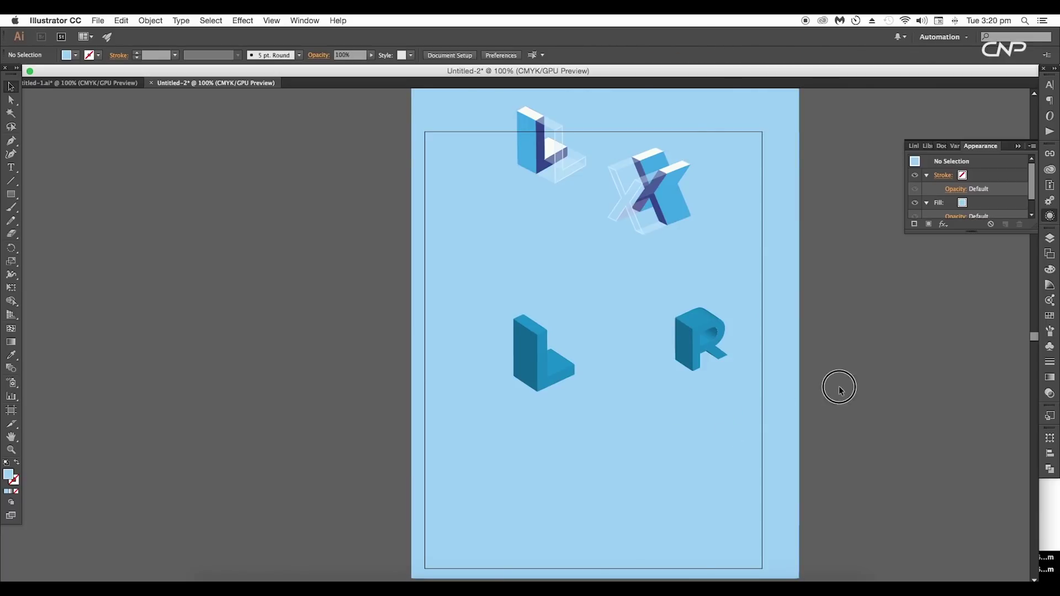
Step: Fill the new L's large left face with light blue #46abe0 sampled from the finished sample L
{"action": "left_click_drag", "start_coordinate": [536, 433], "coordinate": [489, 196]}
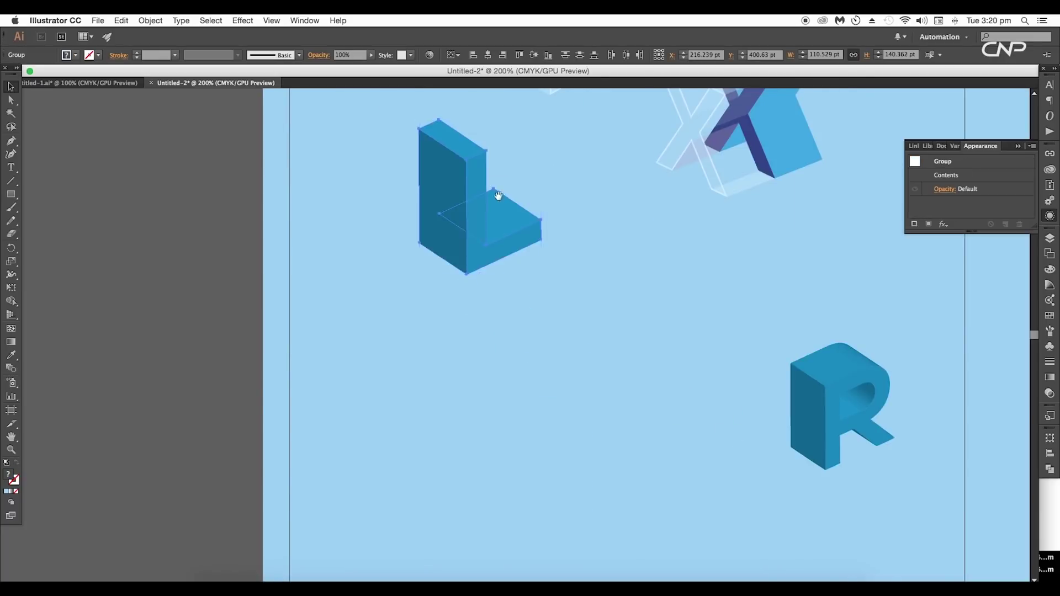
{"action": "left_click_drag", "start_coordinate": [551, 152], "coordinate": [574, 418]}
{"action": "key", "text": "super+shift+a"}
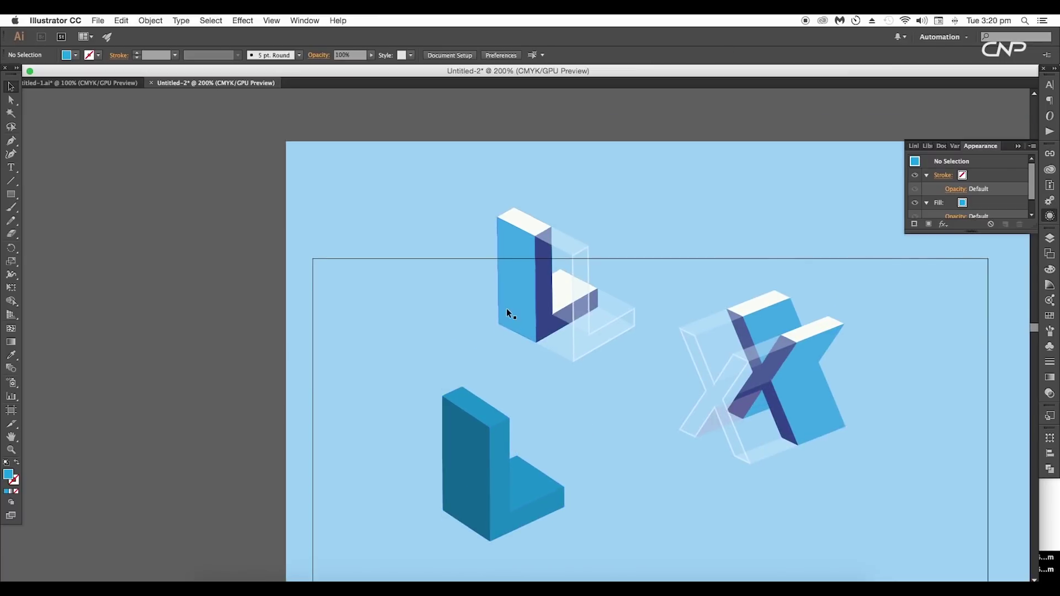
{"action": "left_click", "coordinate": [470, 453]}
{"action": "key", "text": "i"}
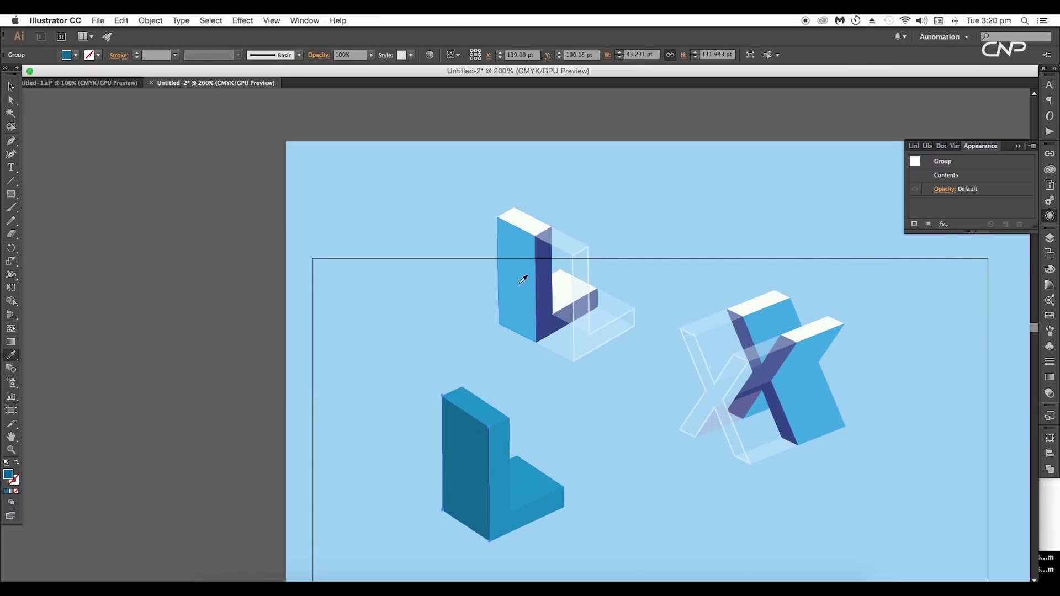
{"action": "left_click", "coordinate": [521, 282]}
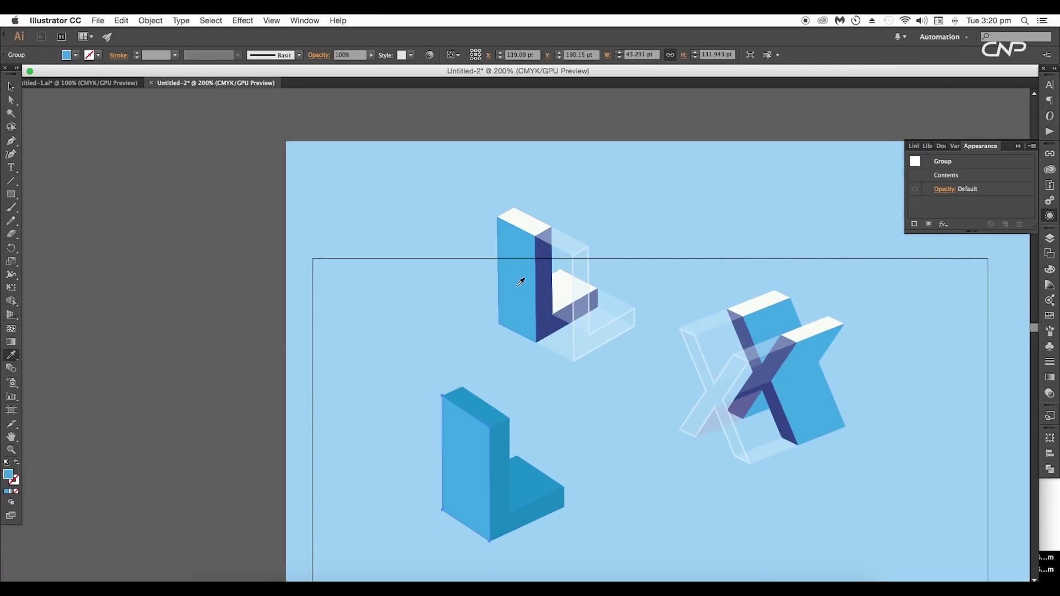
{"action": "double_click", "coordinate": [6, 475]}
{"action": "left_click_drag", "start_coordinate": [780, 241], "coordinate": [724, 176]}
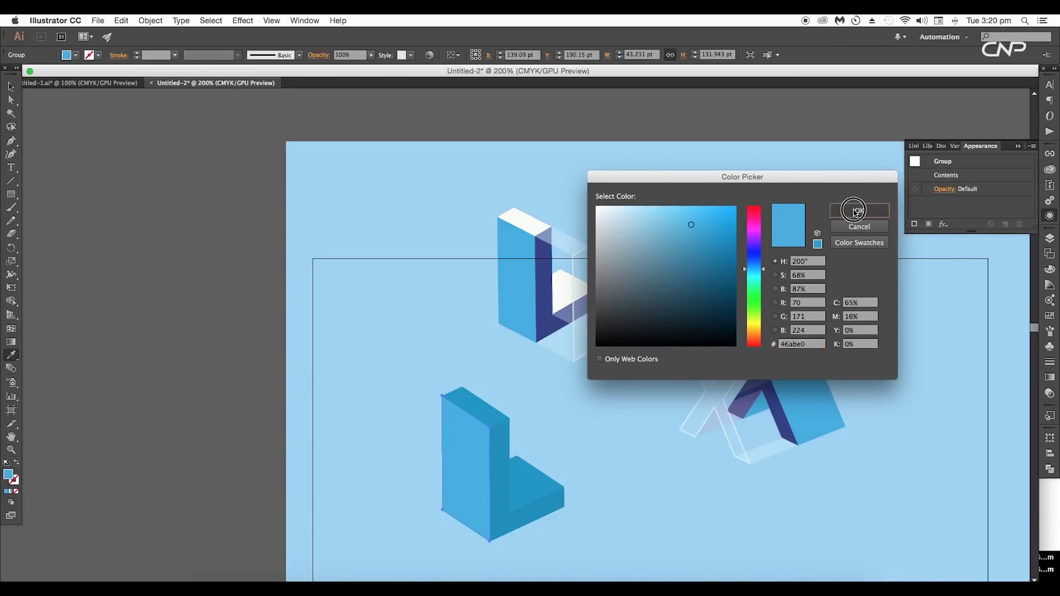
{"action": "left_click", "coordinate": [859, 212]}
{"action": "left_click", "coordinate": [11, 87]}
{"action": "left_click", "coordinate": [350, 315]}
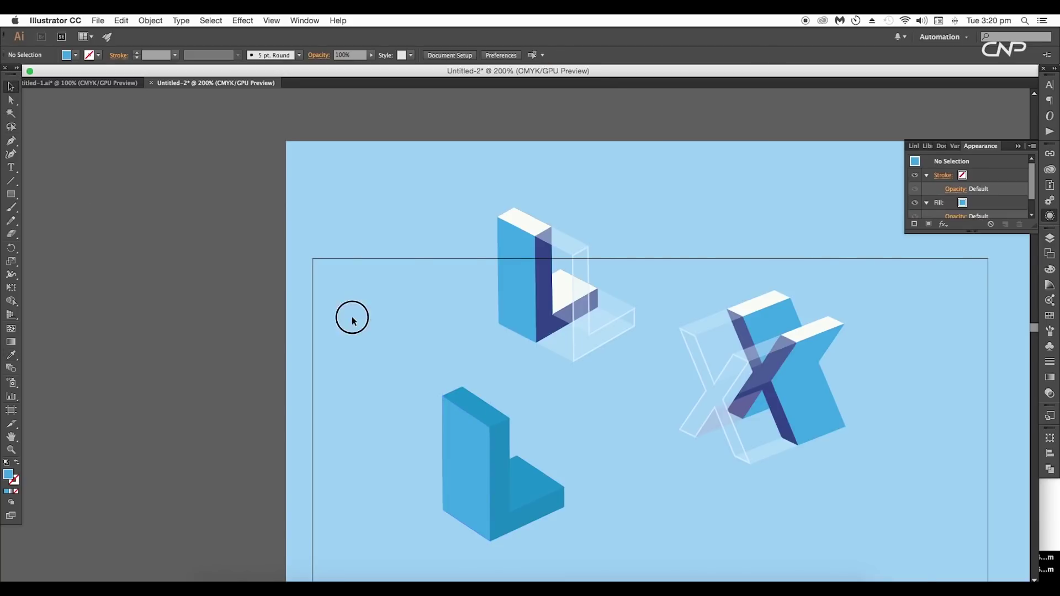
Step: Fill the new L's L-shaped front face with dark blue #343f84 sampled from the sample L
{"action": "scroll", "coordinate": [411, 526], "scroll_direction": "right", "scroll_amount": 3}
{"action": "left_click", "coordinate": [454, 546]}
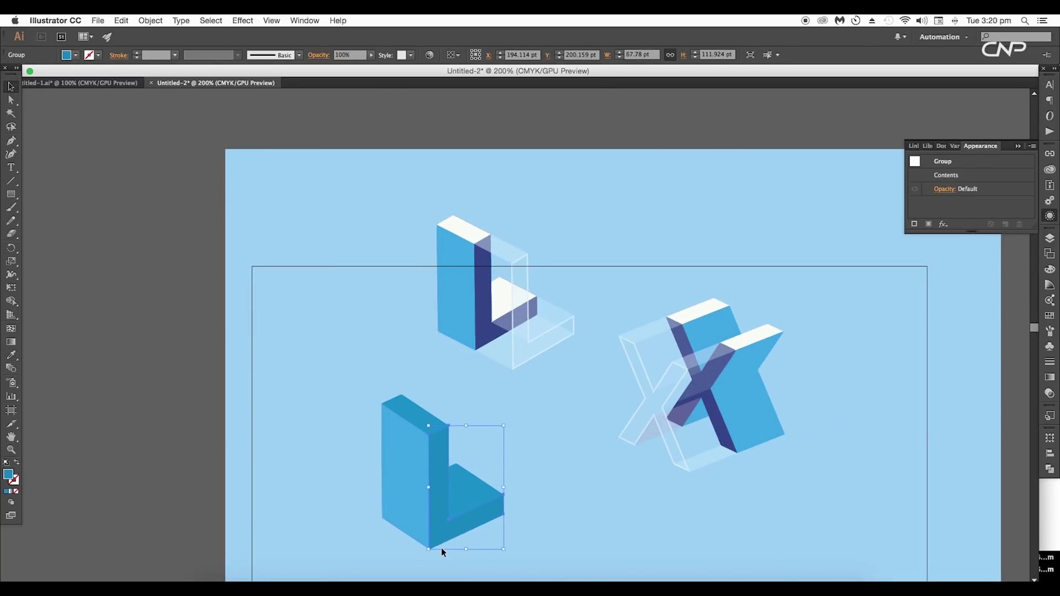
{"action": "key", "text": "i"}
{"action": "left_click", "coordinate": [487, 332]}
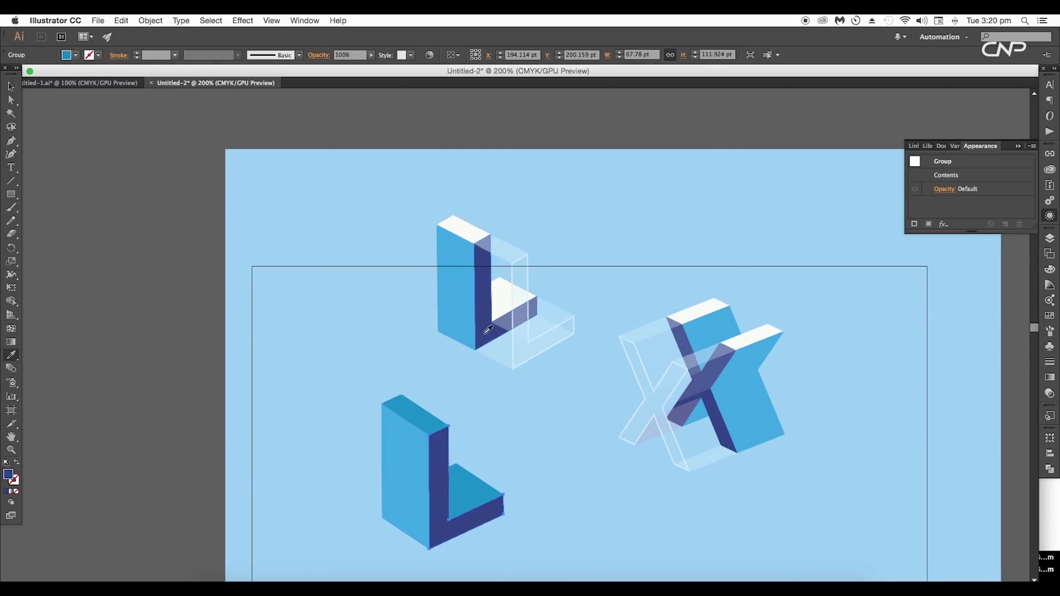
{"action": "double_click", "coordinate": [9, 474]}
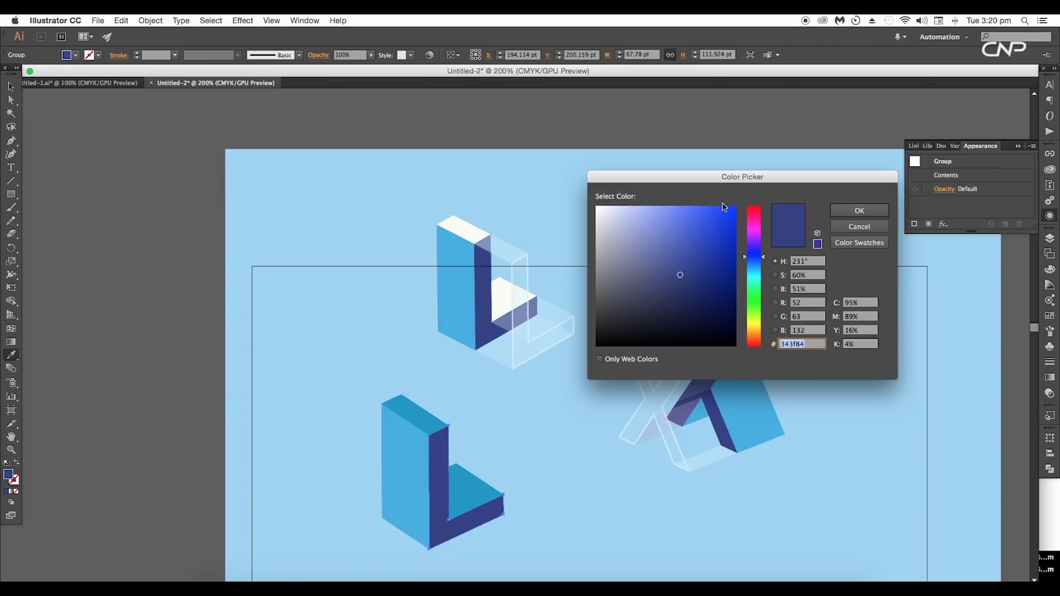
{"action": "left_click", "coordinate": [841, 212]}
Step: Fill both upward-facing surfaces of the new L with the off-white sampled from the sample L's top
{"action": "key", "text": "v"}
{"action": "scroll", "coordinate": [431, 479], "scroll_direction": "right", "scroll_amount": 2}
{"action": "left_click", "coordinate": [431, 479]}
{"action": "left_click", "coordinate": [394, 419], "text": "shift"}
{"action": "key", "text": "i"}
{"action": "left_click", "coordinate": [441, 224]}
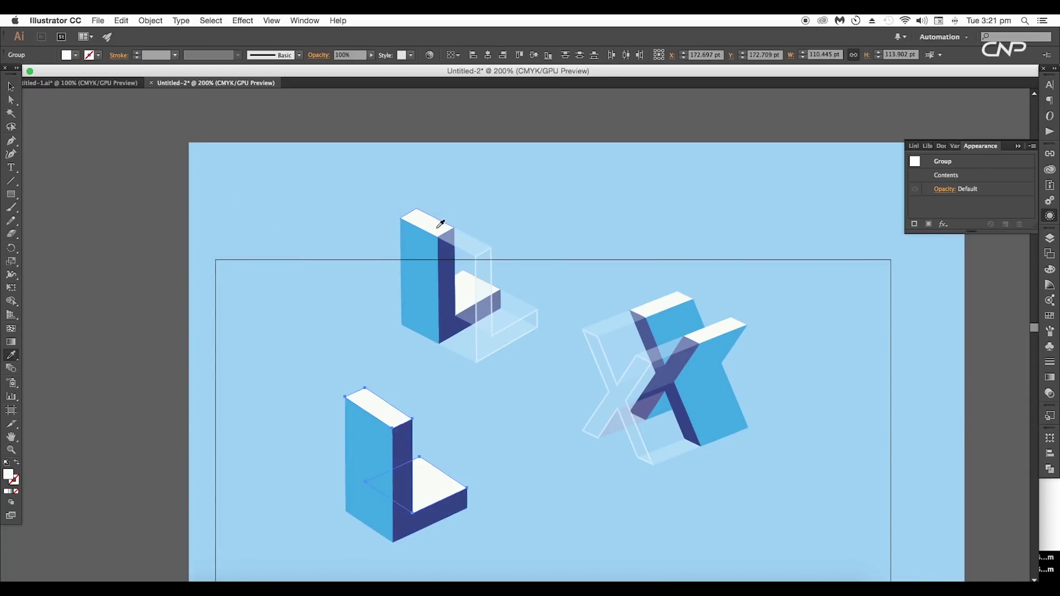
{"action": "left_click", "coordinate": [11, 87]}
{"action": "left_click", "coordinate": [265, 293]}
{"action": "scroll", "coordinate": [392, 344], "scroll_direction": "down", "scroll_amount": 3}
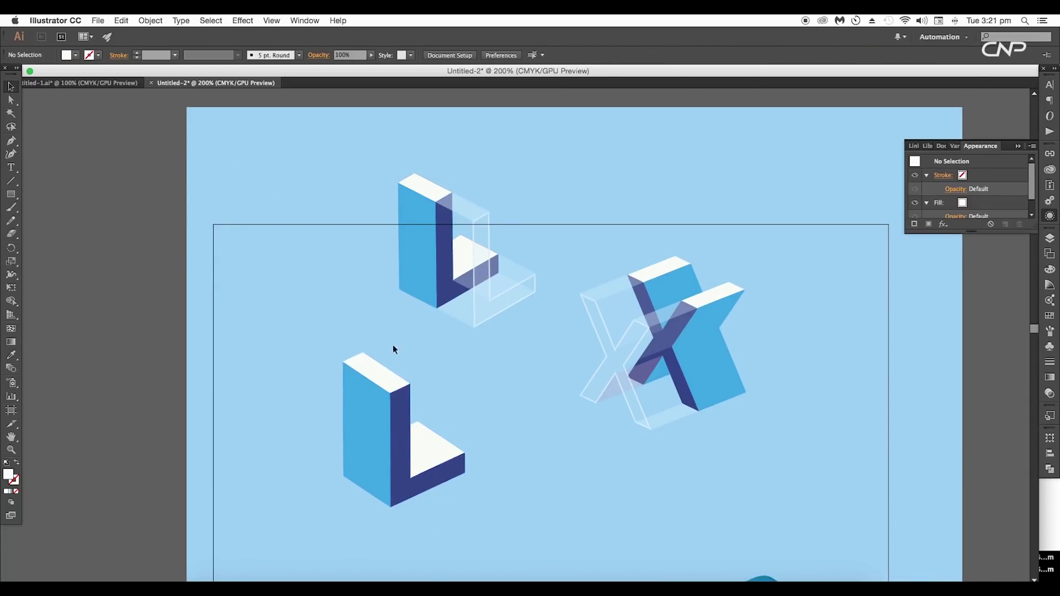
Step: Select the whole recolored L and place a duplicate of it to its right
{"action": "key", "text": "super+plus"}
{"action": "key", "text": "super+plus"}
{"action": "left_click_drag", "start_coordinate": [448, 287], "coordinate": [460, 445]}
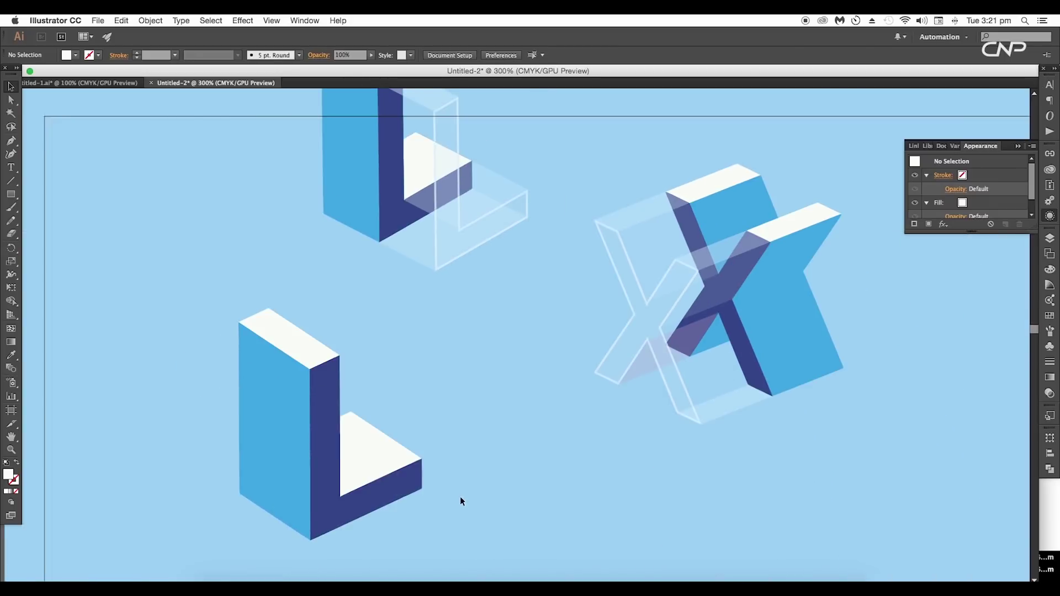
{"action": "left_click_drag", "start_coordinate": [462, 502], "coordinate": [165, 347]}
{"action": "left_click_drag", "start_coordinate": [336, 462], "coordinate": [555, 514]}
{"action": "scroll", "coordinate": [549, 469], "scroll_direction": "right", "scroll_amount": 3}
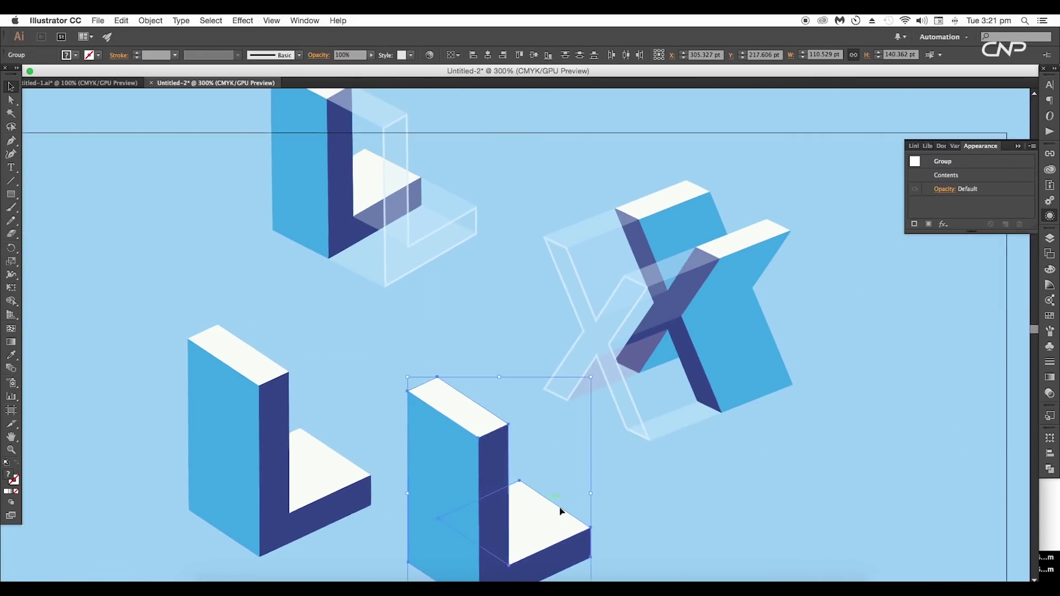
{"action": "scroll", "coordinate": [552, 480], "scroll_direction": "down", "scroll_amount": 2}
{"action": "left_click", "coordinate": [572, 464]}
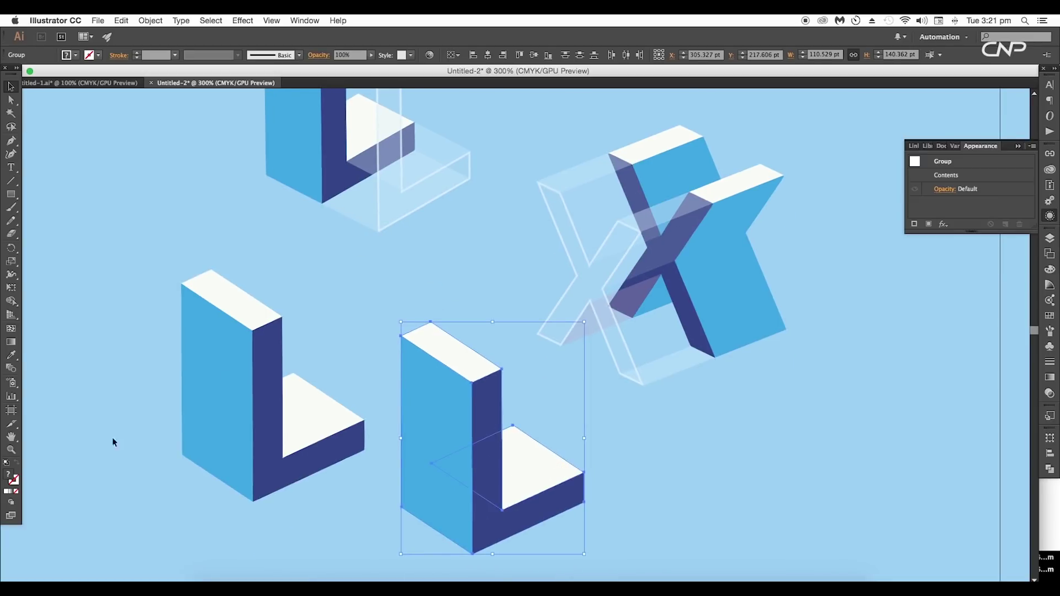
Step: Fill all faces of the duplicated L with the pale blue #e7f3f7
{"action": "double_click", "coordinate": [9, 476]}
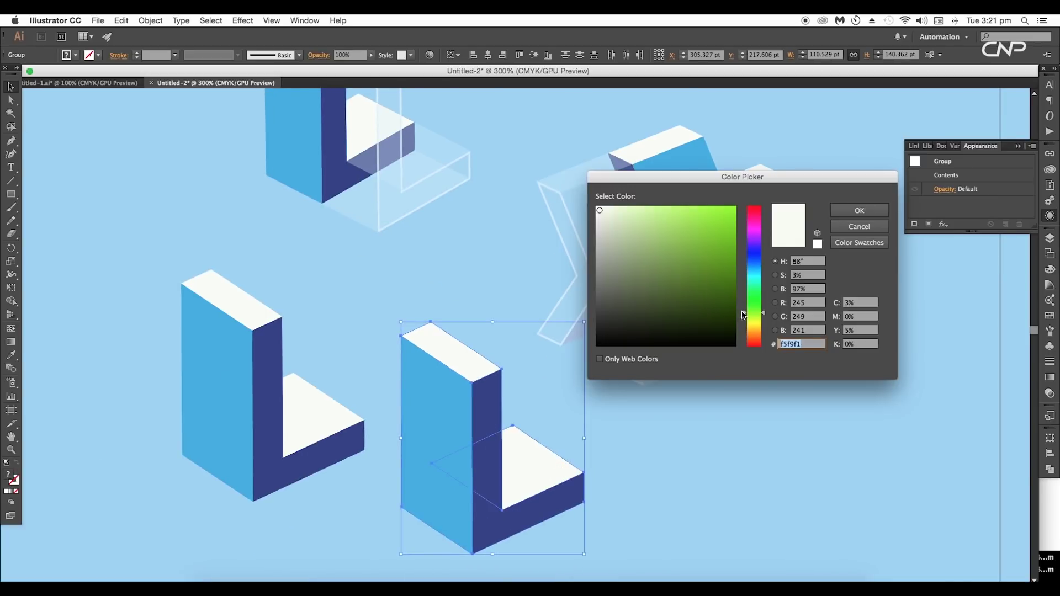
{"action": "left_click_drag", "start_coordinate": [752, 303], "coordinate": [752, 271]}
{"action": "left_click", "coordinate": [605, 211]}
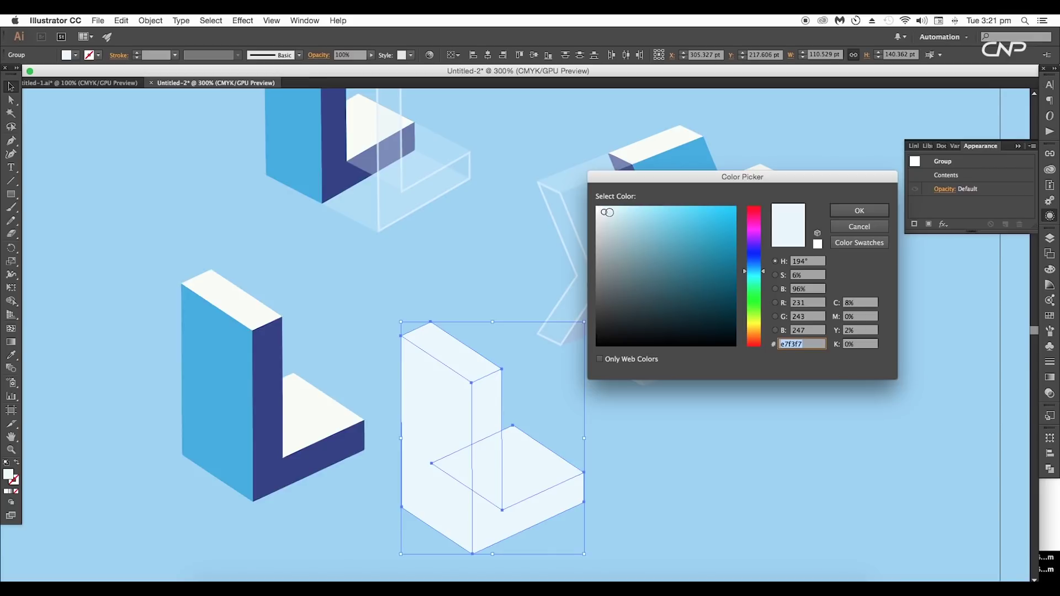
{"action": "left_click", "coordinate": [859, 210]}
{"action": "left_click", "coordinate": [552, 381]}
{"action": "scroll", "coordinate": [678, 420], "scroll_direction": "left", "scroll_amount": 3}
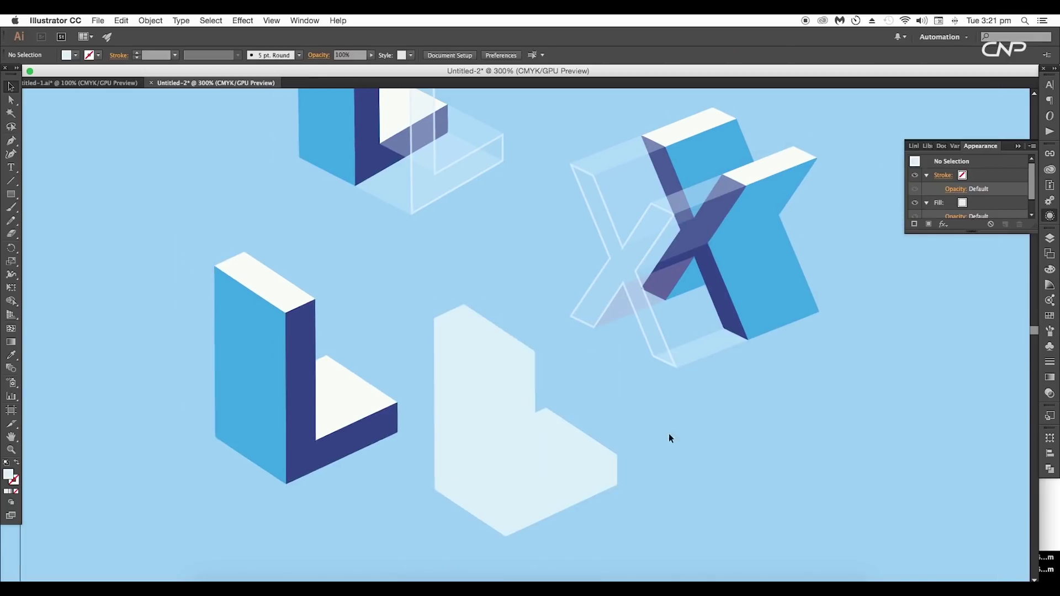
Step: Give the duplicate's L-shaped front face a white 1 pt stroke aligned to the inside
{"action": "scroll", "coordinate": [679, 420], "scroll_direction": "down", "scroll_amount": 2}
{"action": "scroll", "coordinate": [678, 420], "scroll_direction": "left", "scroll_amount": 2}
{"action": "left_click", "coordinate": [547, 484]}
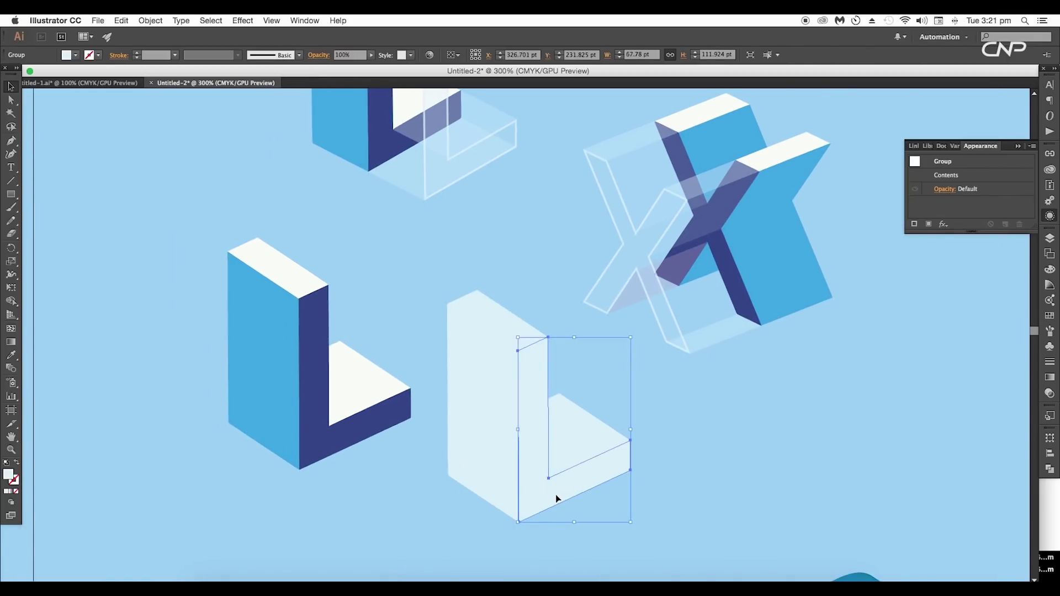
{"action": "left_click", "coordinate": [99, 56]}
{"action": "left_click", "coordinate": [22, 74]}
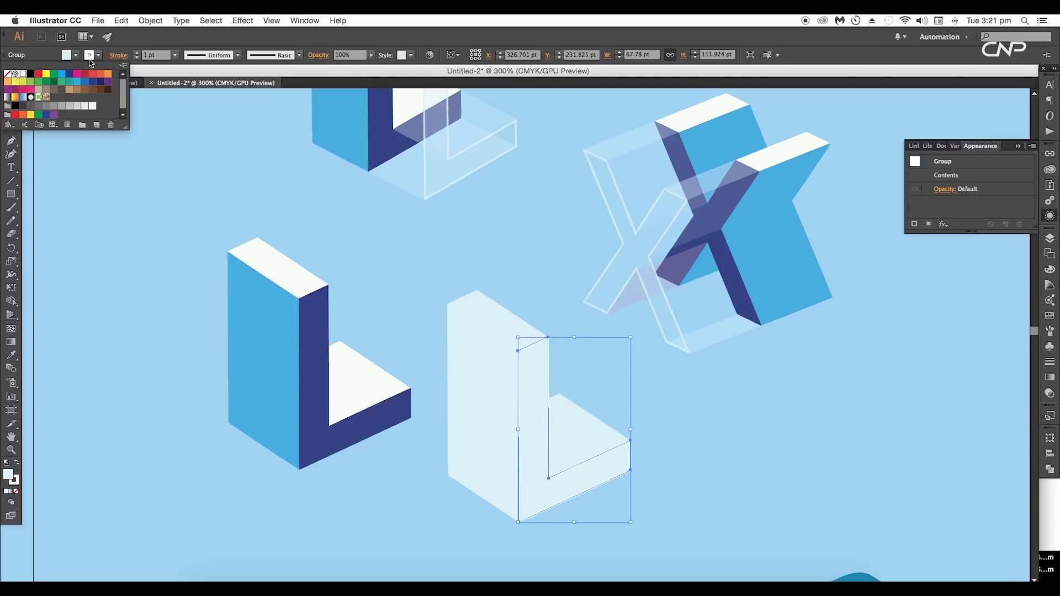
{"action": "left_click", "coordinate": [156, 59]}
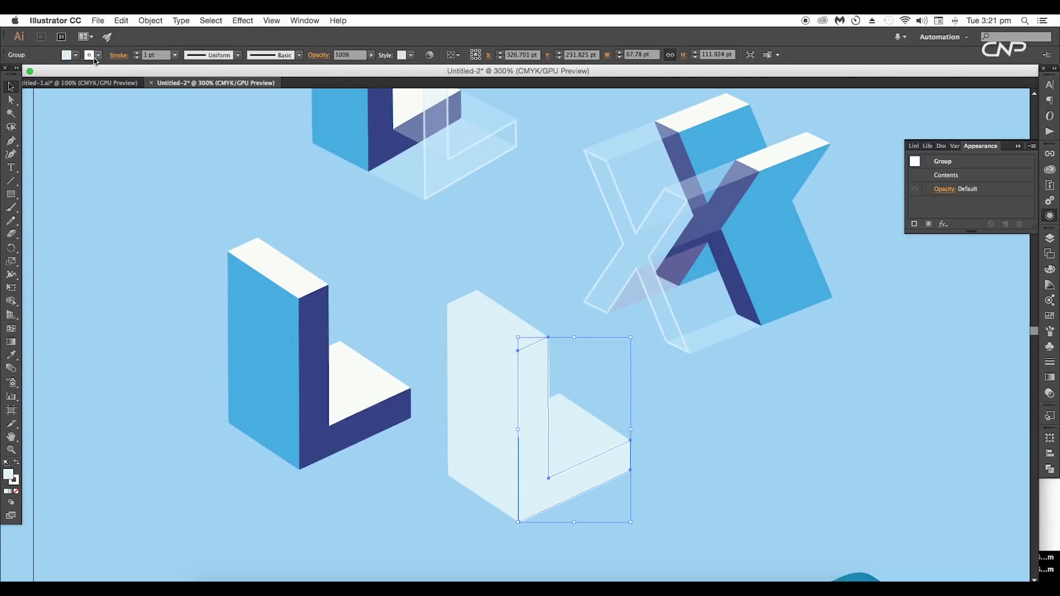
{"action": "left_click", "coordinate": [116, 59]}
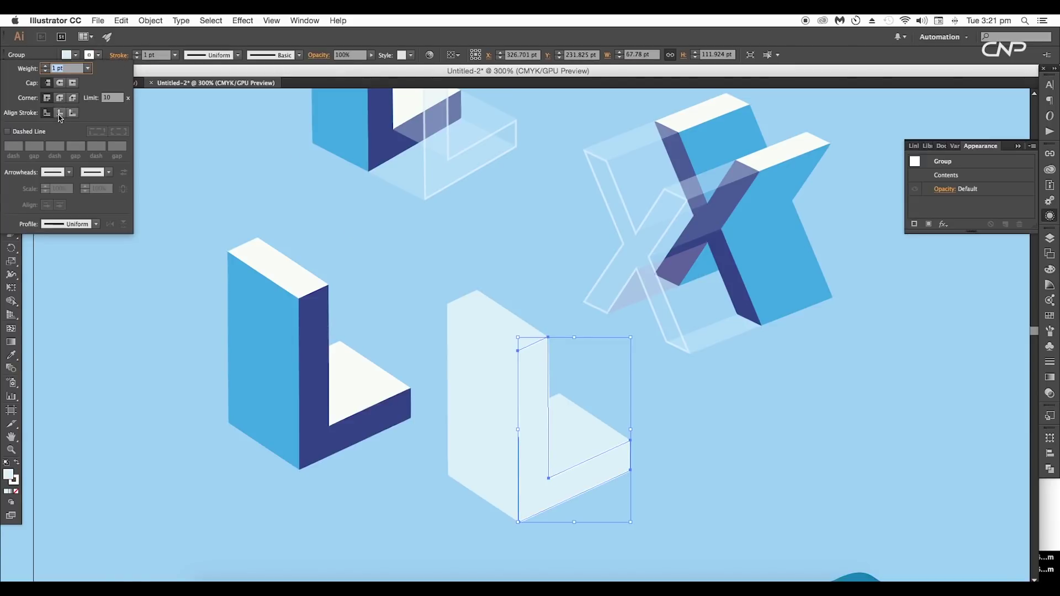
{"action": "left_click", "coordinate": [59, 115]}
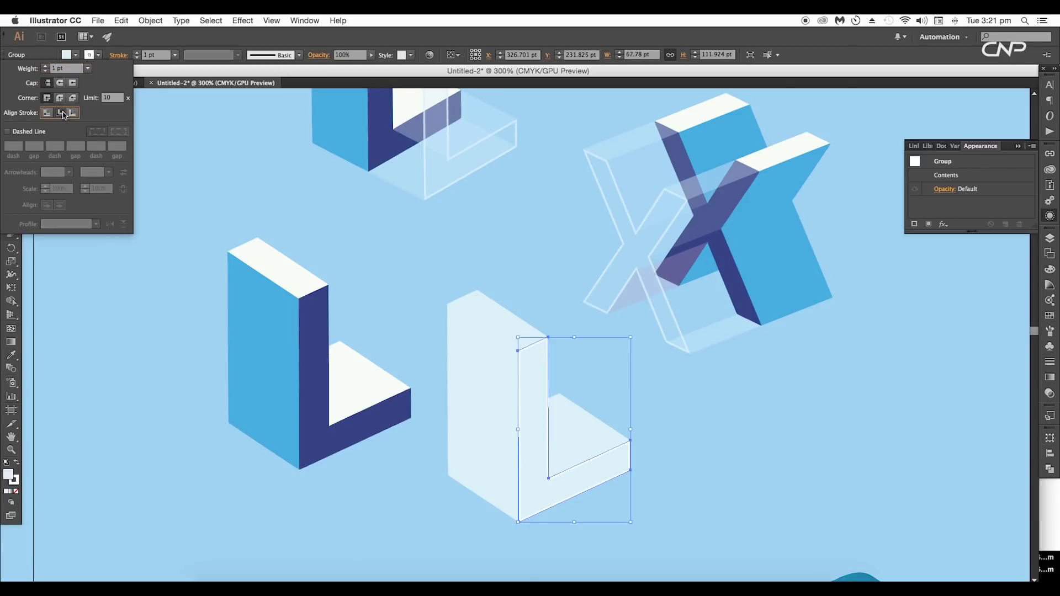
{"action": "key", "text": "Escape"}
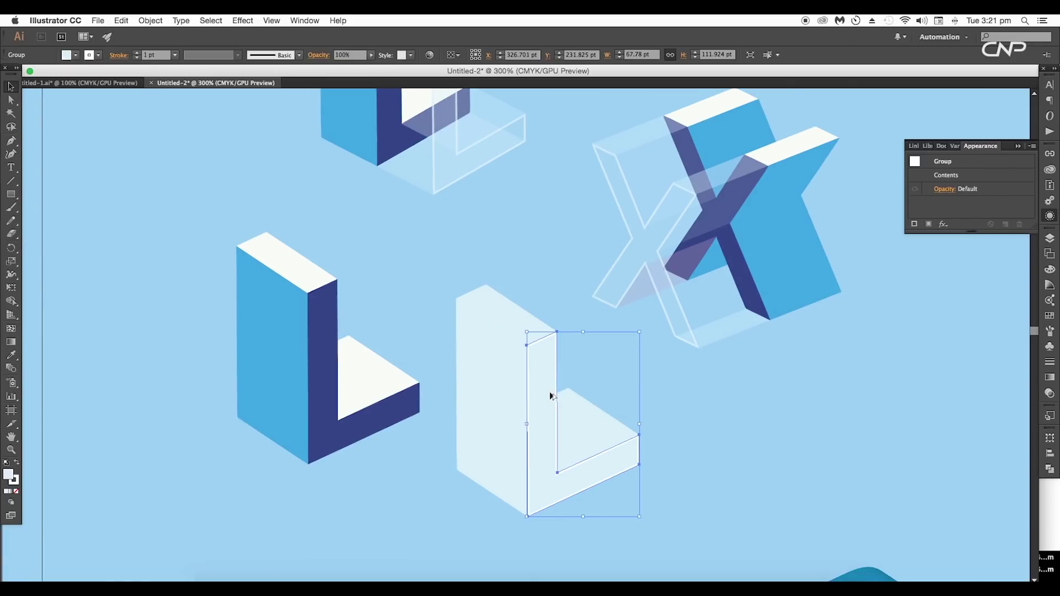
Step: Set the front face's stroke opacity to 71% and its fill opacity to 27%
{"action": "double_click", "coordinate": [952, 176]}
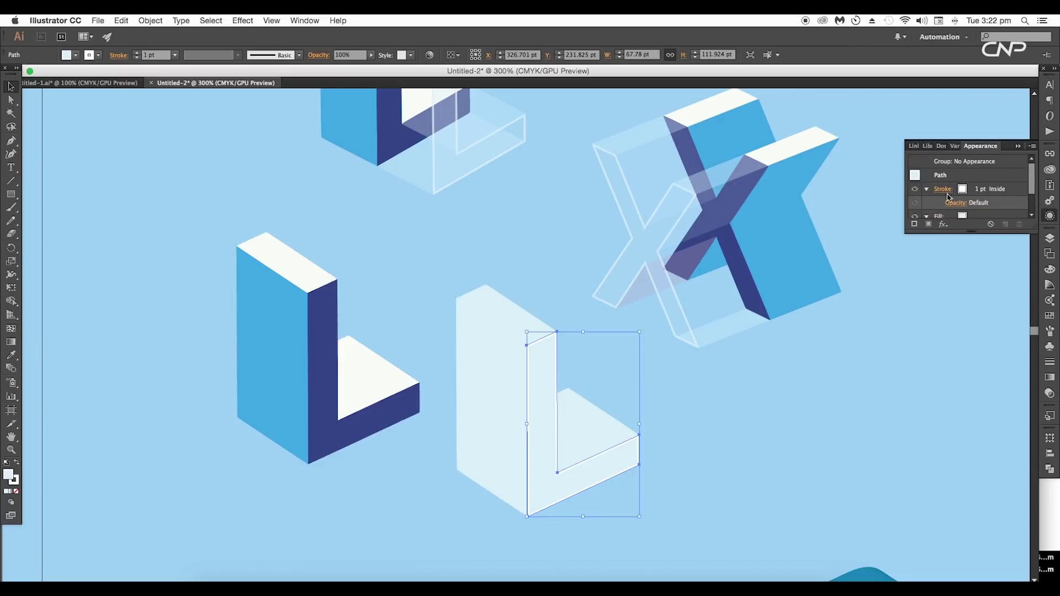
{"action": "scroll", "coordinate": [950, 204], "scroll_direction": "down", "scroll_amount": 1}
{"action": "scroll", "coordinate": [951, 207], "scroll_direction": "down", "scroll_amount": 1}
{"action": "left_click", "coordinate": [960, 175]}
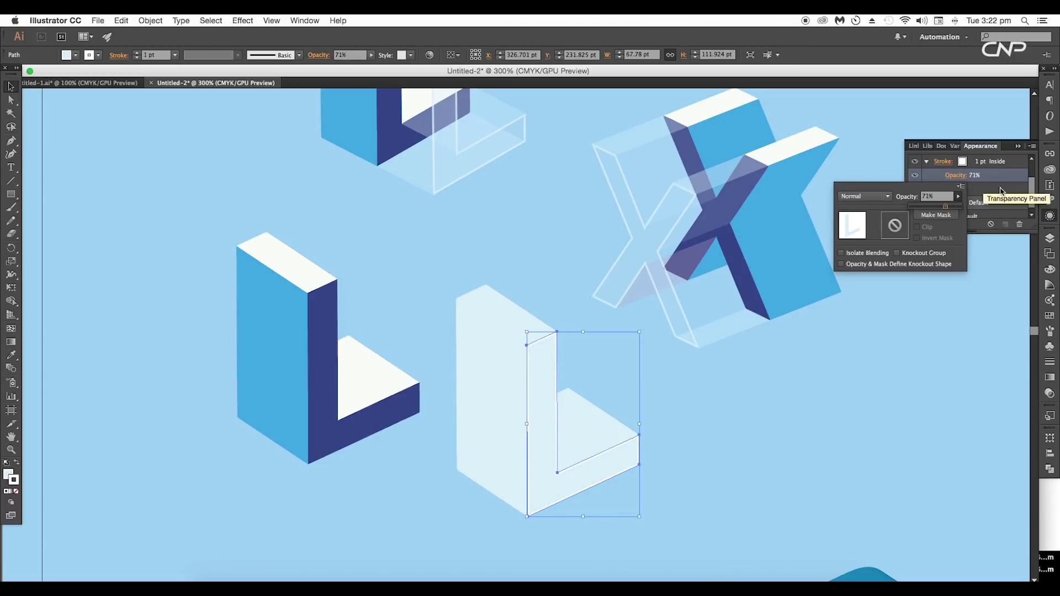
{"action": "left_click", "coordinate": [982, 200]}
{"action": "left_click", "coordinate": [956, 203]}
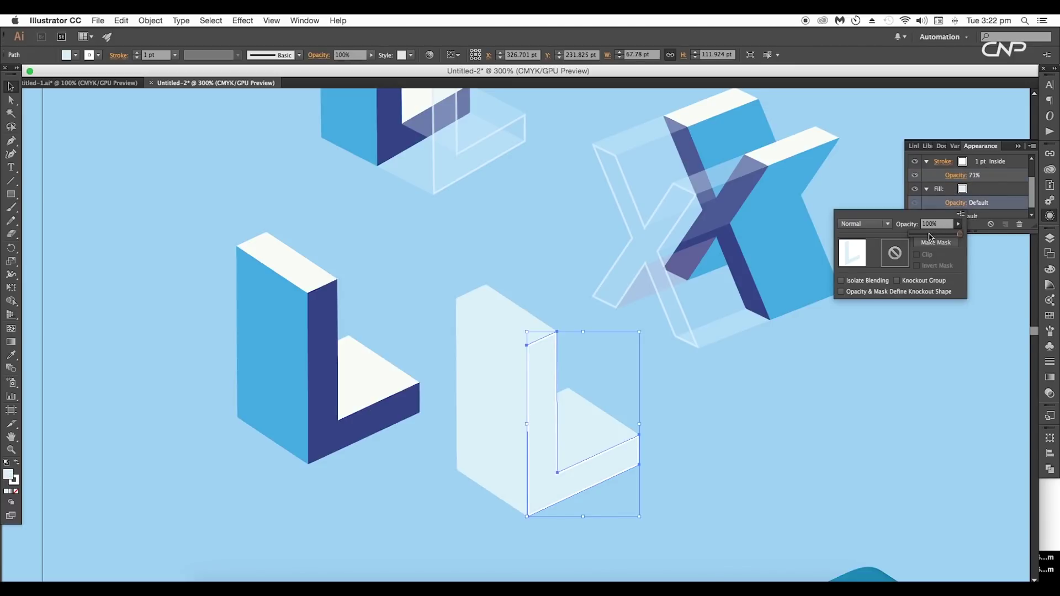
{"action": "left_click", "coordinate": [610, 418]}
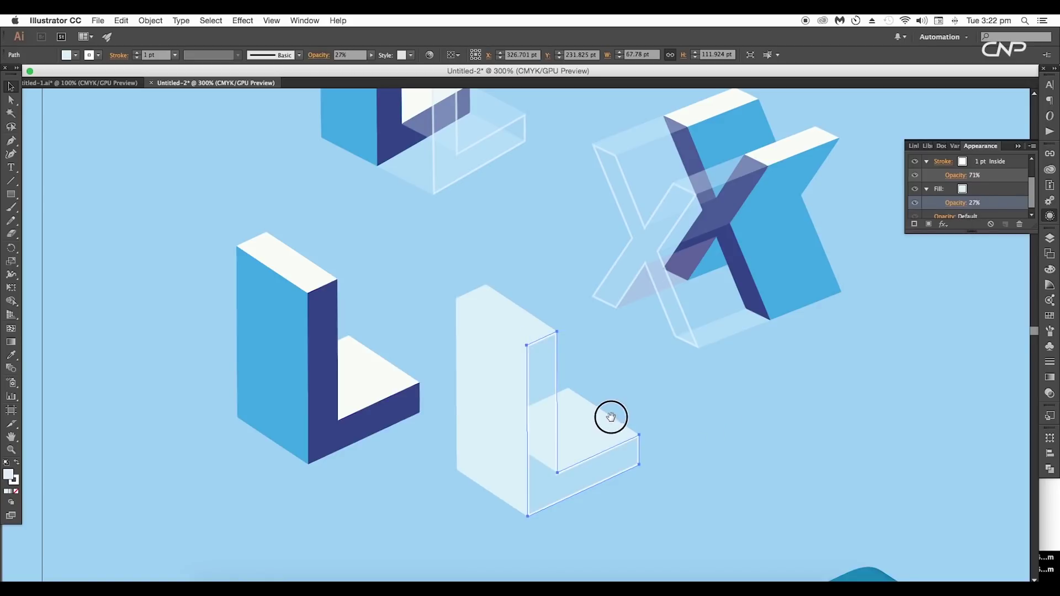
Step: Duplicate the pale L's lower horizontal face straight down and snap it to the bottom corner of the foot
{"action": "scroll", "coordinate": [622, 431], "scroll_direction": "left", "scroll_amount": 3}
{"action": "left_click", "coordinate": [785, 465]}
{"action": "left_click_drag", "start_coordinate": [699, 429], "coordinate": [699, 456]}
{"action": "left_click", "coordinate": [584, 446]}
{"action": "left_click_drag", "start_coordinate": [609, 475], "coordinate": [642, 447]}
{"action": "left_click", "coordinate": [642, 421]}
{"action": "left_click_drag", "start_coordinate": [642, 447], "coordinate": [636, 484]}
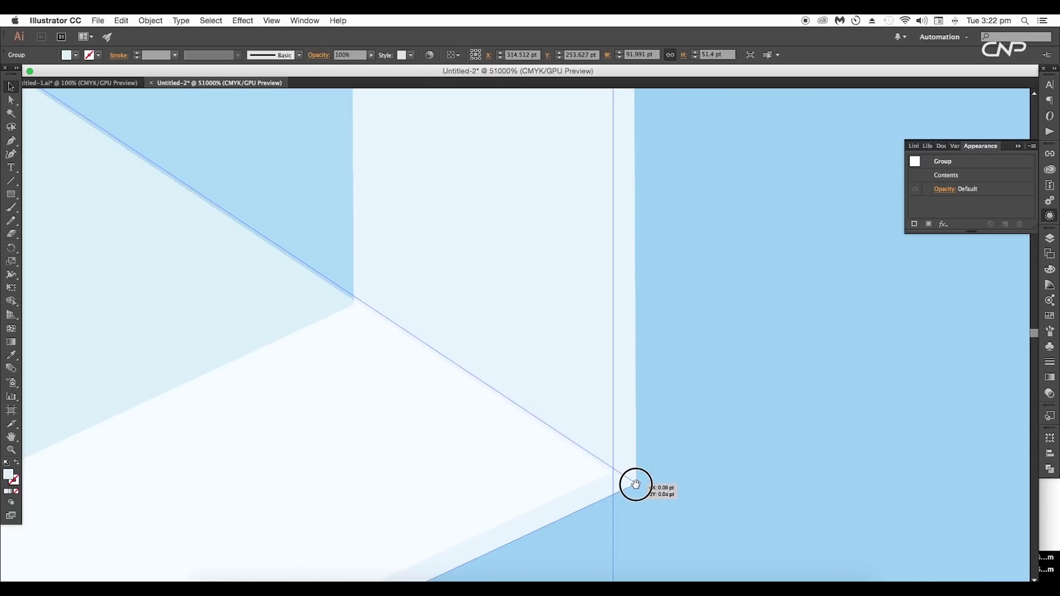
{"action": "scroll", "coordinate": [635, 485], "scroll_direction": "down", "scroll_amount": 3}
{"action": "scroll", "coordinate": [636, 489], "scroll_direction": "down", "scroll_amount": 10}
Step: Extend the duplicated bottom face by moving its two left corner points to the L's front bottom corner
{"action": "left_click", "coordinate": [12, 101]}
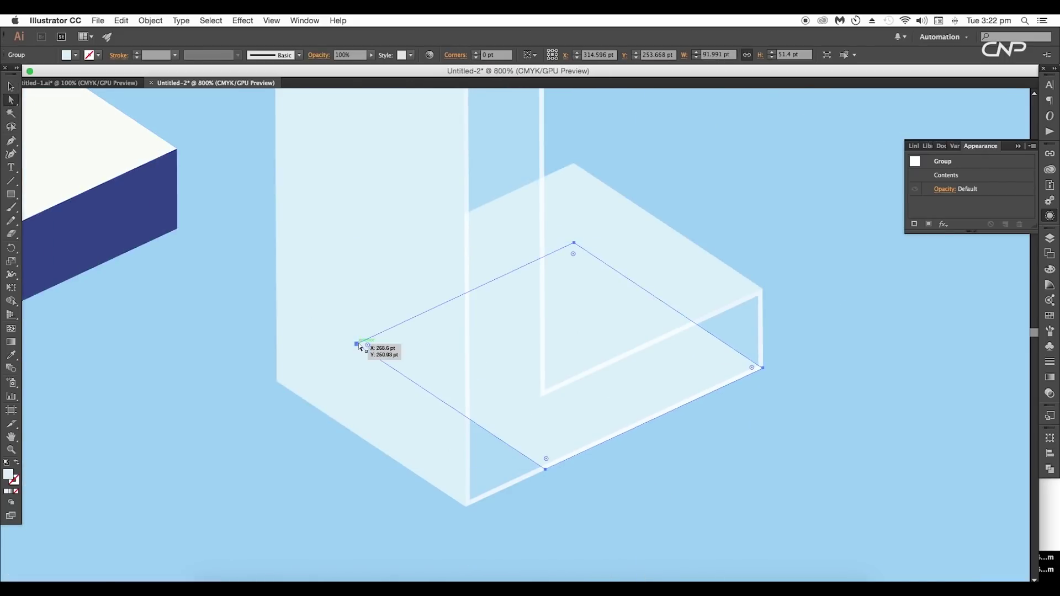
{"action": "left_click", "coordinate": [356, 344]}
{"action": "left_click", "coordinate": [545, 470], "text": "shift"}
{"action": "left_click_drag", "start_coordinate": [545, 470], "coordinate": [467, 506]}
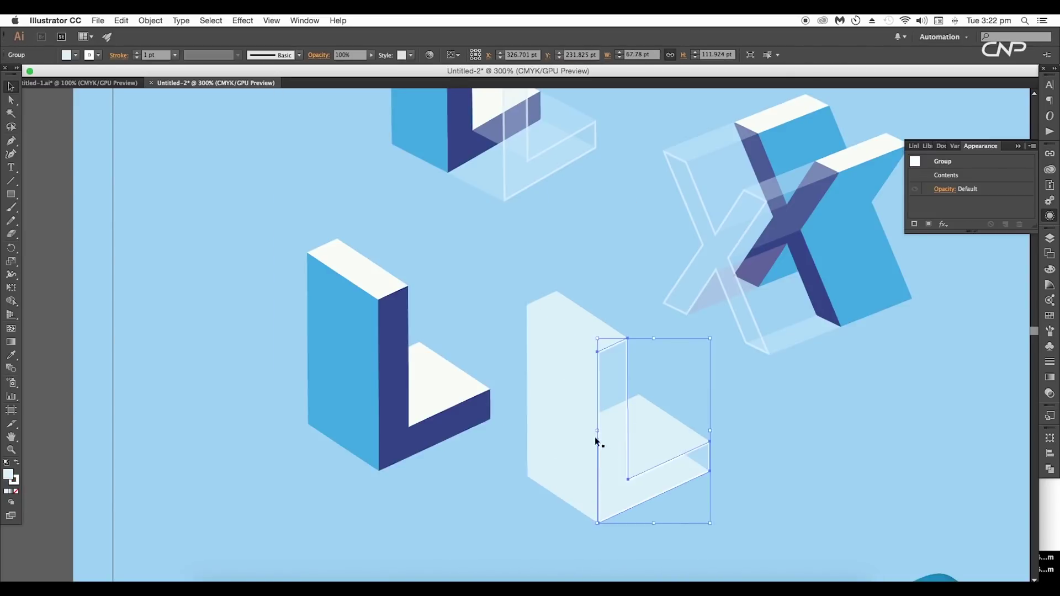
Step: Delete the pale L's large left face and set the opacity of its top, step and bottom faces to 31%
{"action": "left_click", "coordinate": [556, 414]}
{"action": "key", "text": "Delete"}
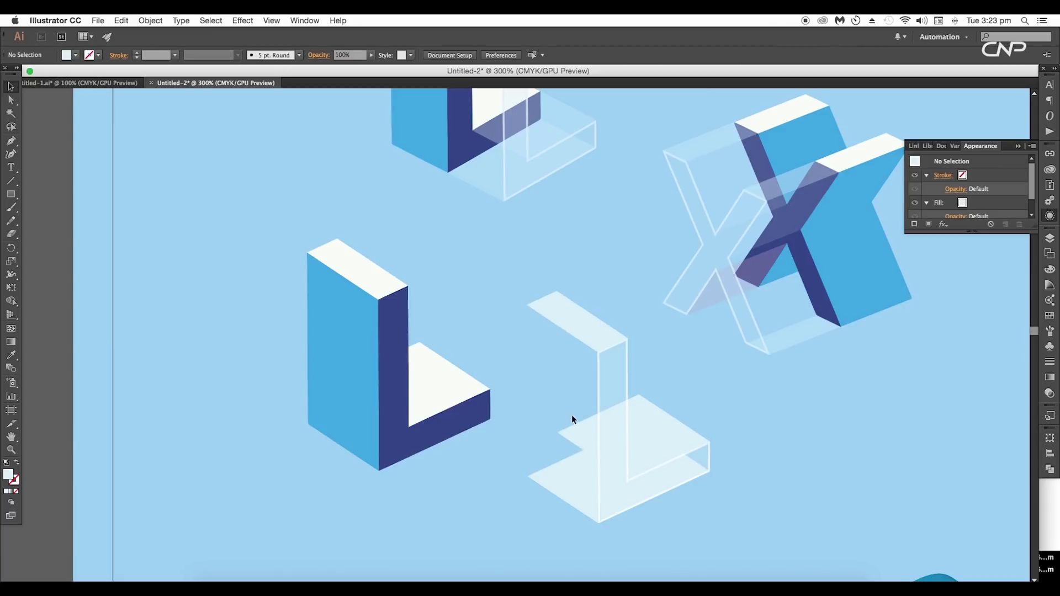
{"action": "left_click_drag", "start_coordinate": [670, 409], "coordinate": [677, 427]}
{"action": "left_click", "coordinate": [584, 448]}
{"action": "left_click", "coordinate": [589, 507], "text": "shift"}
{"action": "left_click", "coordinate": [580, 348], "text": "shift"}
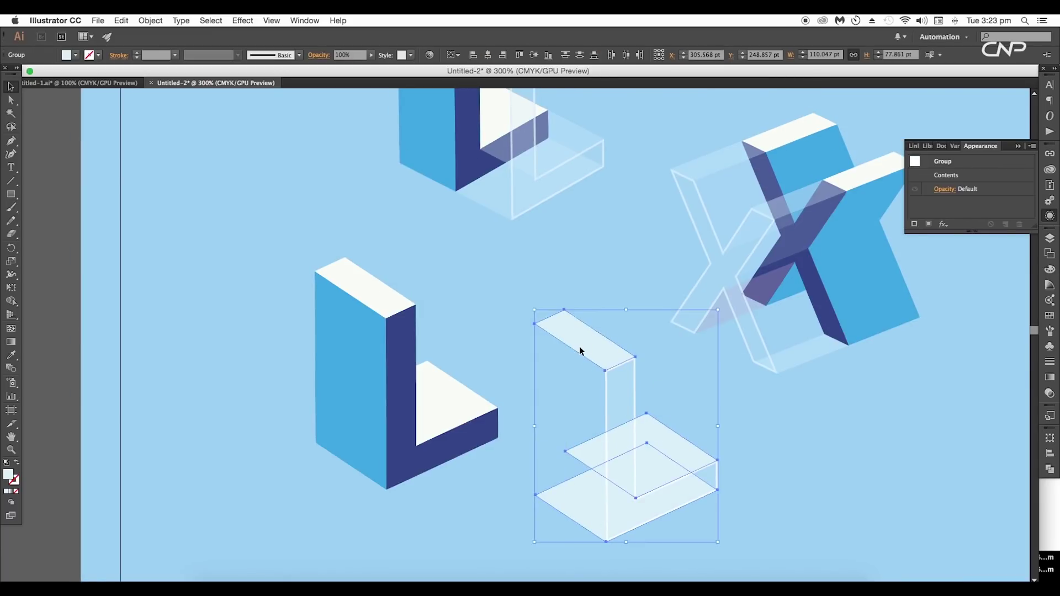
{"action": "left_click", "coordinate": [943, 189]}
{"action": "mouse_move", "coordinate": [931, 221]}
{"action": "left_mouse_down"}
{"action": "mouse_move", "coordinate": [916, 221]}
{"action": "mouse_move", "coordinate": [927, 220]}
{"action": "left_mouse_up"}
{"action": "left_click", "coordinate": [777, 439]}
Step: Set the opacity of the pale L's uppermost face to about 48%
{"action": "scroll", "coordinate": [777, 440], "scroll_direction": "up", "scroll_amount": 3}
{"action": "left_click", "coordinate": [624, 419]}
{"action": "left_click", "coordinate": [944, 189]}
{"action": "left_click", "coordinate": [946, 210]}
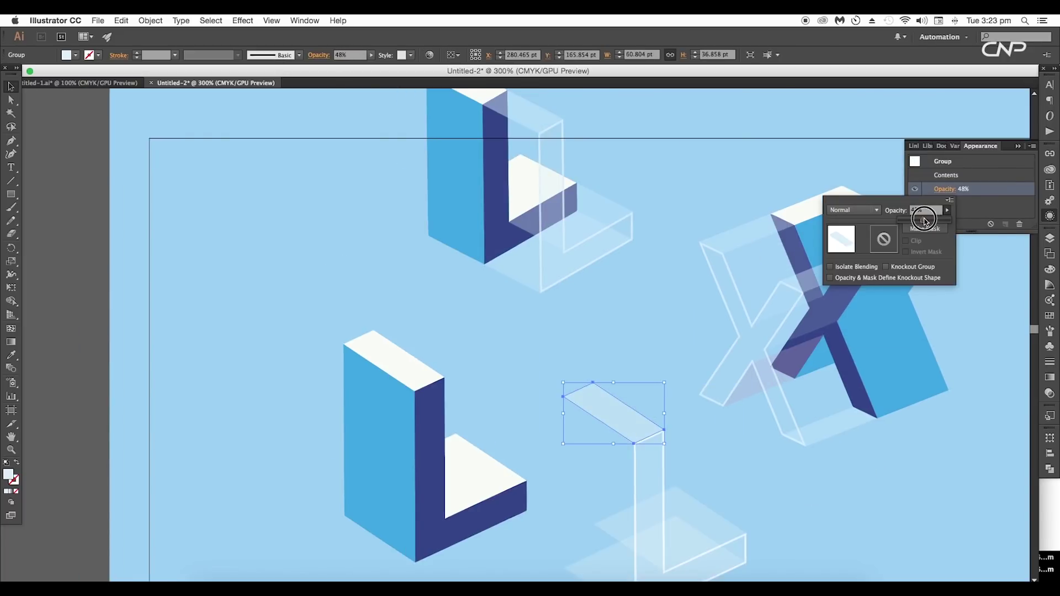
{"action": "left_click", "coordinate": [861, 429]}
Step: Select the whole transparent L and move it over the colored L so its left edges meet the front corners
{"action": "scroll", "coordinate": [819, 452], "scroll_direction": "down", "scroll_amount": 3}
{"action": "scroll", "coordinate": [819, 451], "scroll_direction": "left", "scroll_amount": 1}
{"action": "left_click_drag", "start_coordinate": [793, 501], "coordinate": [303, 266]}
{"action": "scroll", "coordinate": [604, 280], "scroll_direction": "up", "scroll_amount": 2}
{"action": "left_click", "coordinate": [557, 302]}
{"action": "scroll", "coordinate": [565, 328], "scroll_direction": "down", "scroll_amount": 5}
{"action": "left_click_drag", "start_coordinate": [613, 334], "coordinate": [650, 367]}
{"action": "scroll", "coordinate": [634, 355], "scroll_direction": "up", "scroll_amount": 1}
{"action": "scroll", "coordinate": [644, 360], "scroll_direction": "up", "scroll_amount": 1}
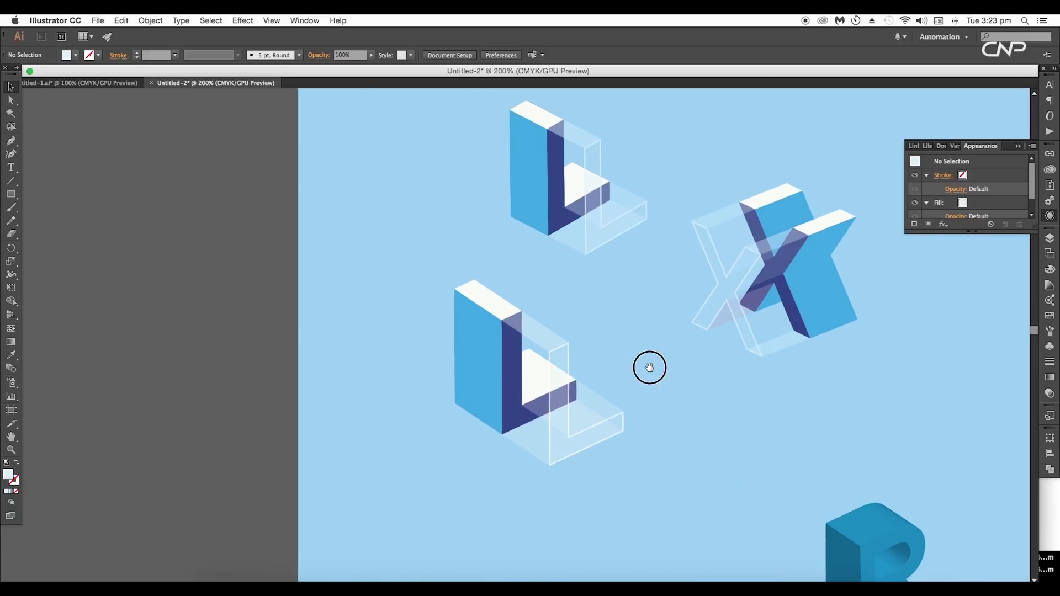
Step: Slightly lower the opacity of the transparent L's step face
{"action": "scroll", "coordinate": [650, 368], "scroll_direction": "up", "scroll_amount": 2}
{"action": "scroll", "coordinate": [651, 399], "scroll_direction": "up", "scroll_amount": 5}
{"action": "left_click_drag", "start_coordinate": [669, 416], "coordinate": [678, 436]}
{"action": "left_click", "coordinate": [606, 529]}
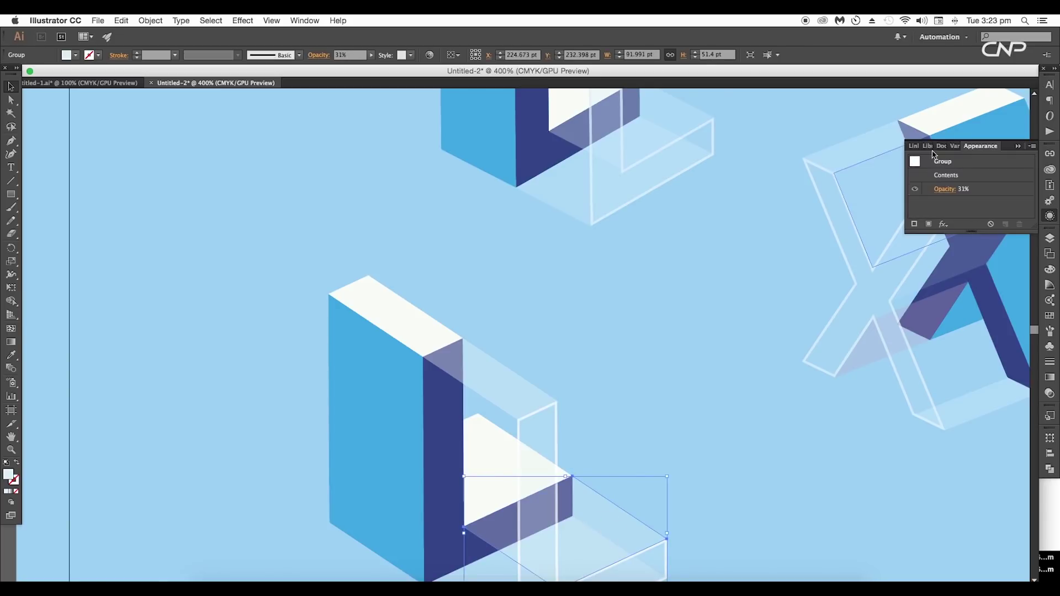
{"action": "left_click", "coordinate": [953, 193]}
{"action": "left_click", "coordinate": [947, 212]}
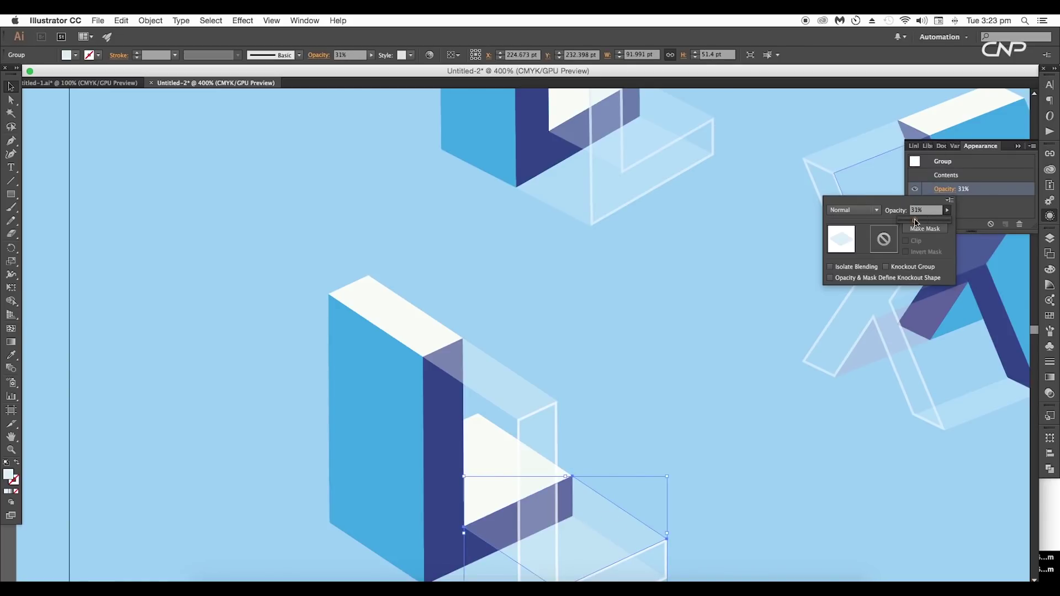
{"action": "left_click_drag", "start_coordinate": [916, 223], "coordinate": [911, 222]}
{"action": "left_click", "coordinate": [609, 436]}
Step: Examine how the blue sample X's transparent faces are built up and overlap its colored faces
{"action": "key", "text": "super+minus"}
{"action": "left_click_drag", "start_coordinate": [566, 423], "coordinate": [506, 340]}
{"action": "left_click_drag", "start_coordinate": [806, 215], "coordinate": [688, 215]}
{"action": "left_click_drag", "start_coordinate": [634, 288], "coordinate": [613, 303]}
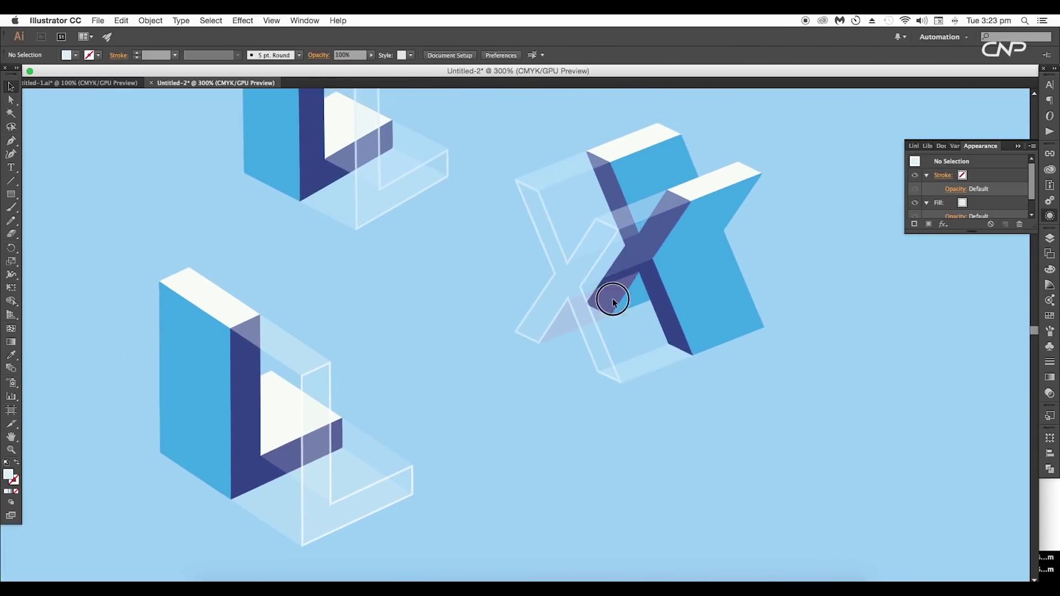
{"action": "scroll", "coordinate": [613, 300], "scroll_direction": "up", "scroll_amount": 3}
{"action": "left_click", "coordinate": [616, 343]}
{"action": "key", "text": "super+plus"}
{"action": "left_click_drag", "start_coordinate": [621, 350], "coordinate": [713, 276]}
{"action": "left_click", "coordinate": [627, 311]}
{"action": "left_click", "coordinate": [594, 343]}
{"action": "left_click", "coordinate": [569, 359]}
{"action": "left_click", "coordinate": [576, 218]}
{"action": "left_click", "coordinate": [566, 165]}
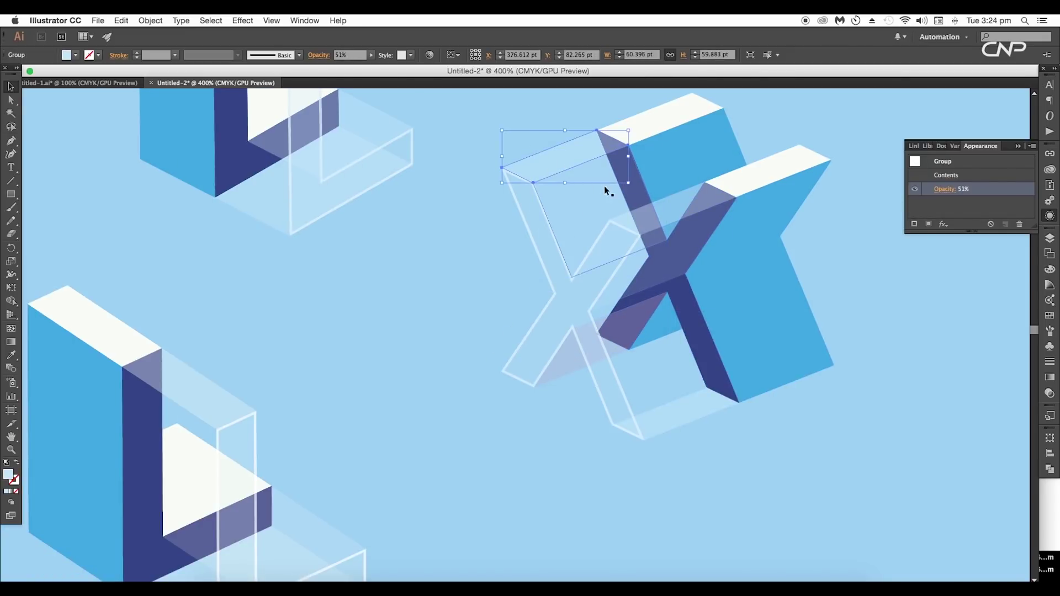
{"action": "left_click", "coordinate": [631, 211]}
{"action": "left_click", "coordinate": [681, 406]}
{"action": "left_click_drag", "start_coordinate": [674, 343], "coordinate": [687, 400]}
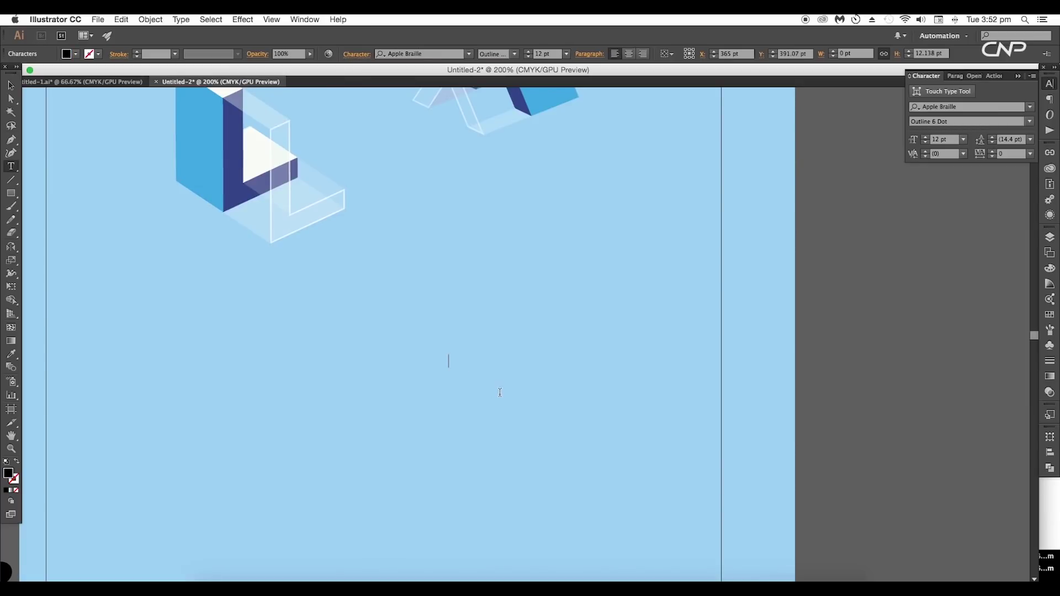
Step: Add a text letter X in the empty area below the artwork and scale it to about 145 pt
{"action": "type", "text": "X"}
{"action": "left_click", "coordinate": [11, 86]}
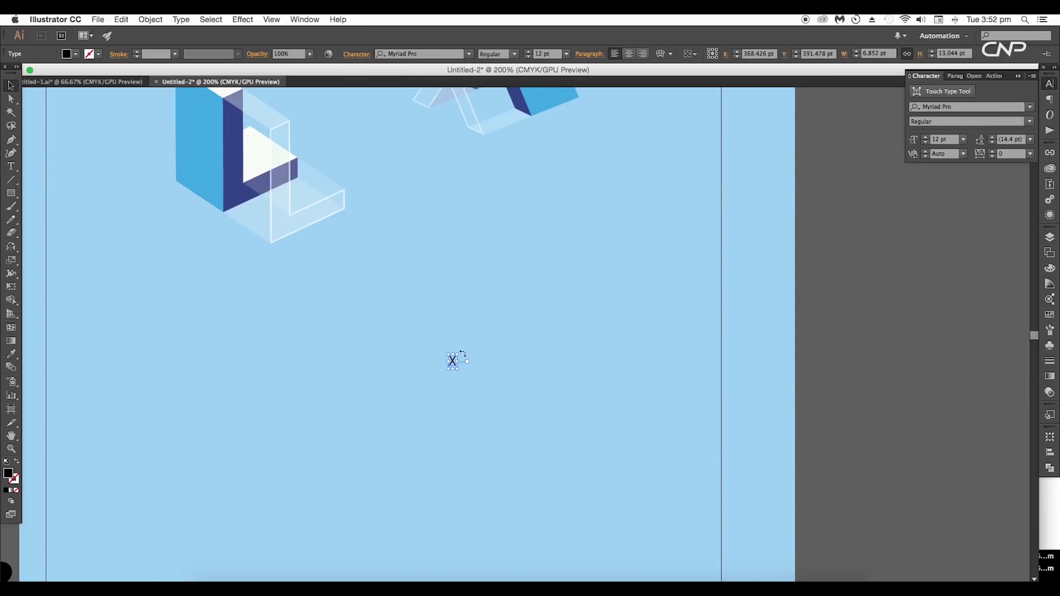
{"action": "left_click_drag", "start_coordinate": [459, 358], "coordinate": [593, 277]}
Step: Set the X's font to Nexa Bold
{"action": "left_click", "coordinate": [436, 53]}
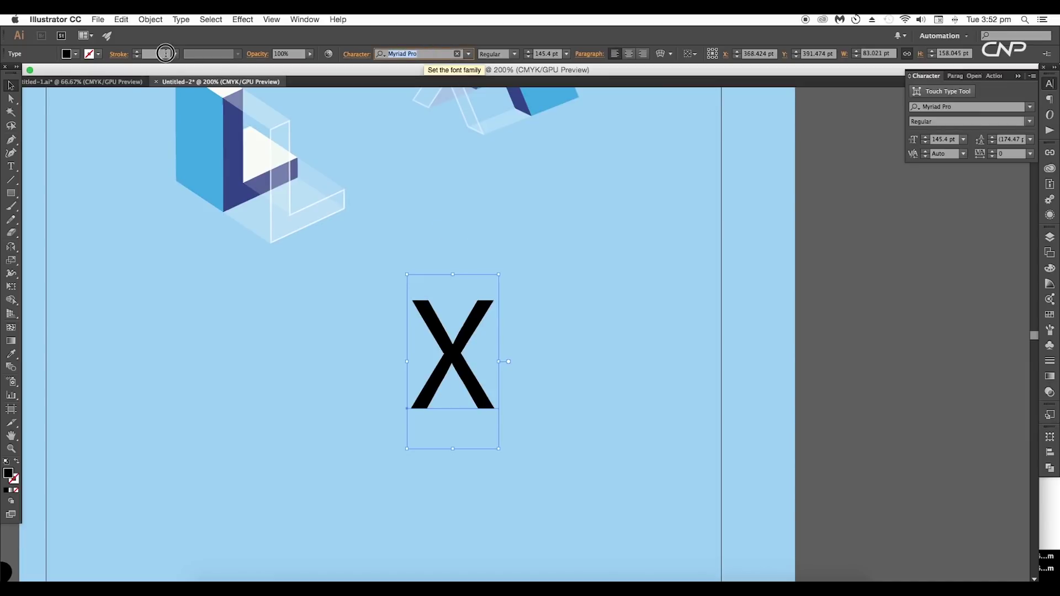
{"action": "type", "text": "nexa"}
{"action": "left_click", "coordinate": [403, 87]}
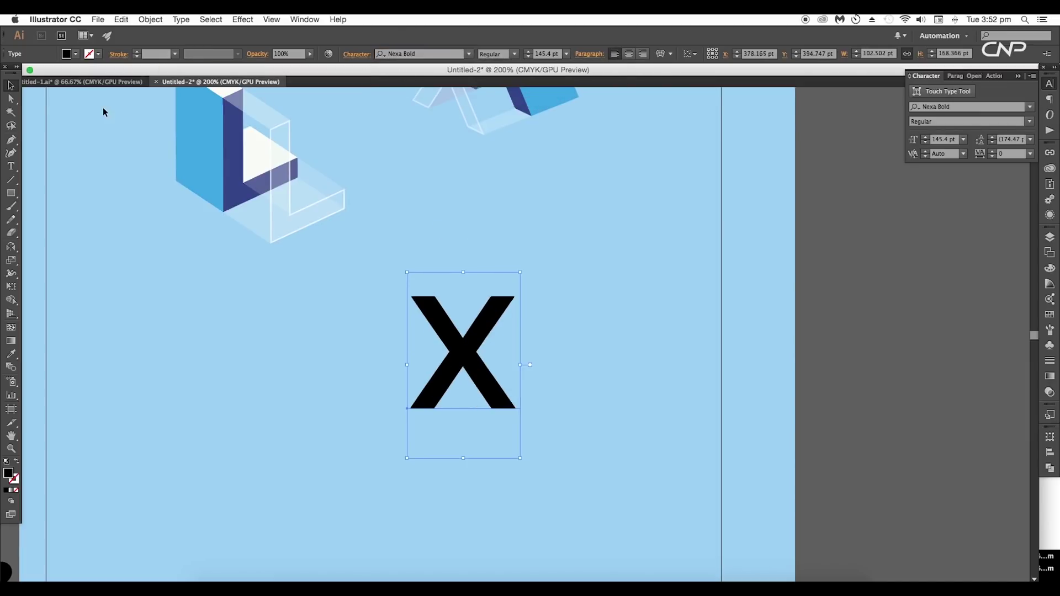
{"action": "left_click", "coordinate": [11, 86]}
{"action": "left_click_drag", "start_coordinate": [585, 290], "coordinate": [571, 399]}
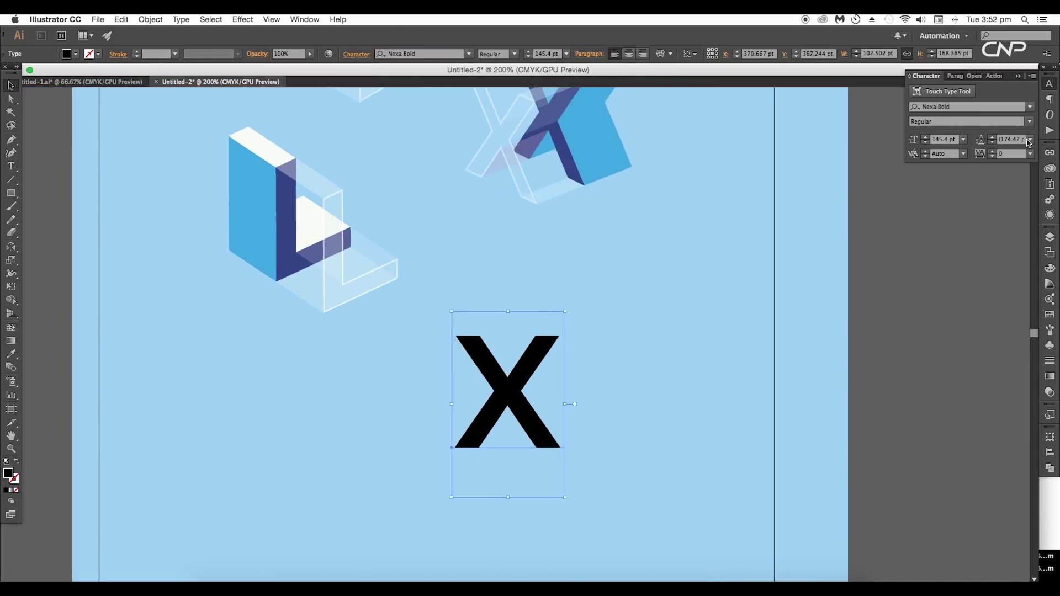
Step: Apply a 3D Extrude & Bevel effect to the X with the Off-Axis Front position and 50 pt depth
{"action": "left_click", "coordinate": [1049, 215]}
{"action": "left_click", "coordinate": [943, 223]}
{"action": "left_click", "coordinate": [961, 240]}
{"action": "left_click", "coordinate": [943, 223]}
{"action": "mouse_move", "coordinate": [964, 241]}
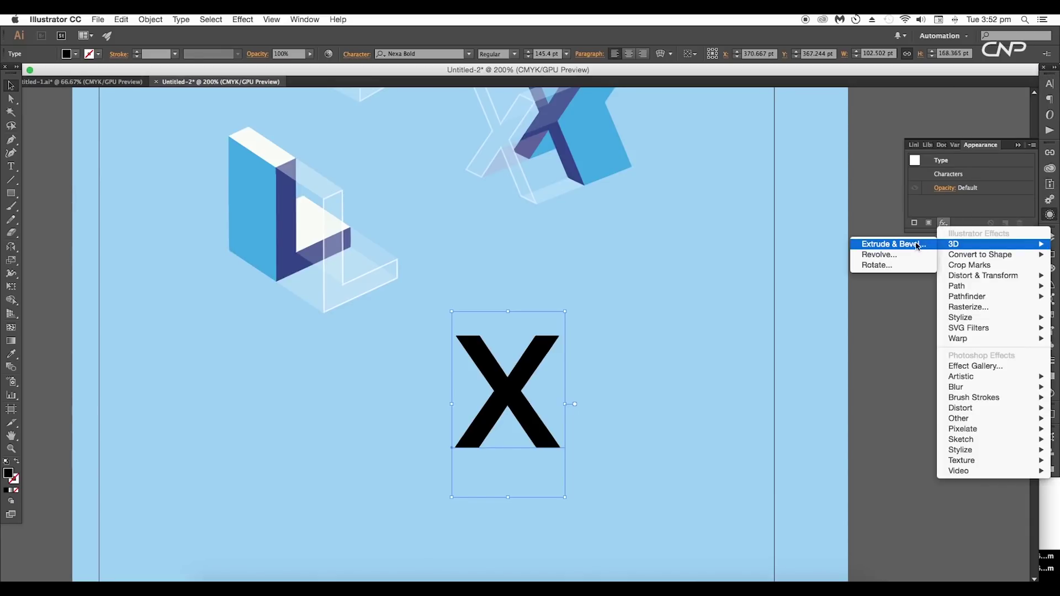
{"action": "left_click", "coordinate": [883, 241]}
{"action": "left_click", "coordinate": [640, 364]}
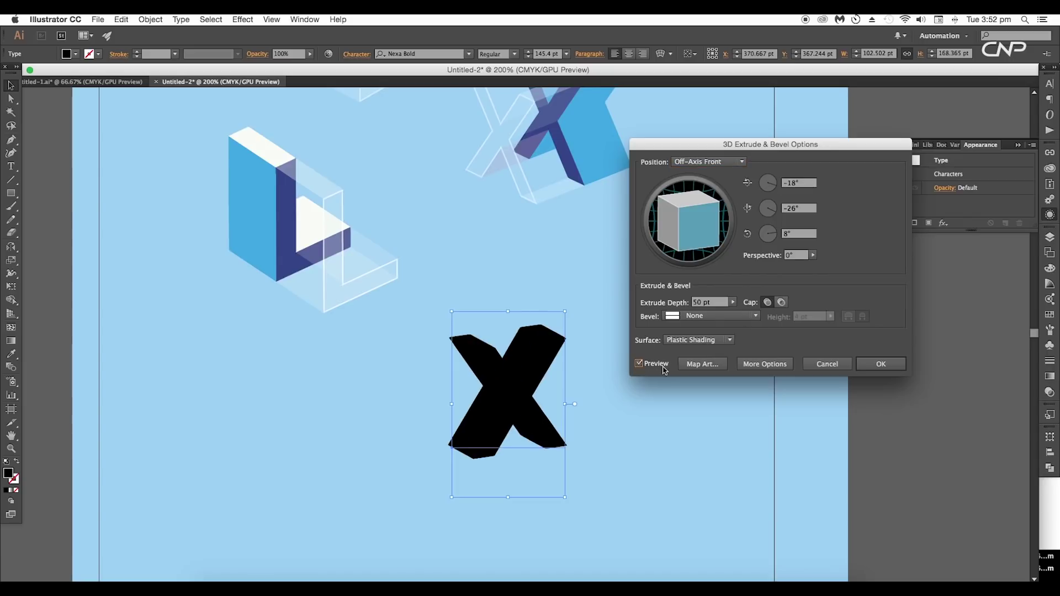
{"action": "left_click", "coordinate": [879, 364]}
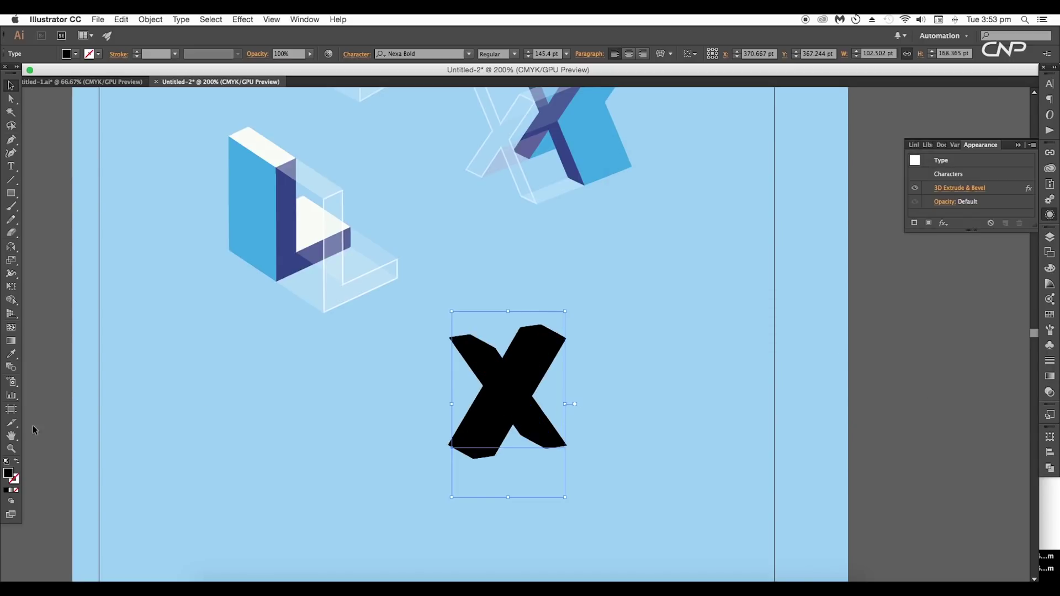
Step: Set the extruded X's fill color to white (#ffffff)
{"action": "double_click", "coordinate": [10, 478]}
{"action": "left_click", "coordinate": [646, 239]}
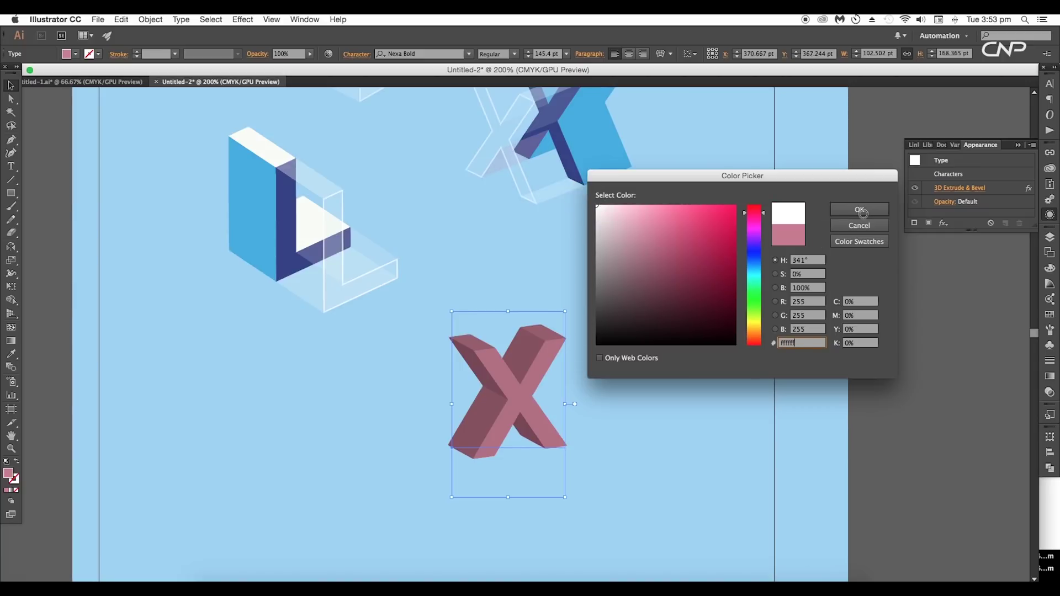
{"action": "left_click", "coordinate": [859, 210]}
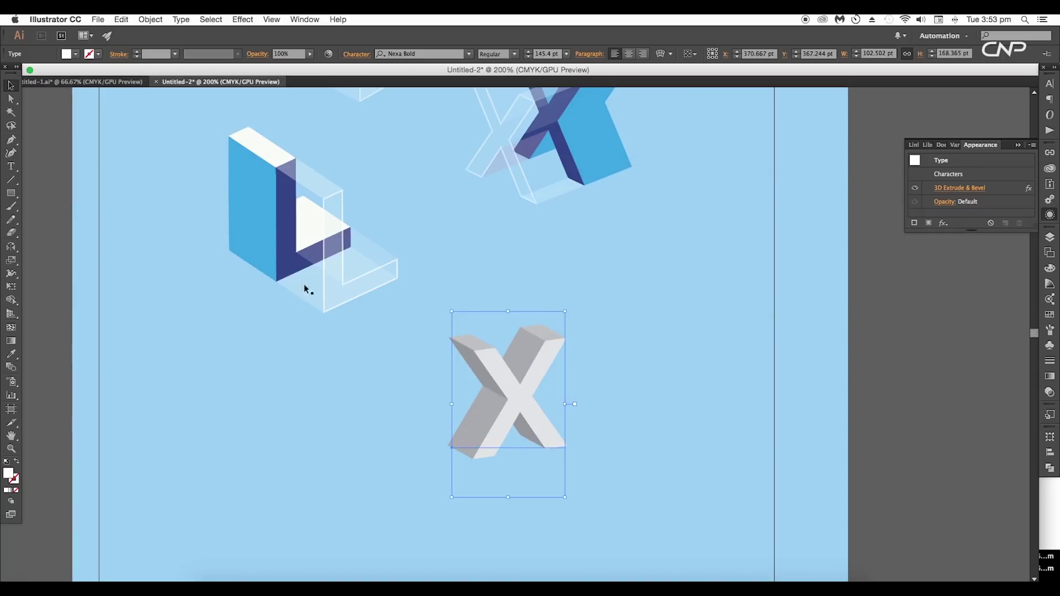
{"action": "left_click", "coordinate": [11, 86]}
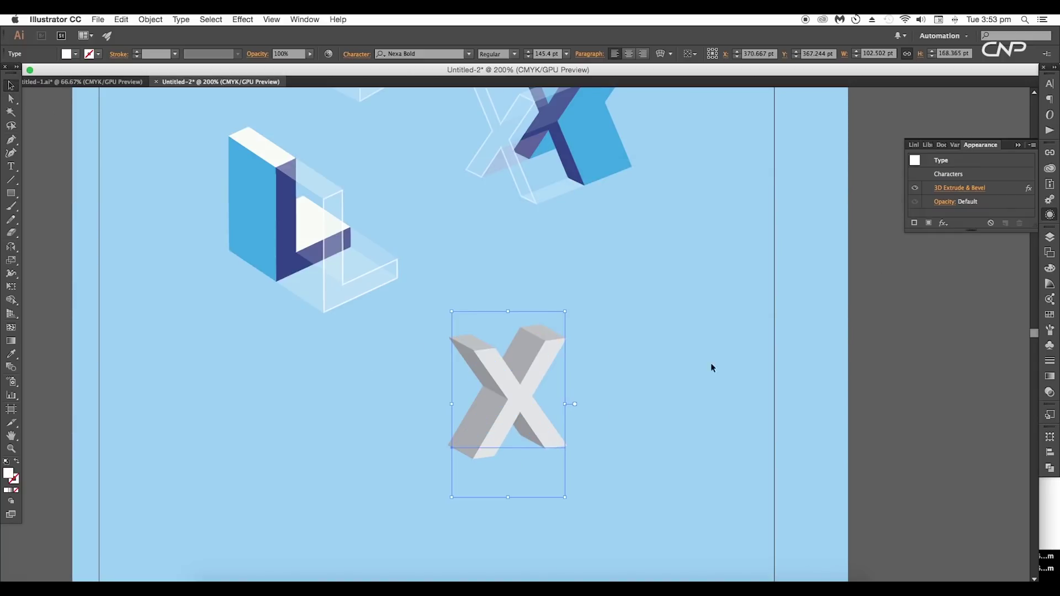
Step: Edit the X's 3D effect with preview on, rotating it to -26°, 40°, -17° and setting the extrude depth to 72 pt
{"action": "left_click", "coordinate": [980, 188]}
{"action": "left_click_drag", "start_coordinate": [842, 148], "coordinate": [942, 126]}
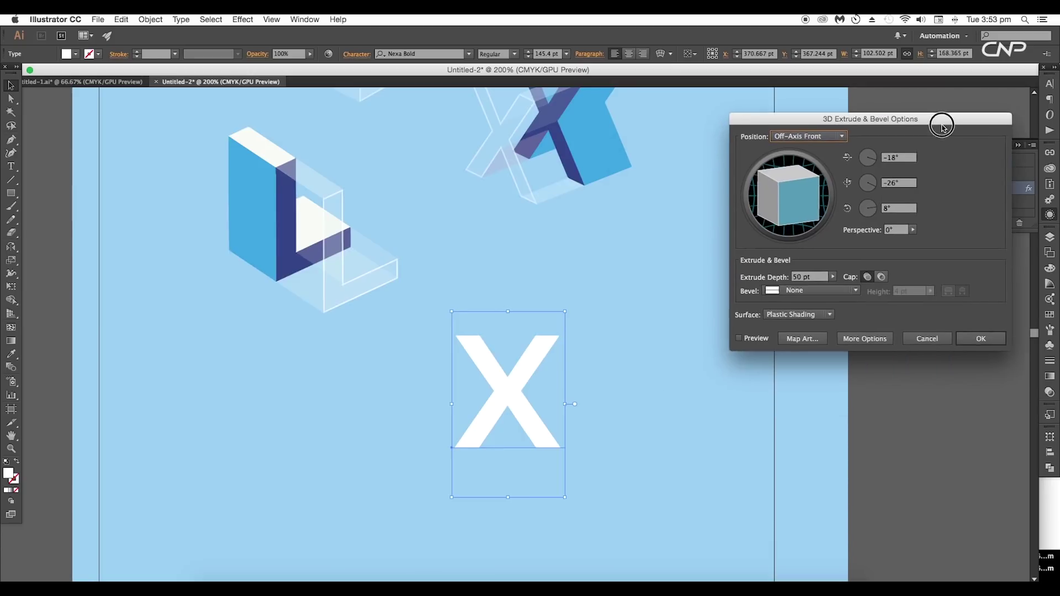
{"action": "left_click", "coordinate": [739, 338]}
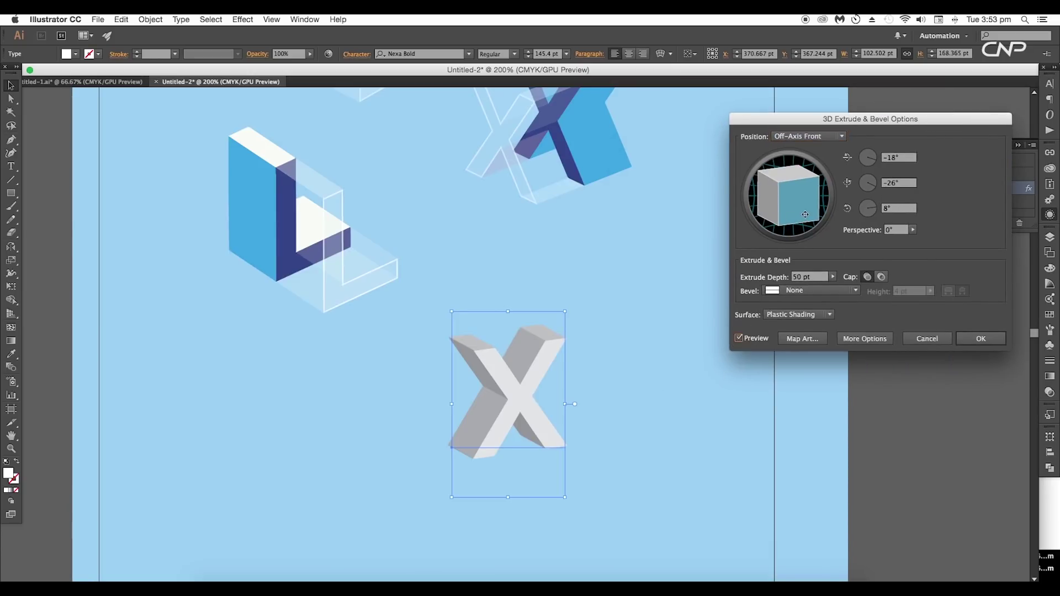
{"action": "mouse_move", "coordinate": [804, 214]}
{"action": "left_mouse_down"}
{"action": "mouse_move", "coordinate": [809, 184]}
{"action": "mouse_move", "coordinate": [796, 201]}
{"action": "left_mouse_up"}
{"action": "key", "text": "Up"}
{"action": "key", "text": "Up"}
{"action": "key", "text": "Up"}
{"action": "key", "text": "Up"}
{"action": "key", "text": "Up"}
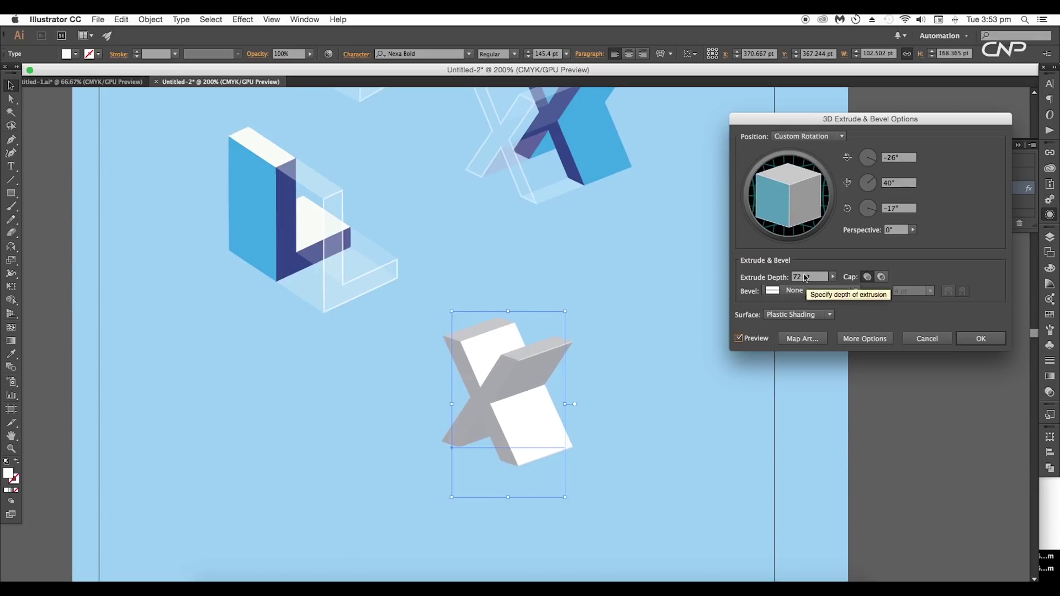
Step: Adjust the X's 3D rotation to -35°, 38°, -24° and apply the effect
{"action": "left_click_drag", "start_coordinate": [792, 248], "coordinate": [798, 187]}
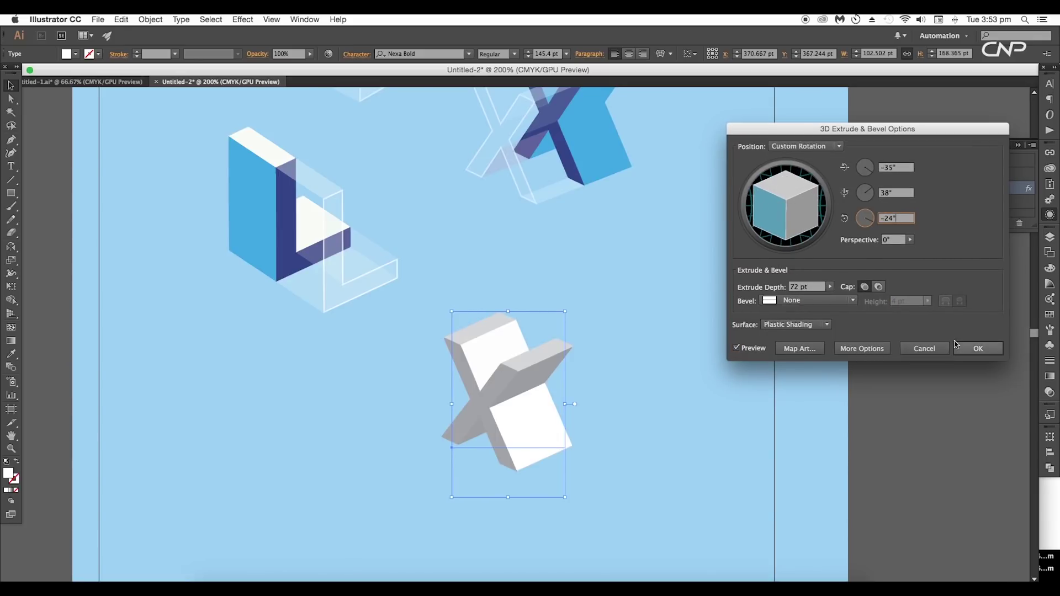
{"action": "left_click", "coordinate": [977, 349]}
{"action": "double_click", "coordinate": [495, 373]}
{"action": "key", "text": "Escape"}
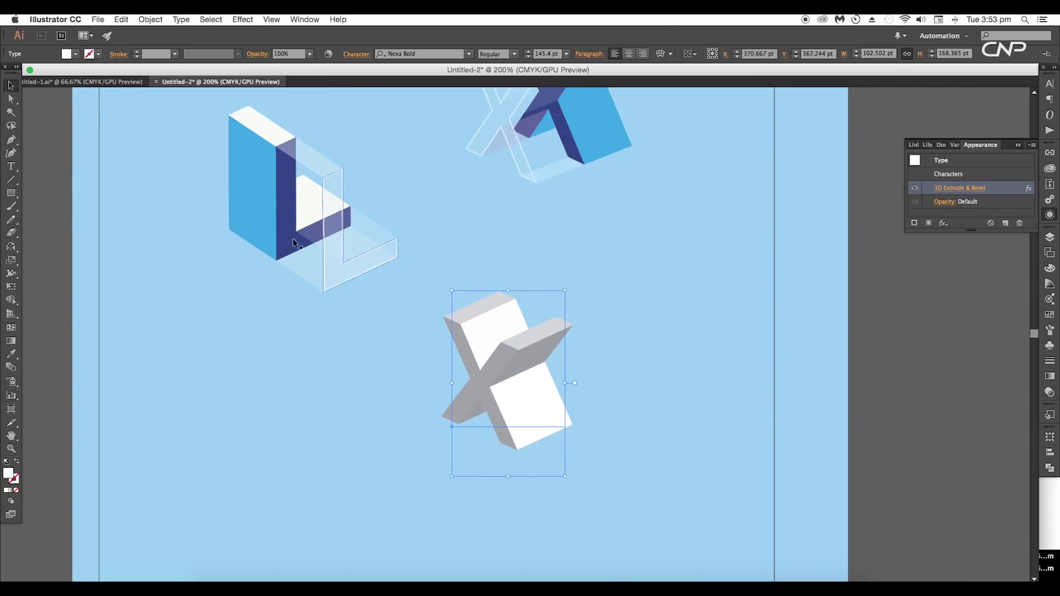
Step: Expand the X's 3D appearance and ungroup the result twice to separate its faces
{"action": "left_click", "coordinate": [151, 20]}
{"action": "left_click", "coordinate": [183, 140]}
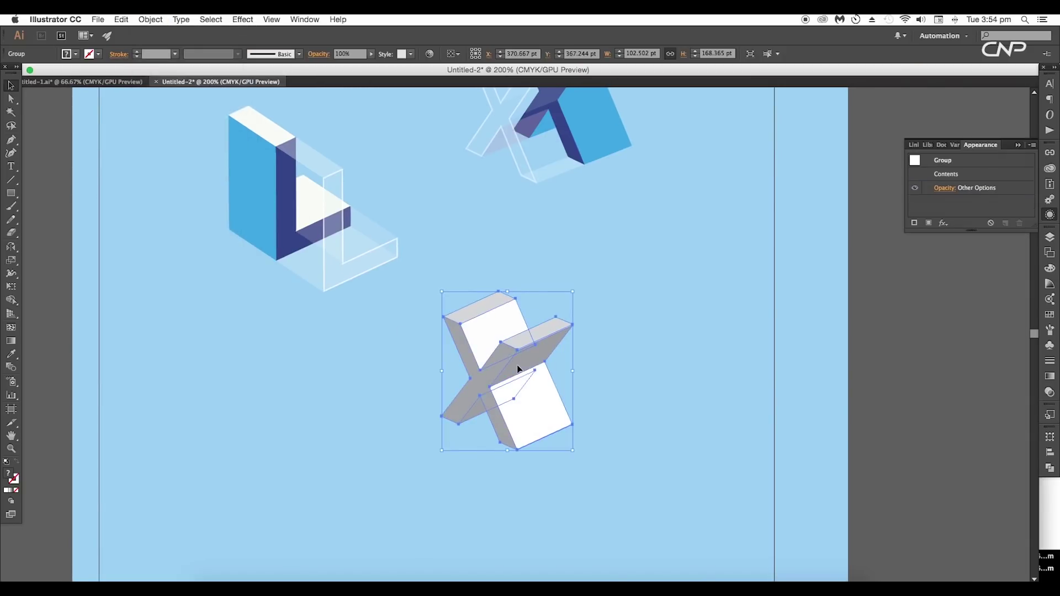
{"action": "right_click", "coordinate": [518, 368]}
{"action": "left_click", "coordinate": [545, 433]}
{"action": "right_click", "coordinate": [516, 359]}
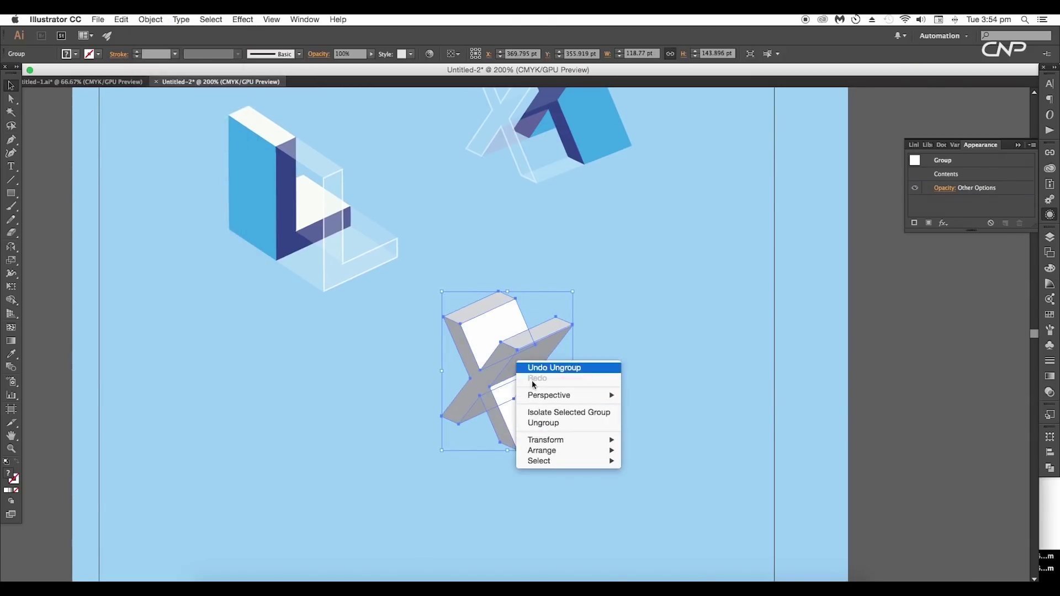
{"action": "left_click", "coordinate": [547, 421]}
{"action": "scroll", "coordinate": [635, 377], "scroll_direction": "down", "scroll_amount": 2}
{"action": "left_click", "coordinate": [653, 327]}
{"action": "scroll", "coordinate": [653, 329], "scroll_direction": "up", "scroll_amount": 3}
{"action": "scroll", "coordinate": [653, 328], "scroll_direction": "left", "scroll_amount": 1}
{"action": "left_click_drag", "start_coordinate": [678, 485], "coordinate": [476, 296]}
{"action": "left_click", "coordinate": [103, 82]}
{"action": "left_click", "coordinate": [445, 317]}
{"action": "left_click_drag", "start_coordinate": [400, 403], "coordinate": [325, 360]}
{"action": "key", "text": "super+z"}
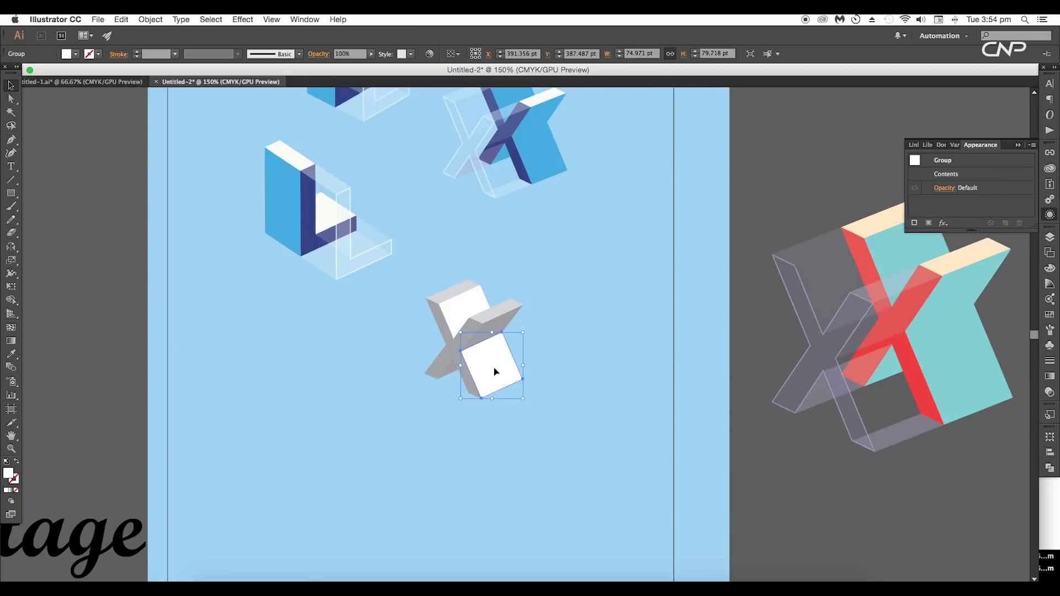
Step: Draw a rectangle about 571 × 355 pt over the X and fill it with black
{"action": "left_click_drag", "start_coordinate": [441, 317], "coordinate": [453, 298]}
{"action": "left_click", "coordinate": [10, 194]}
{"action": "left_click_drag", "start_coordinate": [324, 224], "coordinate": [797, 518]}
{"action": "left_click", "coordinate": [76, 54]}
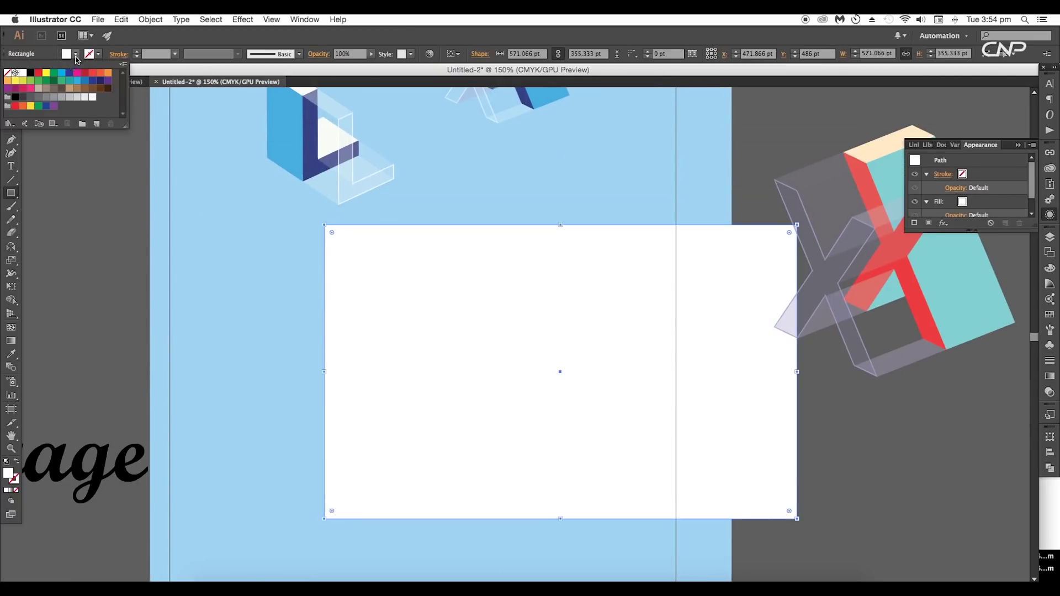
{"action": "left_click", "coordinate": [31, 74]}
{"action": "key", "text": "Escape"}
{"action": "key", "text": "v"}
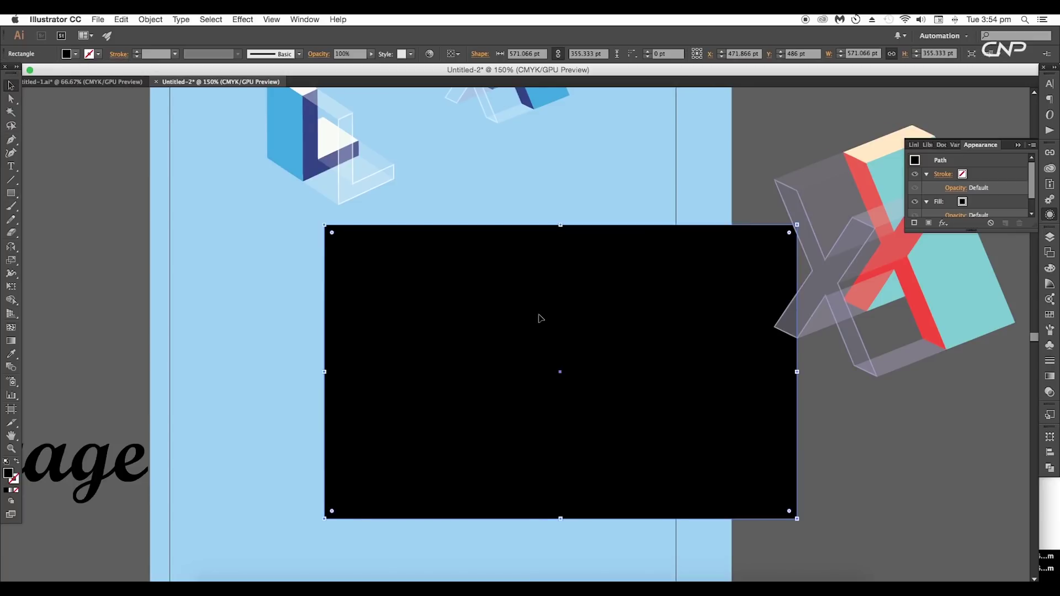
Step: Send the black rectangle backward until it lies behind the white X
{"action": "key", "text": "super+["}
{"action": "key", "text": "super+["}
{"action": "key", "text": "super+["}
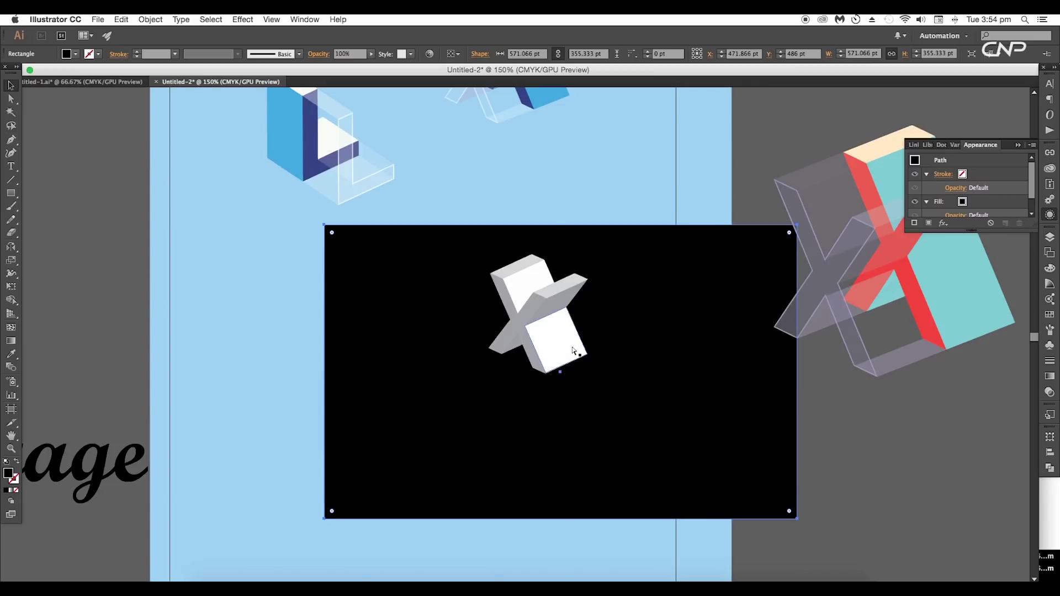
Step: Fill the black rectangle with the sample rectangle's dark navy (#16112c) and delete the sample rectangle
{"action": "scroll", "coordinate": [558, 372], "scroll_direction": "right", "scroll_amount": 5}
{"action": "scroll", "coordinate": [674, 461], "scroll_direction": "left", "scroll_amount": 3}
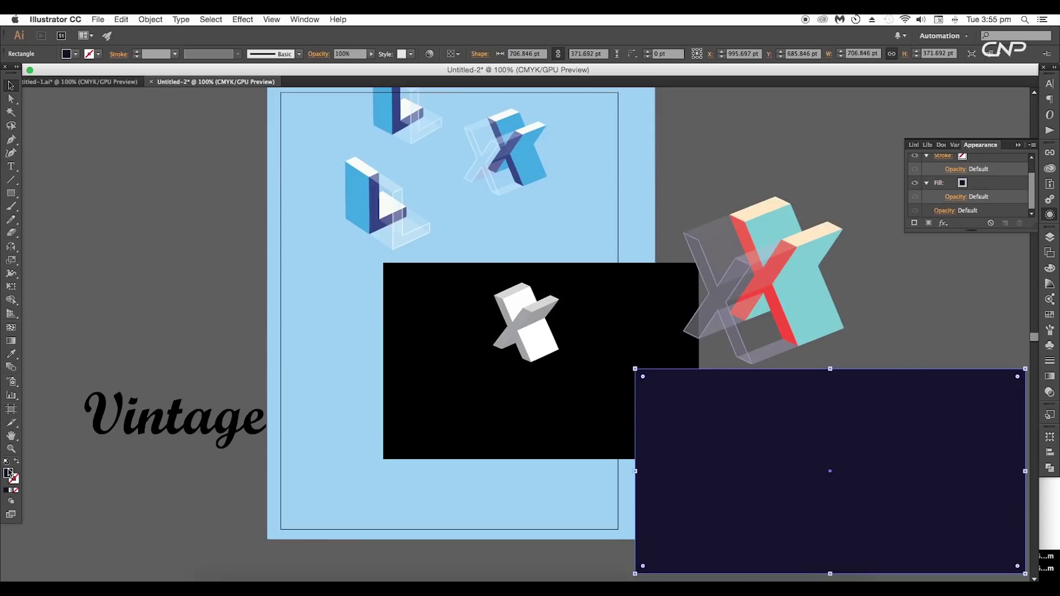
{"action": "double_click", "coordinate": [10, 473]}
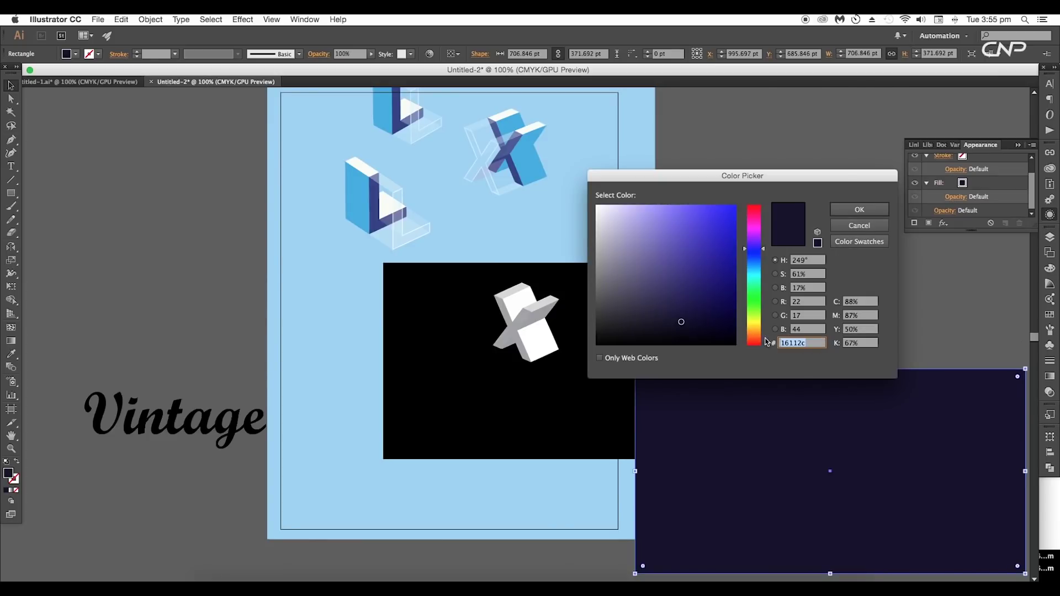
{"action": "left_click", "coordinate": [859, 210]}
{"action": "left_click", "coordinate": [623, 332]}
{"action": "double_click", "coordinate": [9, 474]}
{"action": "type", "text": "16112c"}
{"action": "left_click", "coordinate": [859, 210]}
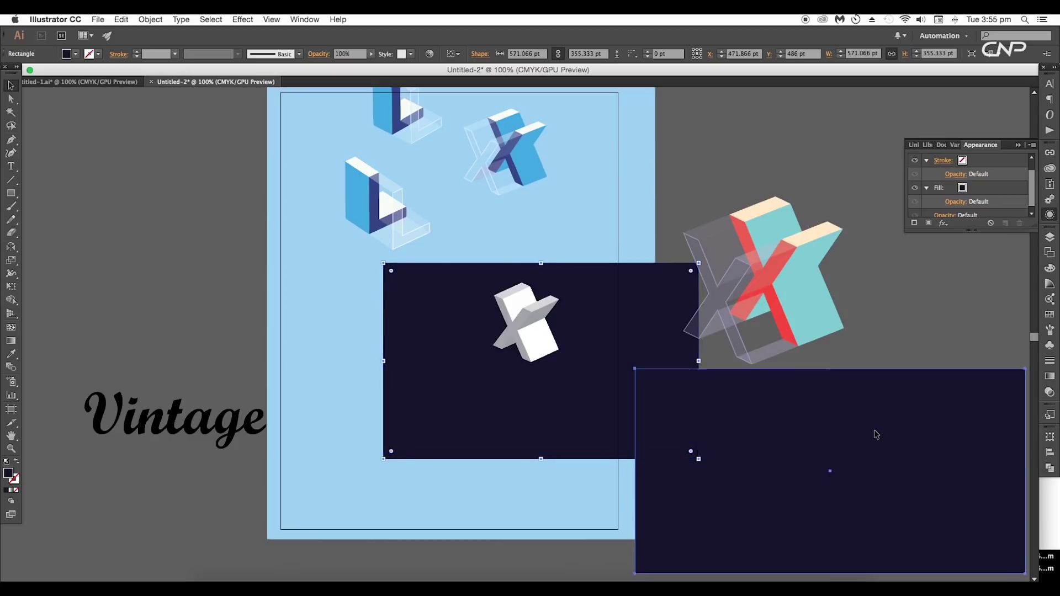
{"action": "key", "text": "Delete"}
Step: Fill the white X's large lower side face with the teal sampled from the red-and-teal X (#7eced0)
{"action": "key", "text": "super+equal"}
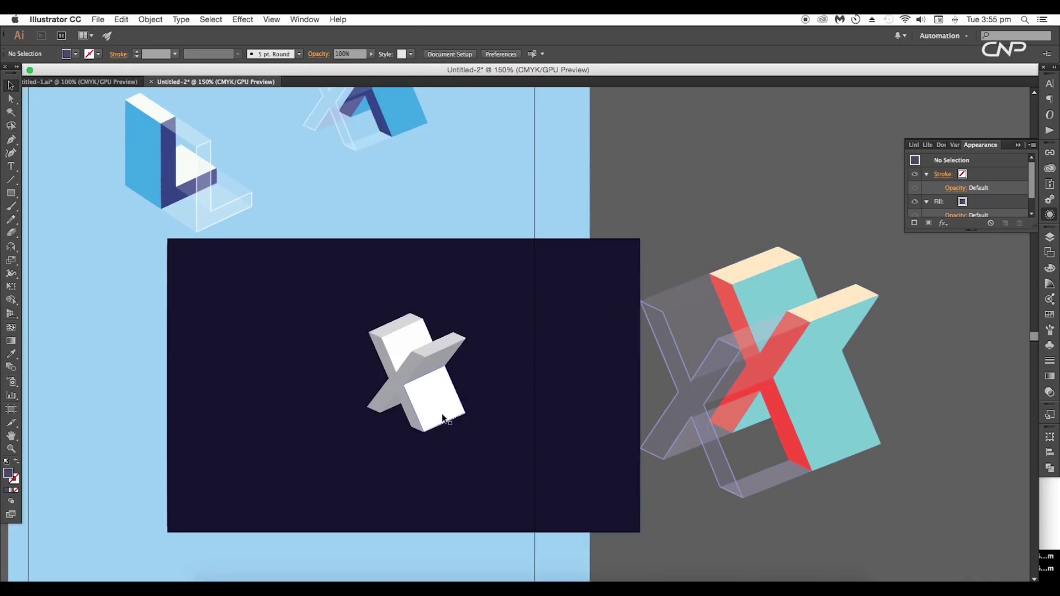
{"action": "left_click", "coordinate": [439, 407]}
{"action": "key", "text": "i"}
{"action": "left_click", "coordinate": [822, 384]}
{"action": "left_click_drag", "start_coordinate": [427, 373], "coordinate": [497, 373]}
{"action": "key", "text": "v"}
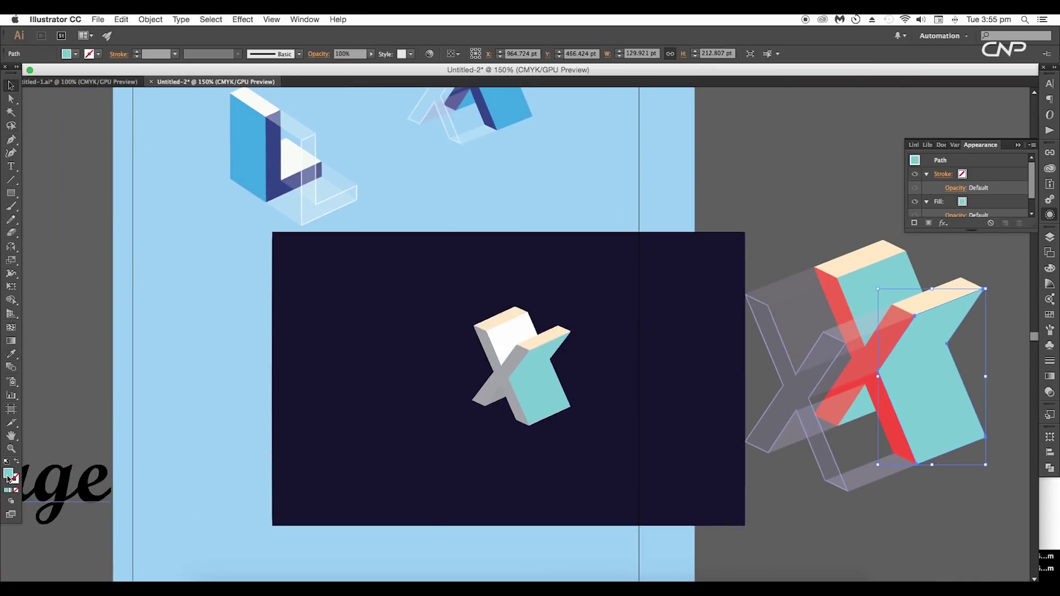
{"action": "double_click", "coordinate": [8, 473]}
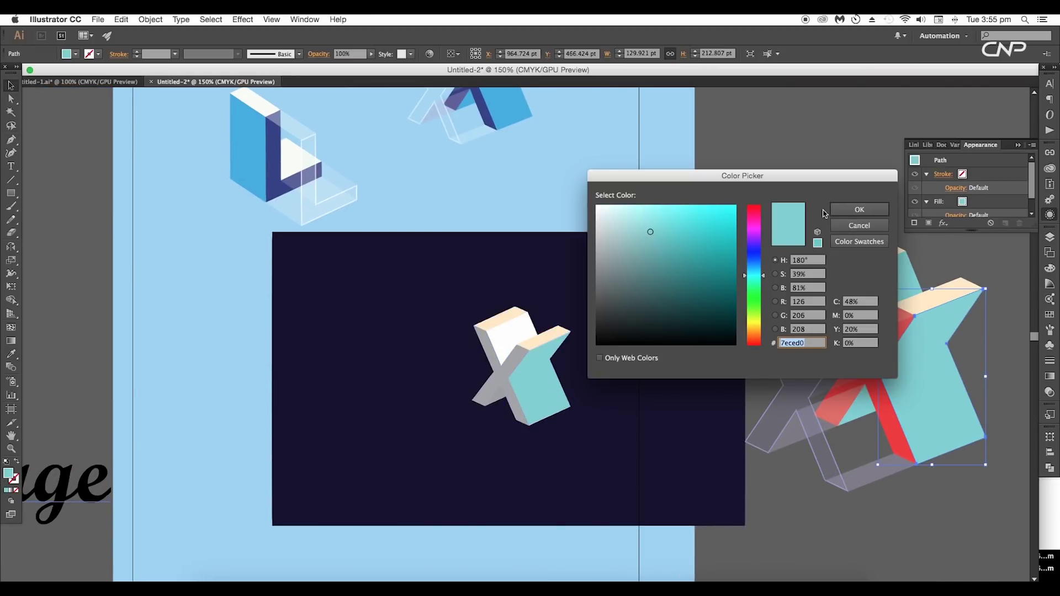
{"action": "left_click", "coordinate": [854, 210]}
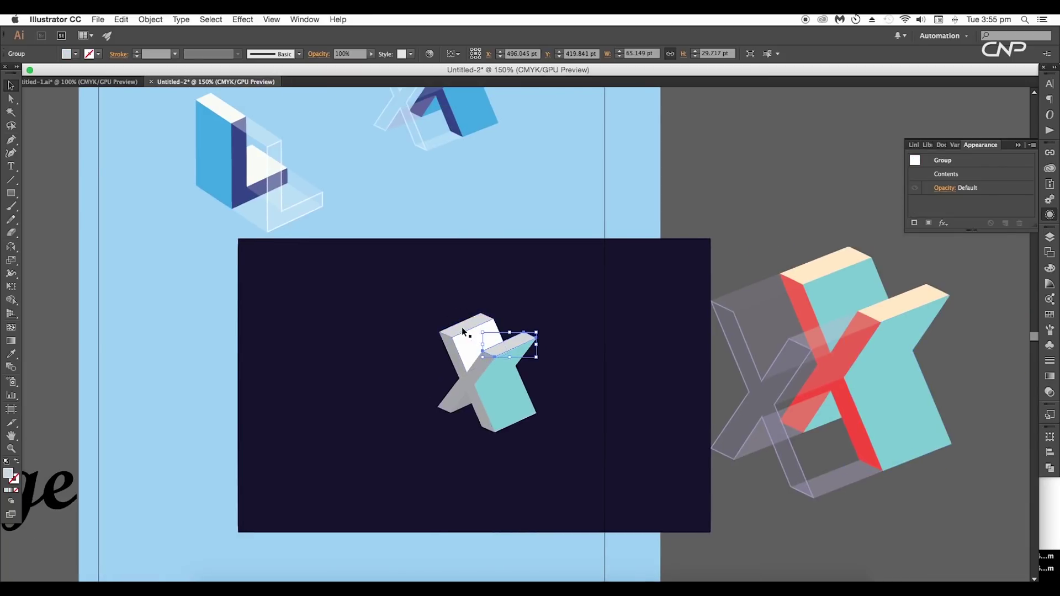
Step: Fill the X's two top faces with the cream color sampled from the red-and-teal X (#fce7c4)
{"action": "left_click", "coordinate": [461, 330], "text": "shift"}
{"action": "key", "text": "i"}
{"action": "left_click", "coordinate": [817, 271]}
{"action": "left_click_drag", "start_coordinate": [544, 417], "coordinate": [583, 416]}
{"action": "key", "text": "v"}
{"action": "double_click", "coordinate": [8, 475]}
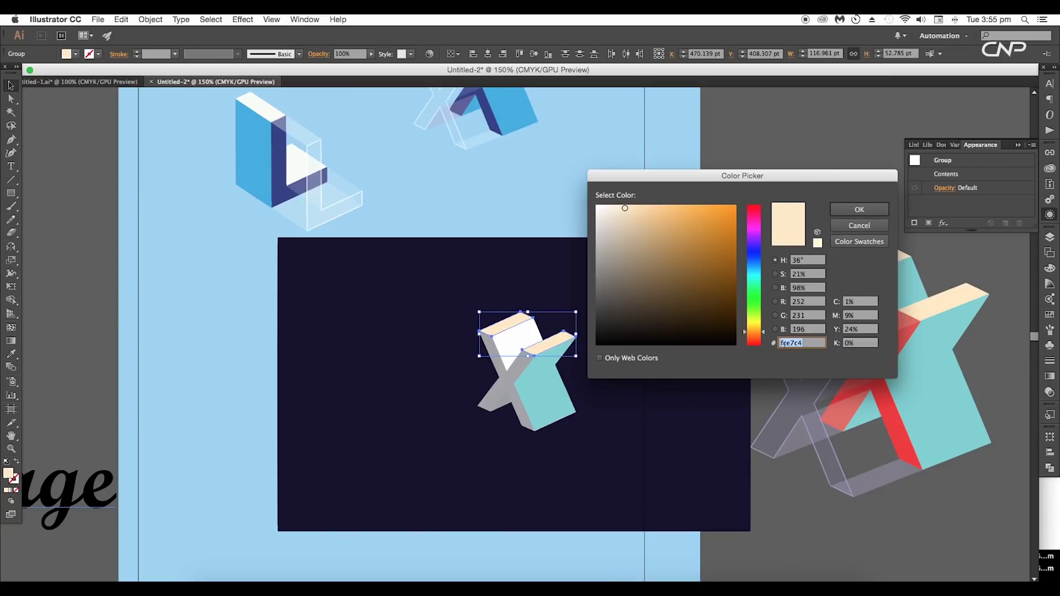
{"action": "left_click", "coordinate": [861, 212]}
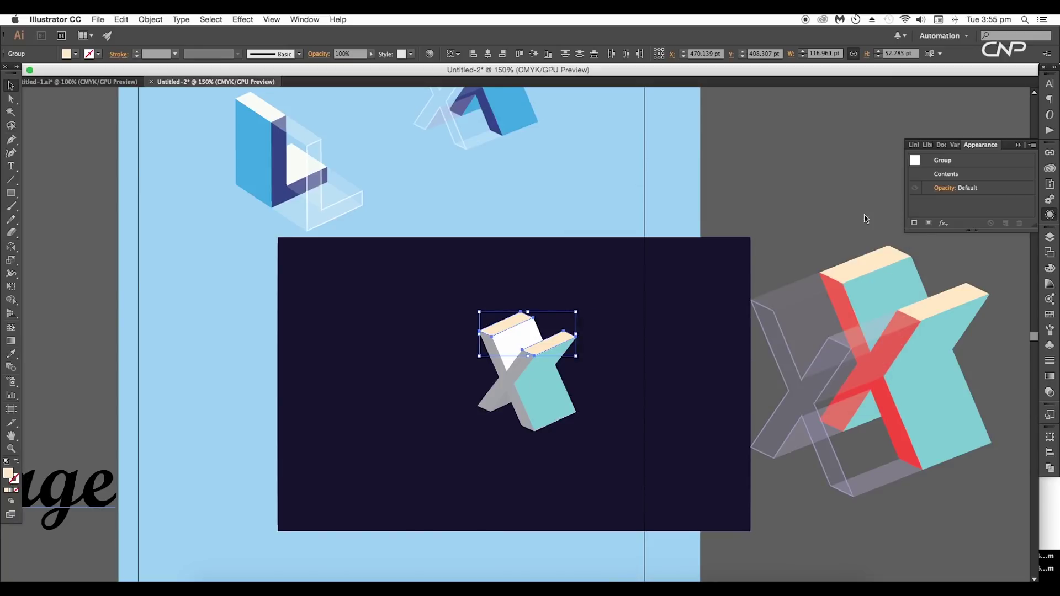
Step: Fill the X's remaining white upper and lower side faces with the same teal
{"action": "left_click_drag", "start_coordinate": [898, 345], "coordinate": [893, 339]}
{"action": "left_click", "coordinate": [900, 348]}
{"action": "scroll", "coordinate": [552, 353], "scroll_direction": "left", "scroll_amount": 3}
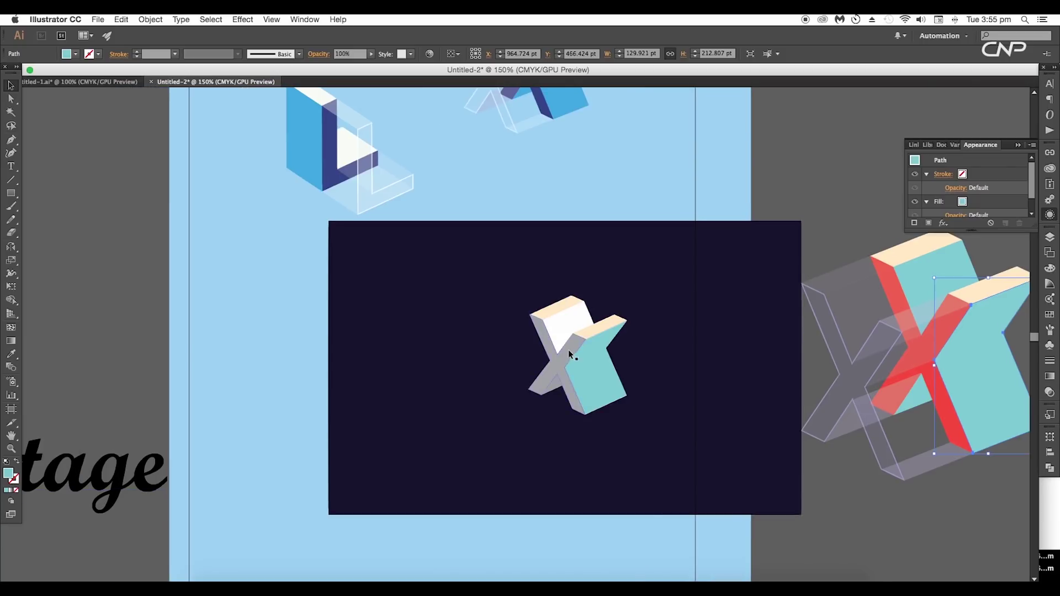
{"action": "left_click", "coordinate": [569, 353]}
{"action": "left_click", "coordinate": [552, 385], "text": "shift"}
{"action": "key", "text": "i"}
{"action": "left_click", "coordinate": [596, 374]}
{"action": "left_click_drag", "start_coordinate": [589, 383], "coordinate": [626, 399]}
{"action": "key", "text": "v"}
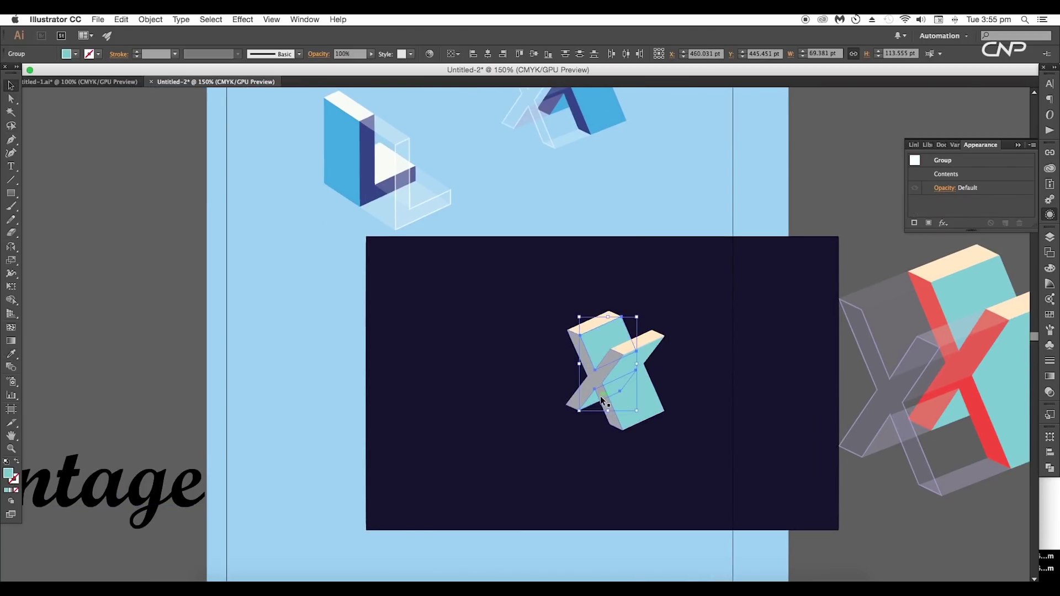
Step: Fill the X's grey front face with the red sampled from the red-and-teal X
{"action": "left_click", "coordinate": [604, 398]}
{"action": "key", "text": "i"}
{"action": "left_click", "coordinate": [971, 391]}
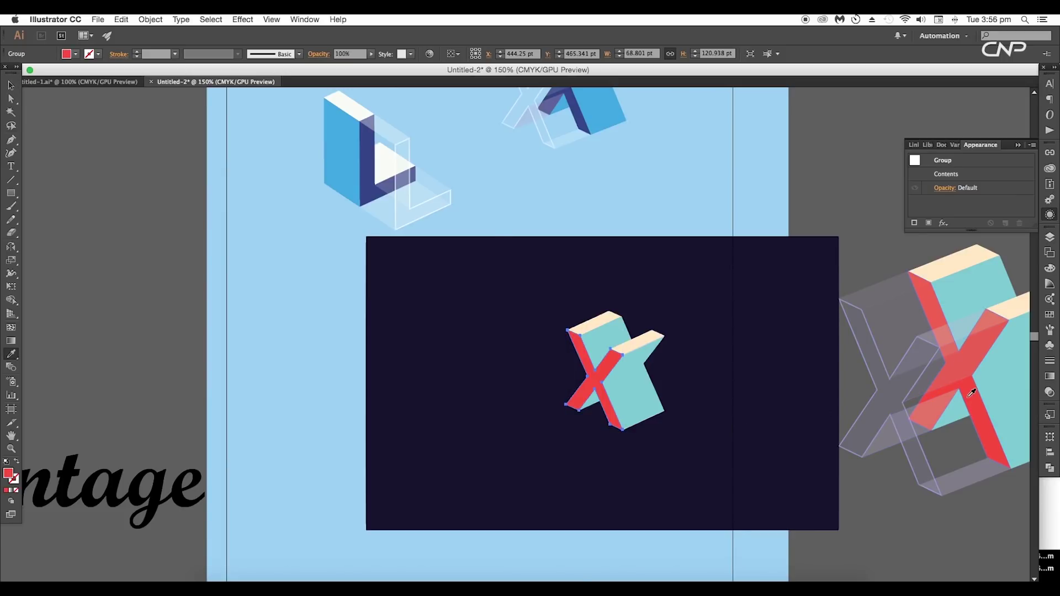
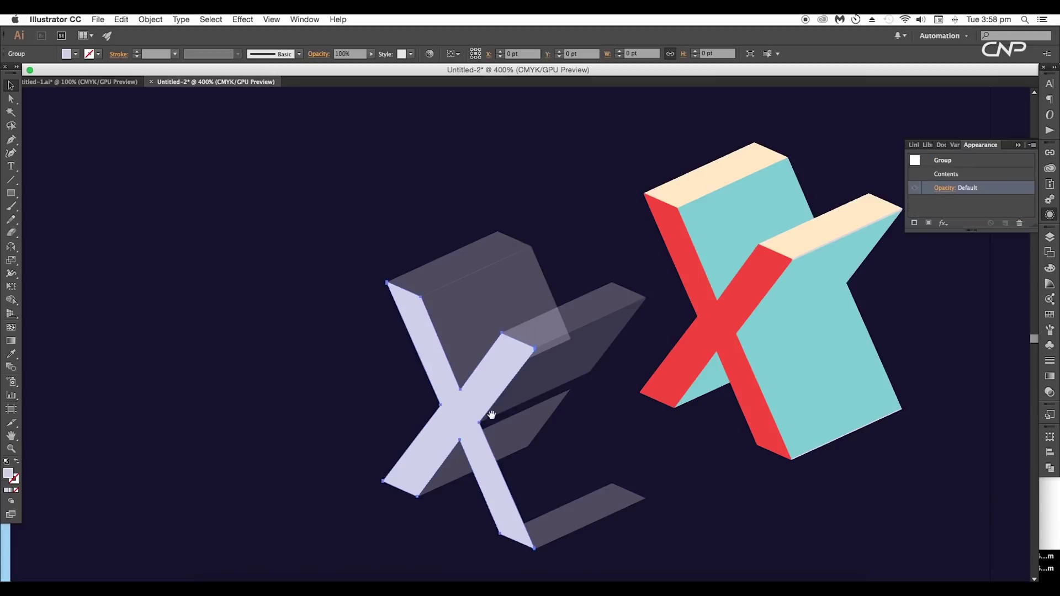
Step: Add a white 1 pt stroke aligned to the inside of the lavender X's front face
{"action": "left_click", "coordinate": [101, 55]}
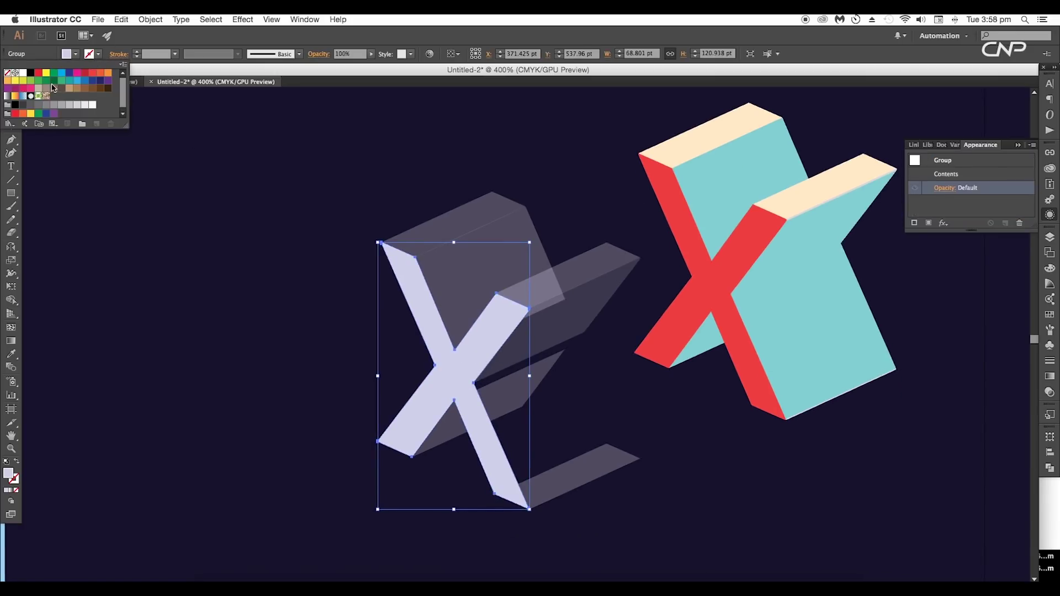
{"action": "left_click", "coordinate": [23, 73]}
{"action": "left_click", "coordinate": [110, 54]}
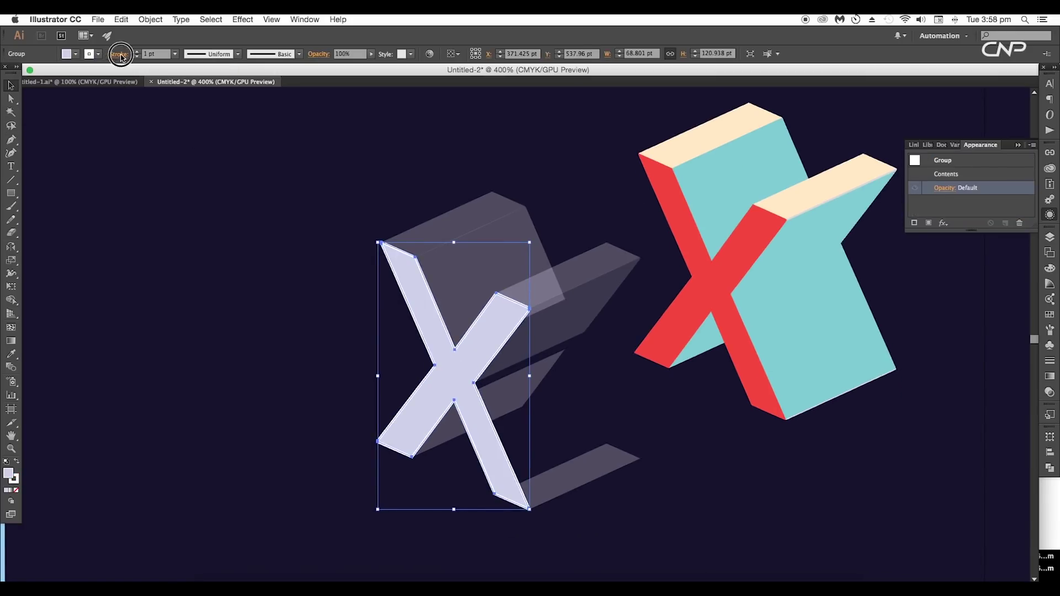
{"action": "left_click", "coordinate": [118, 54]}
{"action": "left_click", "coordinate": [61, 114]}
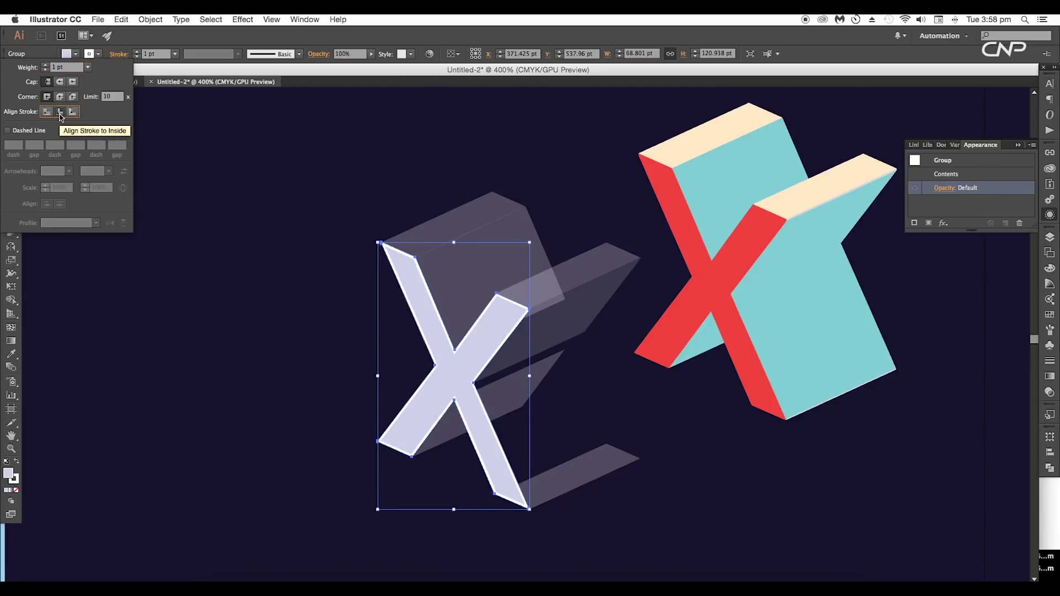
{"action": "left_click", "coordinate": [11, 85]}
{"action": "scroll", "coordinate": [26, 102], "scroll_direction": "down", "scroll_amount": 3}
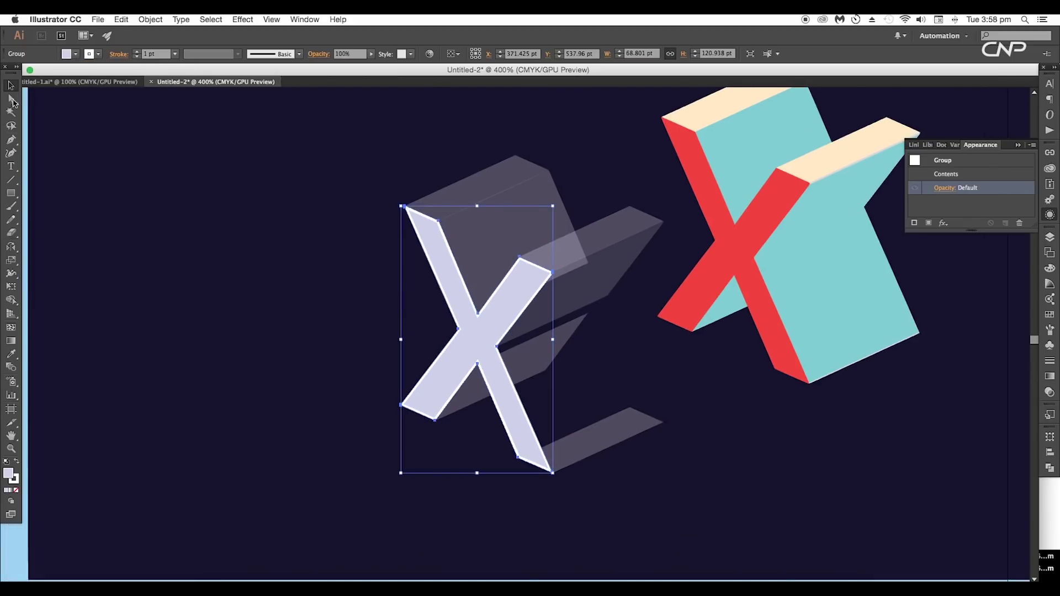
Step: Set only the fill opacity of the lavender X's front face to 25%
{"action": "scroll", "coordinate": [333, 322], "scroll_direction": "right", "scroll_amount": 3}
{"action": "scroll", "coordinate": [334, 321], "scroll_direction": "up", "scroll_amount": 1}
{"action": "double_click", "coordinate": [944, 176]}
{"action": "scroll", "coordinate": [954, 204], "scroll_direction": "down", "scroll_amount": 2}
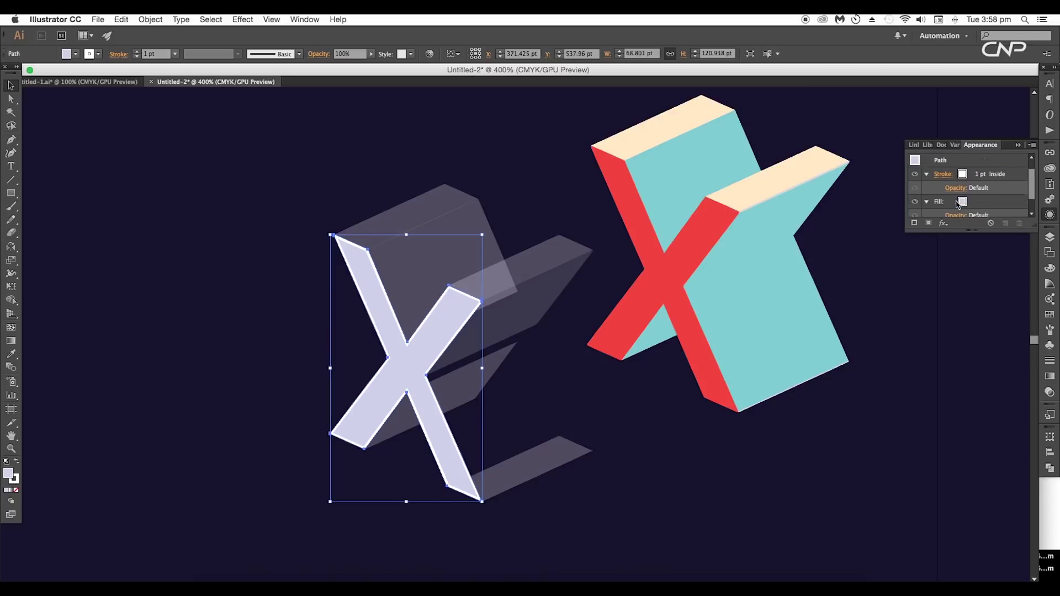
{"action": "left_click", "coordinate": [959, 204]}
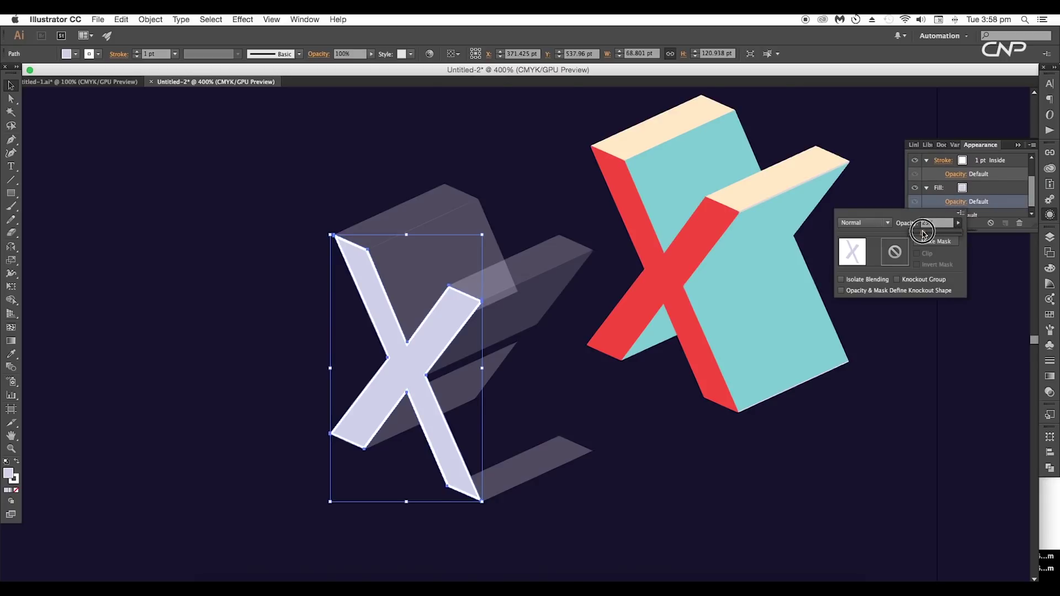
{"action": "left_click", "coordinate": [923, 232]}
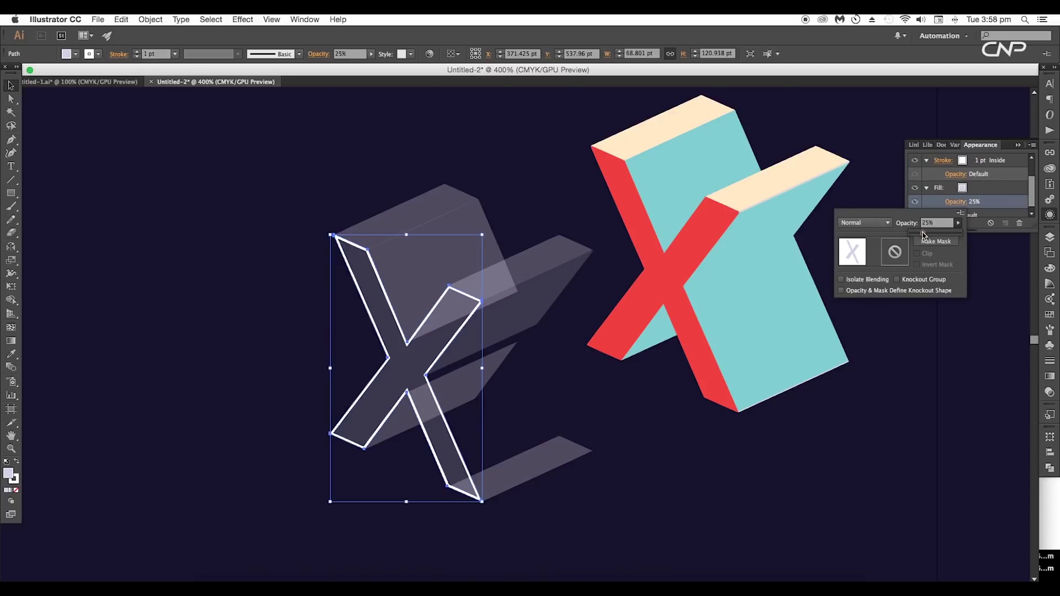
Step: Set the opacity of the transparent X's white stroke to 72%
{"action": "left_click", "coordinate": [963, 175]}
{"action": "left_click", "coordinate": [962, 177]}
{"action": "left_click_drag", "start_coordinate": [940, 208], "coordinate": [946, 209]}
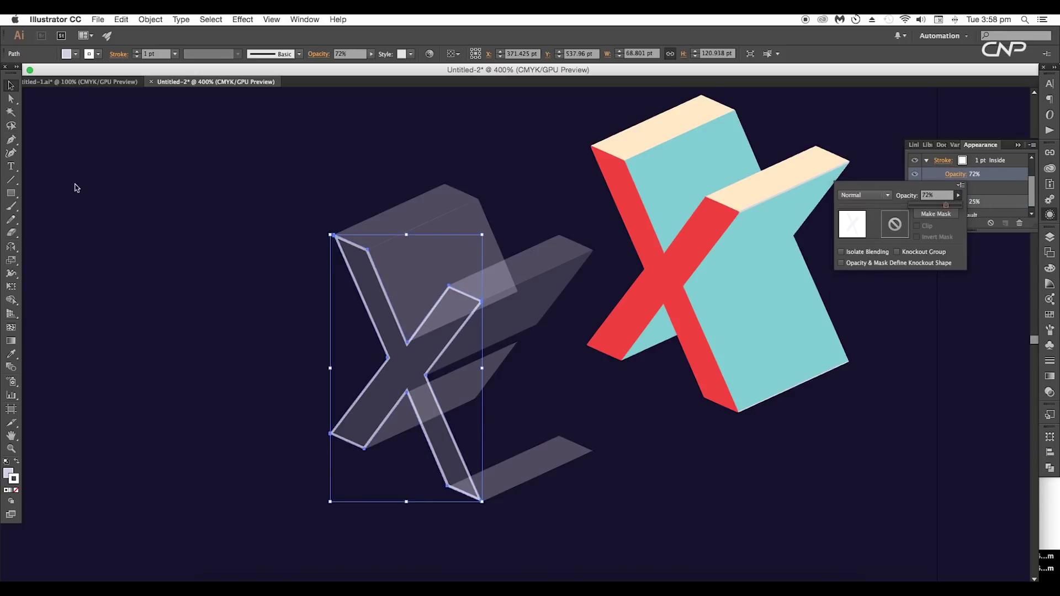
{"action": "left_click", "coordinate": [10, 85]}
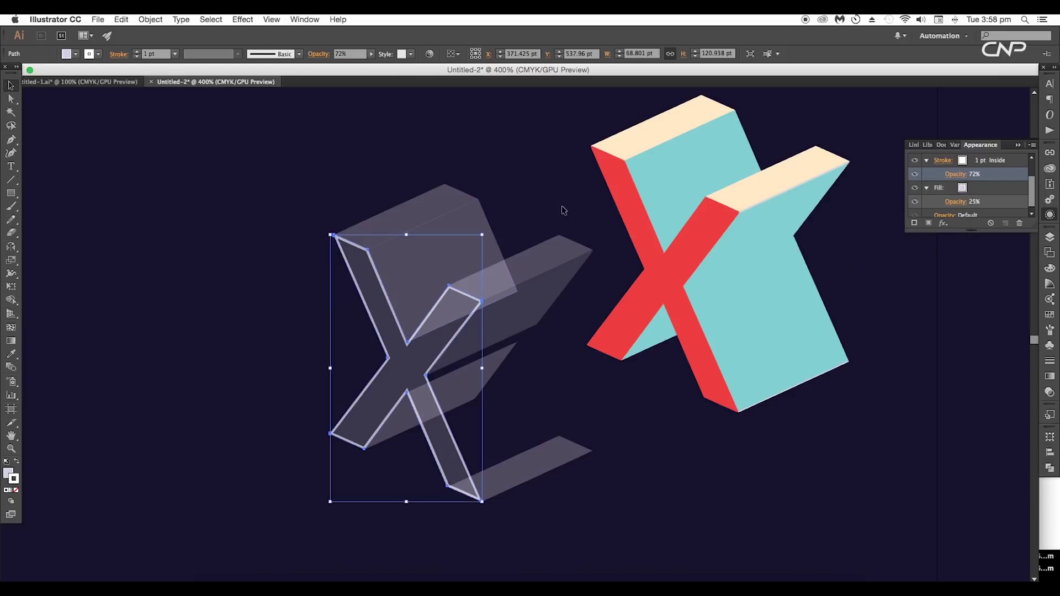
Step: Move the whole transparent X extrusion onto the solid X so its rear corners meet the red front face's corners
{"action": "left_click", "coordinate": [563, 210]}
{"action": "scroll", "coordinate": [601, 317], "scroll_direction": "down", "scroll_amount": 2}
{"action": "left_click_drag", "start_coordinate": [609, 351], "coordinate": [580, 404]}
{"action": "left_click_drag", "start_coordinate": [394, 277], "coordinate": [540, 495]}
{"action": "left_click_drag", "start_coordinate": [559, 423], "coordinate": [490, 502]}
{"action": "scroll", "coordinate": [500, 436], "scroll_direction": "up", "scroll_amount": 2}
{"action": "left_click_drag", "start_coordinate": [500, 399], "coordinate": [648, 360]}
{"action": "left_click_drag", "start_coordinate": [648, 362], "coordinate": [648, 414]}
{"action": "scroll", "coordinate": [647, 414], "scroll_direction": "up", "scroll_amount": 2}
{"action": "scroll", "coordinate": [644, 412], "scroll_direction": "down", "scroll_amount": 3}
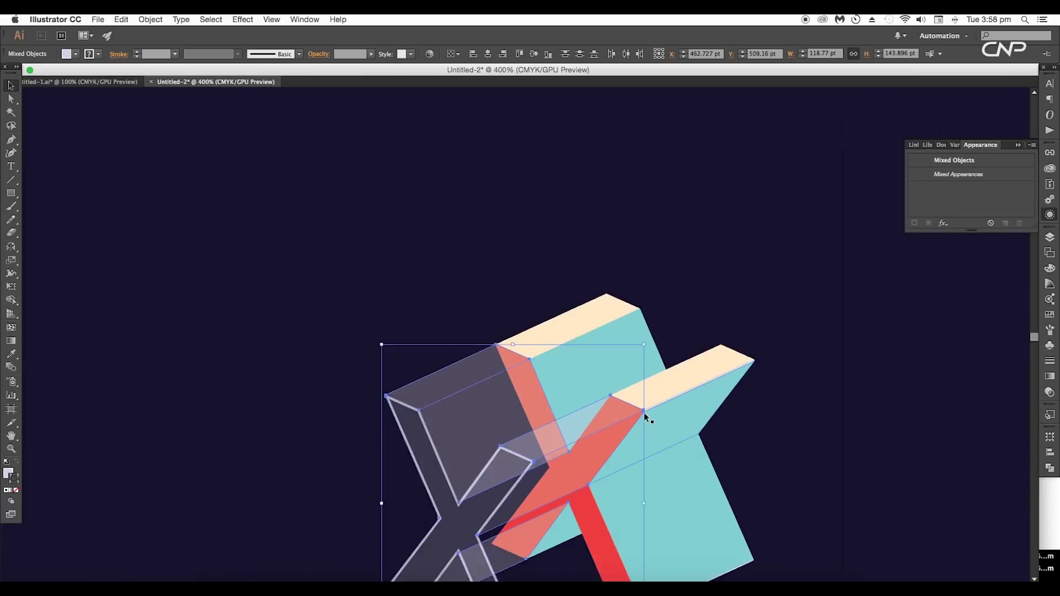
{"action": "left_click", "coordinate": [781, 456]}
{"action": "left_click_drag", "start_coordinate": [781, 456], "coordinate": [693, 438]}
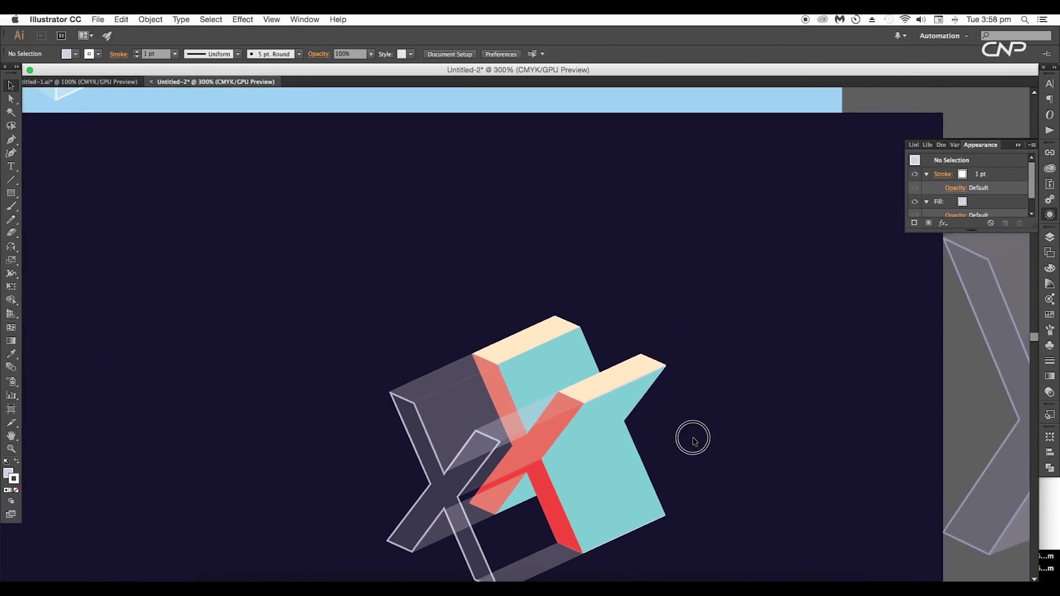
Step: Slightly lower the opacity of the transparent extrusion's large upper side face
{"action": "left_click", "coordinate": [402, 309]}
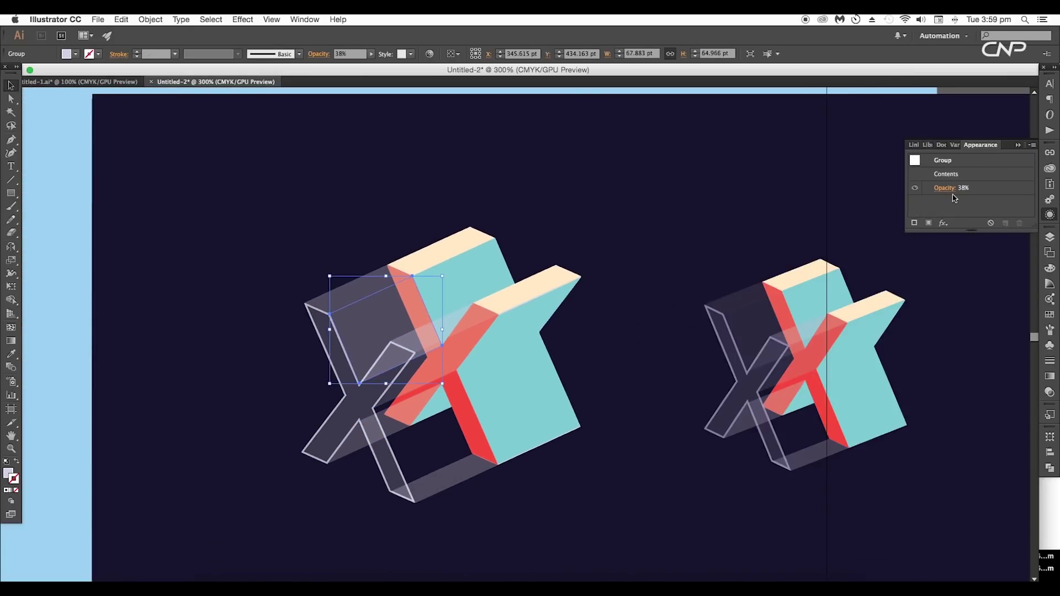
{"action": "left_click", "coordinate": [950, 188]}
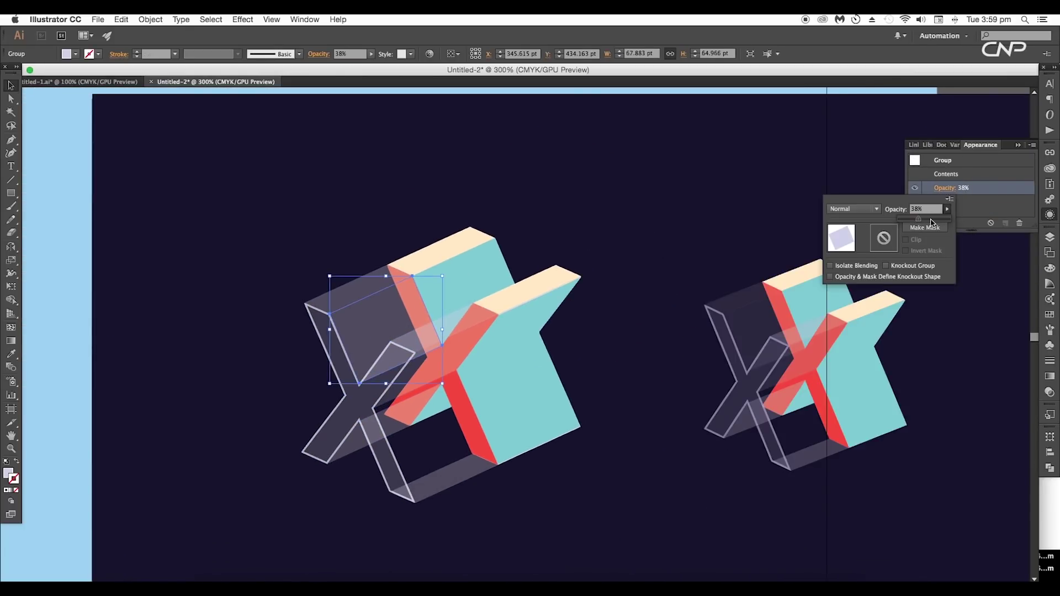
{"action": "left_click_drag", "start_coordinate": [915, 221], "coordinate": [910, 220]}
Step: Slightly raise the opacity of the transparent extrusion's two top faces
{"action": "left_click", "coordinate": [465, 311]}
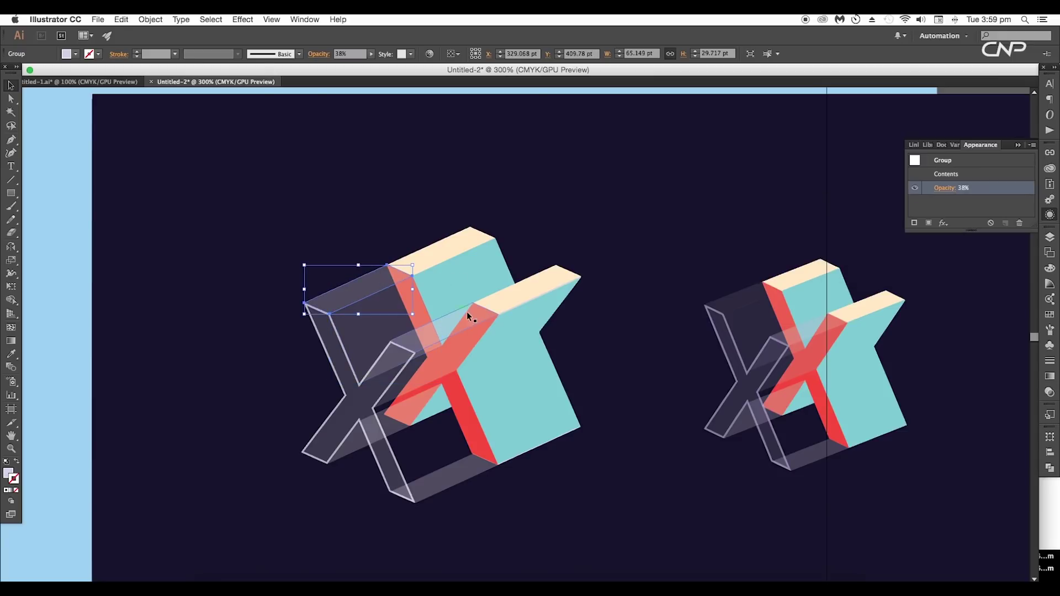
{"action": "left_click", "coordinate": [949, 189]}
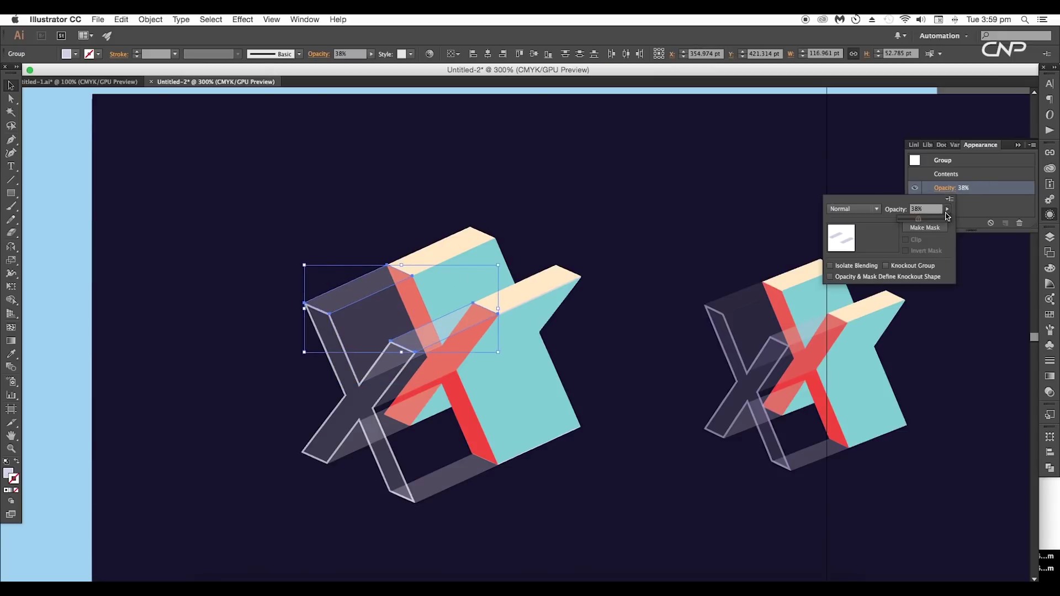
{"action": "left_click_drag", "start_coordinate": [922, 221], "coordinate": [924, 222]}
{"action": "left_click", "coordinate": [685, 261]}
{"action": "left_click", "coordinate": [670, 225]}
{"action": "left_click", "coordinate": [647, 297]}
{"action": "left_click_drag", "start_coordinate": [636, 418], "coordinate": [673, 363]}
Step: Slightly raise the opacity of the transparent extrusion's bottom face
{"action": "left_click", "coordinate": [470, 430]}
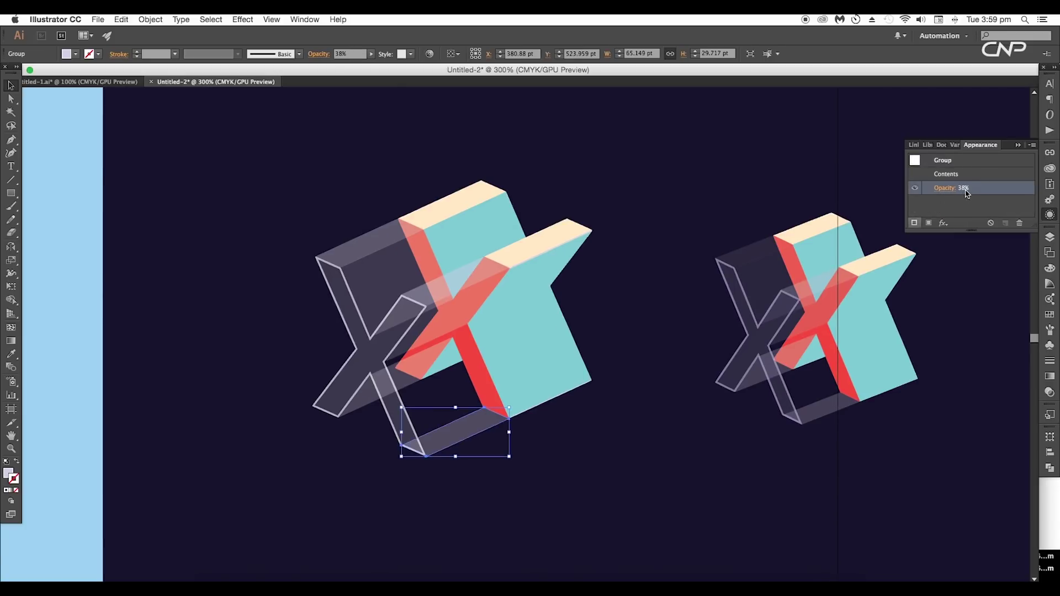
{"action": "left_click", "coordinate": [948, 188]}
{"action": "left_click_drag", "start_coordinate": [921, 220], "coordinate": [923, 220]}
{"action": "left_click", "coordinate": [646, 272]}
{"action": "left_click_drag", "start_coordinate": [639, 310], "coordinate": [652, 314]}
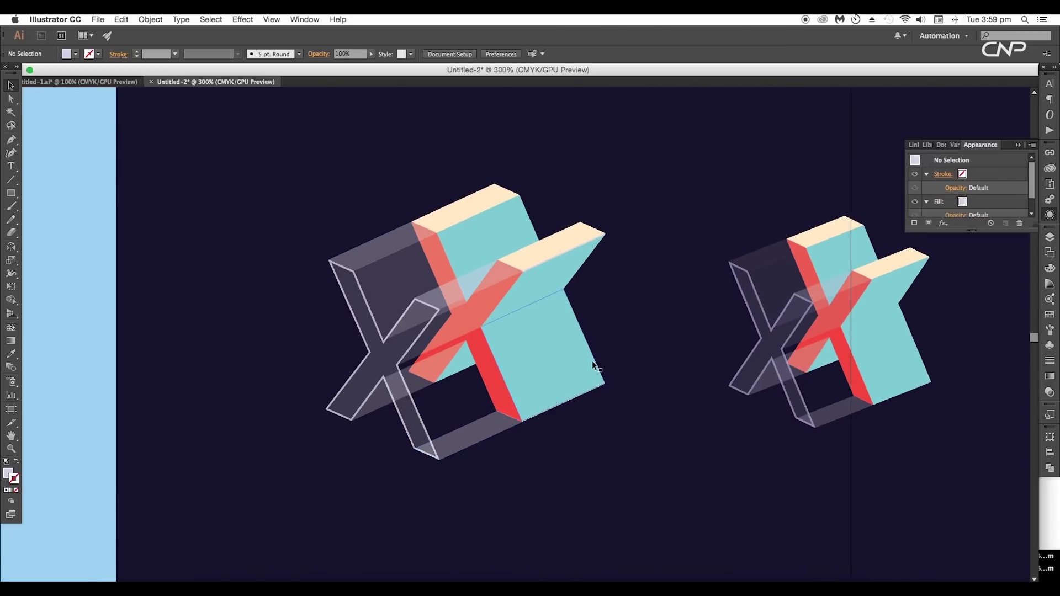
Step: Set the stroke opacity of the transparent X's front outline to 56%
{"action": "left_click", "coordinate": [381, 355]}
{"action": "left_click", "coordinate": [956, 202]}
{"action": "left_click", "coordinate": [948, 223]}
{"action": "left_click_drag", "start_coordinate": [938, 232], "coordinate": [933, 232]}
{"action": "left_click", "coordinate": [970, 202]}
{"action": "scroll", "coordinate": [958, 206], "scroll_direction": "down", "scroll_amount": 3}
Step: Lower the fill opacity of the transparent X's front face
{"action": "left_click", "coordinate": [959, 204]}
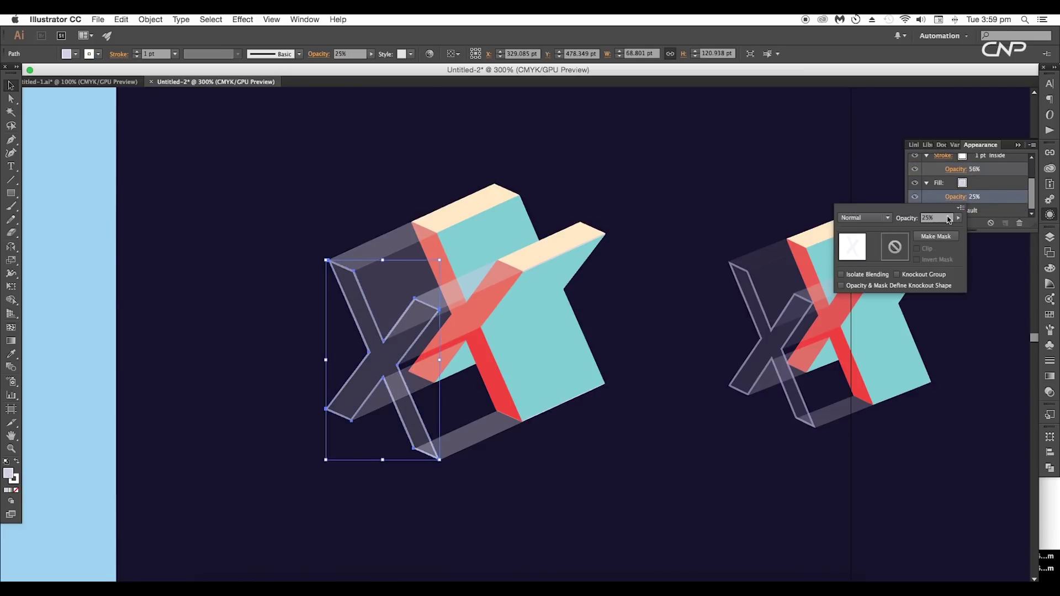
{"action": "left_click", "coordinate": [958, 218]}
{"action": "left_click_drag", "start_coordinate": [933, 228], "coordinate": [919, 228]}
{"action": "left_click", "coordinate": [11, 87]}
{"action": "left_click", "coordinate": [362, 158]}
Step: Trim the light blue and navy rectangles to the artboard's width and arrange the letters on them, with the word Vintage below
{"action": "scroll", "coordinate": [446, 229], "scroll_direction": "down", "scroll_amount": 3}
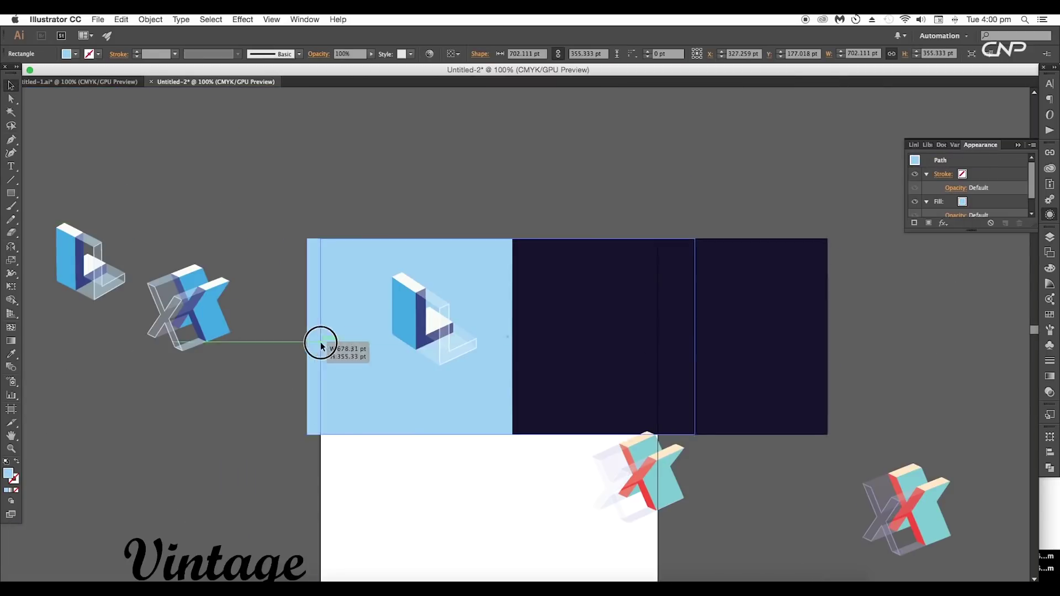
{"action": "left_click_drag", "start_coordinate": [678, 469], "coordinate": [648, 239]}
{"action": "left_click", "coordinate": [523, 333]}
{"action": "left_click_drag", "start_coordinate": [577, 360], "coordinate": [605, 373]}
{"action": "scroll", "coordinate": [566, 243], "scroll_direction": "up", "scroll_amount": 4}
{"action": "left_click_drag", "start_coordinate": [566, 243], "coordinate": [573, 350]}
{"action": "scroll", "coordinate": [579, 358], "scroll_direction": "down", "scroll_amount": 3}
{"action": "left_click_drag", "start_coordinate": [596, 517], "coordinate": [599, 251]}
{"action": "left_click_drag", "start_coordinate": [457, 318], "coordinate": [500, 320]}
{"action": "left_click_drag", "start_coordinate": [202, 446], "coordinate": [624, 433]}
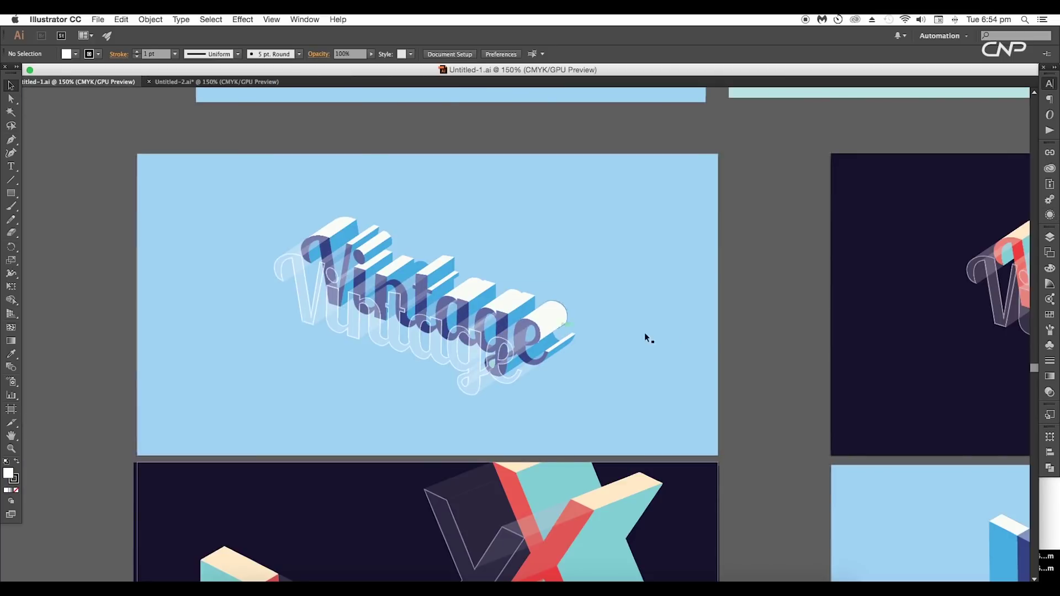
Step: Switch to Untitled-2.ai and change the font of the word Vintage to Lobster 13 Regular
{"action": "scroll", "coordinate": [689, 331], "scroll_direction": "right", "scroll_amount": 10}
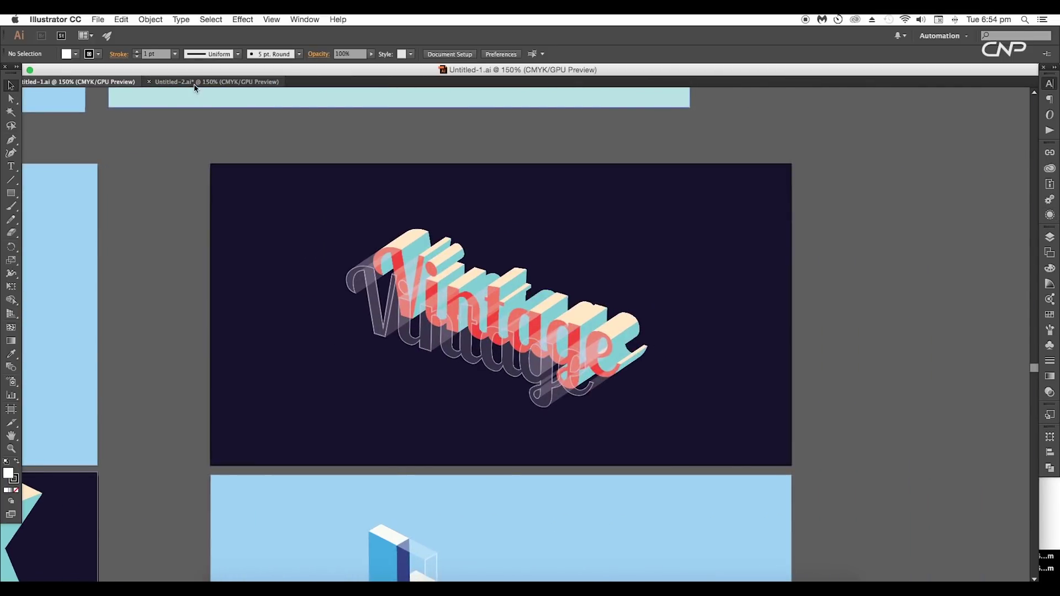
{"action": "left_click", "coordinate": [194, 84]}
{"action": "left_click_drag", "start_coordinate": [484, 340], "coordinate": [457, 298]}
{"action": "left_click", "coordinate": [412, 54]}
{"action": "key", "text": "Up"}
{"action": "key", "text": "Up"}
{"action": "key", "text": "Up"}
{"action": "key", "text": "Up"}
{"action": "key", "text": "Up"}
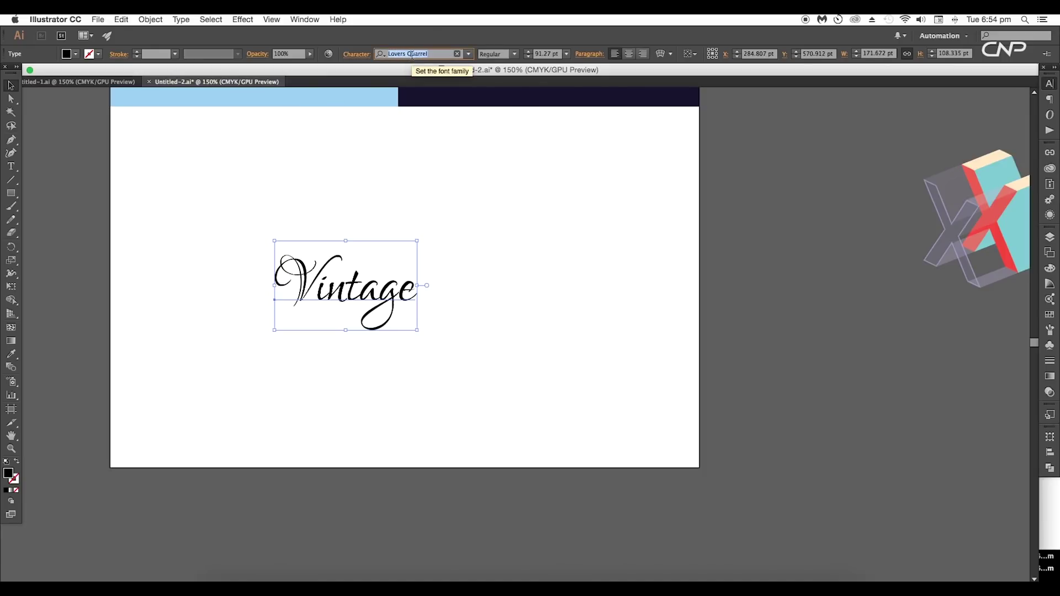
{"action": "key", "text": "Up"}
{"action": "key", "text": "Up"}
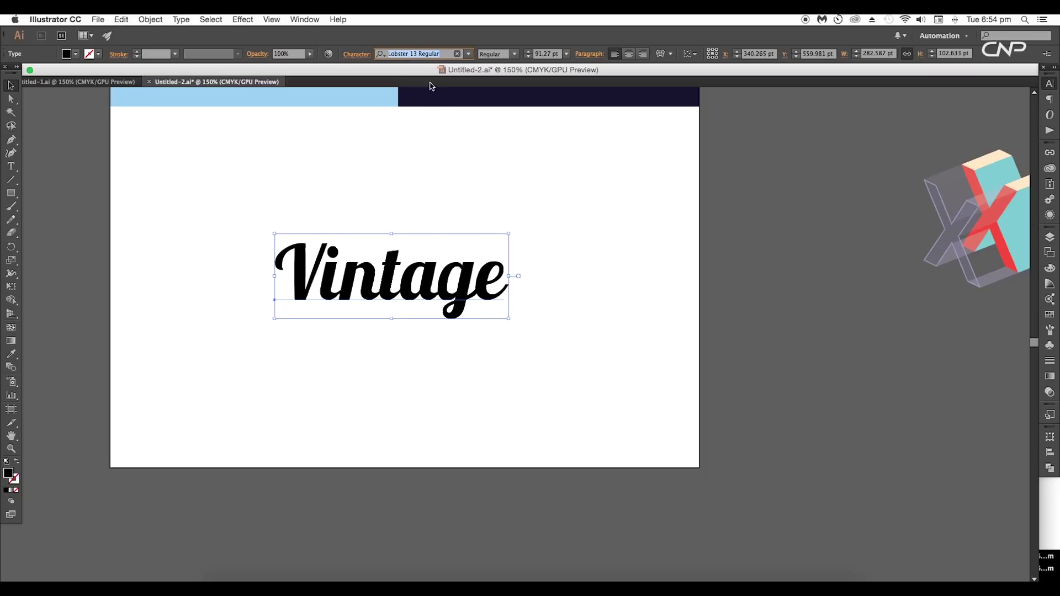
Step: Reposition the word Vintage and start a previewed 3D Extrude & Bevel effect on it
{"action": "left_click", "coordinate": [451, 155]}
{"action": "scroll", "coordinate": [450, 325], "scroll_direction": "up", "scroll_amount": 1}
{"action": "left_click_drag", "start_coordinate": [450, 324], "coordinate": [471, 328]}
{"action": "scroll", "coordinate": [463, 325], "scroll_direction": "right", "scroll_amount": 1}
{"action": "left_click", "coordinate": [1049, 215]}
{"action": "left_click", "coordinate": [943, 223]}
{"action": "mouse_move", "coordinate": [953, 244]}
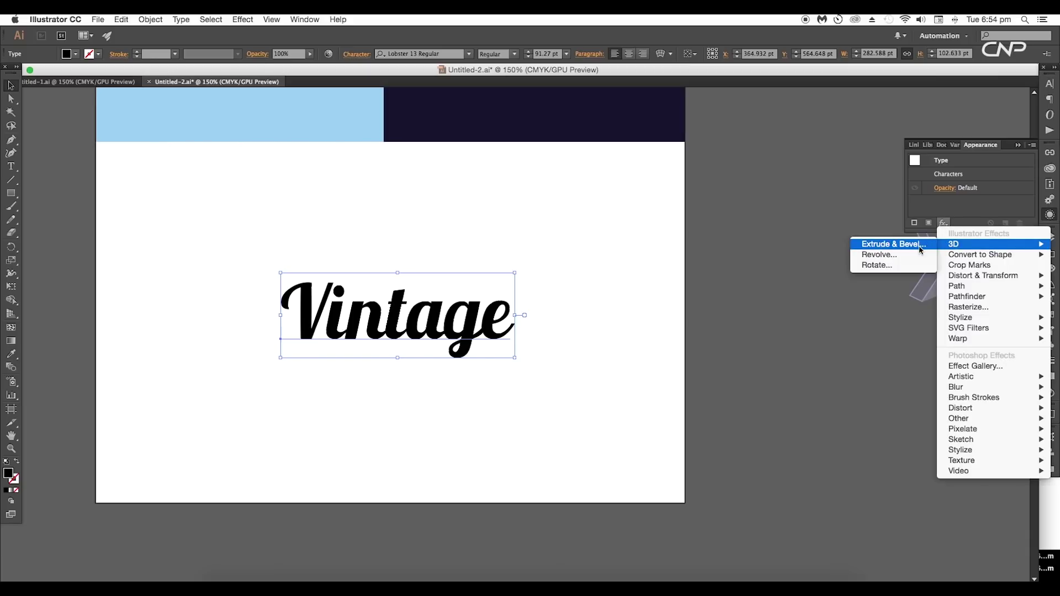
{"action": "left_click", "coordinate": [877, 241]}
{"action": "left_click", "coordinate": [761, 349]}
Step: Rotate the extruded Vintage text to -32°, 38° and -16° about its three axes and apply the effect
{"action": "mouse_move", "coordinate": [789, 204]}
{"action": "left_mouse_down"}
{"action": "mouse_move", "coordinate": [783, 213]}
{"action": "mouse_move", "coordinate": [792, 188]}
{"action": "left_mouse_up"}
{"action": "scroll", "coordinate": [896, 195], "scroll_direction": "up", "scroll_amount": 2}
{"action": "scroll", "coordinate": [896, 219], "scroll_direction": "up", "scroll_amount": 3}
{"action": "scroll", "coordinate": [898, 192], "scroll_direction": "up", "scroll_amount": 2}
{"action": "scroll", "coordinate": [898, 170], "scroll_direction": "down", "scroll_amount": 1}
{"action": "scroll", "coordinate": [898, 195], "scroll_direction": "up", "scroll_amount": 2}
{"action": "key", "text": "Down"}
{"action": "key", "text": "Down"}
{"action": "left_click", "coordinate": [898, 170]}
{"action": "key", "text": "Up"}
{"action": "key", "text": "Up"}
{"action": "key", "text": "Tab"}
{"action": "key", "text": "Tab"}
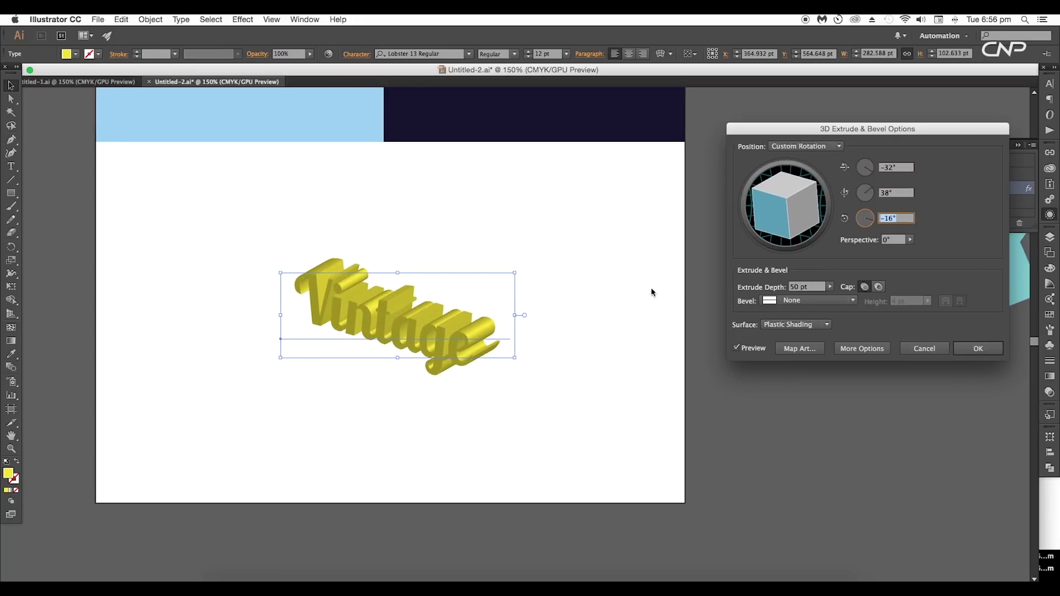
{"action": "left_click", "coordinate": [960, 353]}
{"action": "left_click", "coordinate": [758, 402]}
Step: Expand the appearance of the yellow 3D Vintage text and ungroup the resulting shapes
{"action": "key", "text": "super+minus"}
{"action": "left_click_drag", "start_coordinate": [580, 381], "coordinate": [611, 405]}
{"action": "left_click_drag", "start_coordinate": [610, 362], "coordinate": [602, 383]}
{"action": "left_click", "coordinate": [513, 376]}
{"action": "left_click_drag", "start_coordinate": [535, 341], "coordinate": [571, 331]}
{"action": "key", "text": "super+plus"}
{"action": "left_click", "coordinate": [151, 19]}
{"action": "left_click", "coordinate": [194, 141]}
{"action": "right_click", "coordinate": [450, 364]}
{"action": "left_click", "coordinate": [468, 424]}
{"action": "left_click", "coordinate": [594, 353]}
Step: Unite the gradient-shaded clip group on the letter e's upper outer side into a single flat shape
{"action": "key", "text": "super+plus"}
{"action": "key", "text": "super+plus"}
{"action": "key", "text": "super+plus"}
{"action": "key", "text": "super+plus"}
{"action": "left_click", "coordinate": [438, 339]}
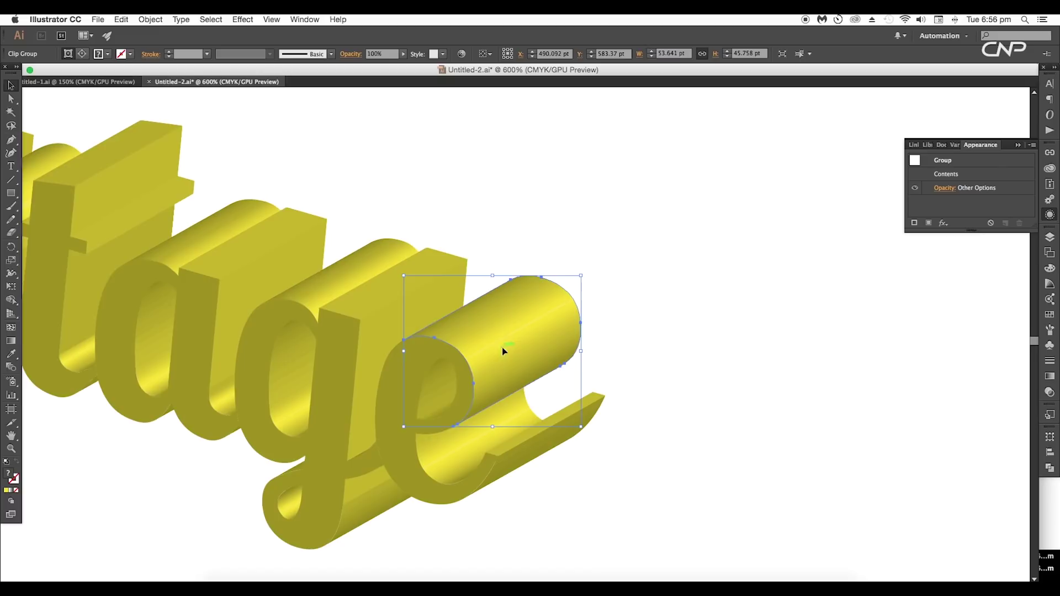
{"action": "left_click", "coordinate": [398, 292]}
{"action": "scroll", "coordinate": [382, 338], "scroll_direction": "down", "scroll_amount": 3}
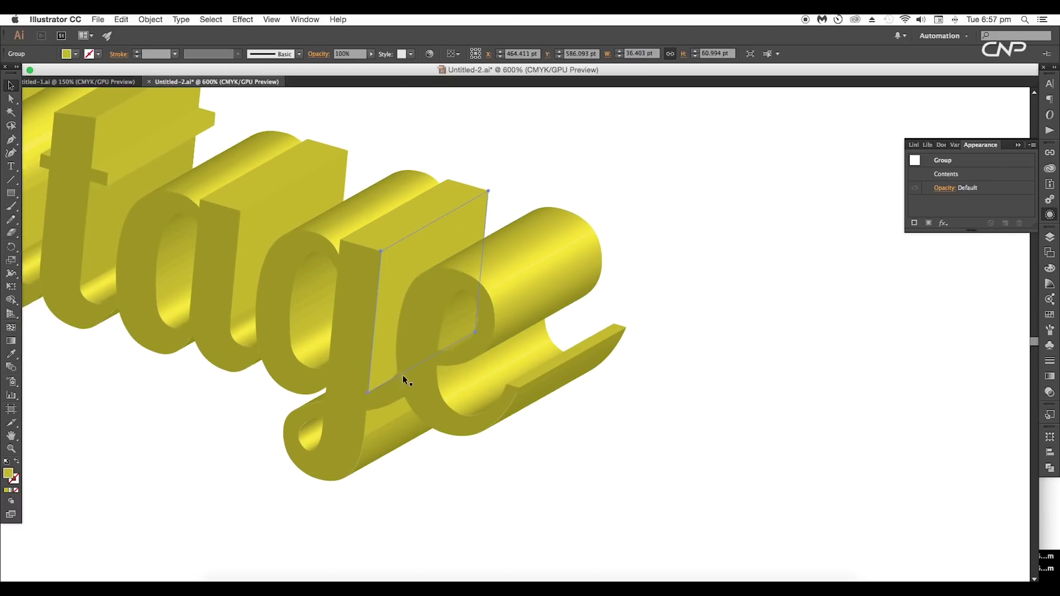
{"action": "left_click", "coordinate": [397, 425]}
{"action": "left_click", "coordinate": [546, 278]}
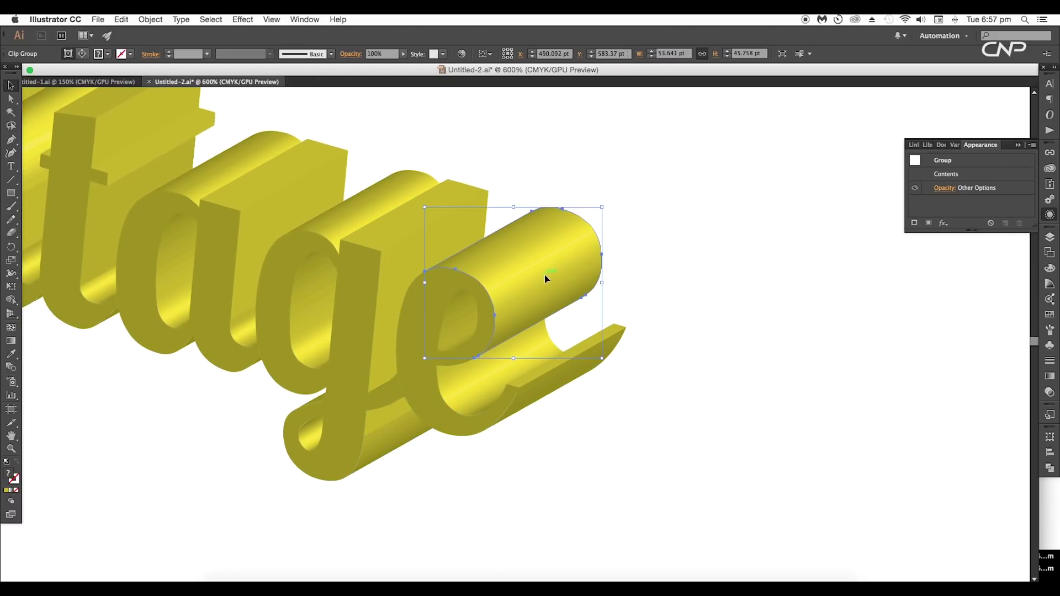
{"action": "left_click", "coordinate": [1048, 468]}
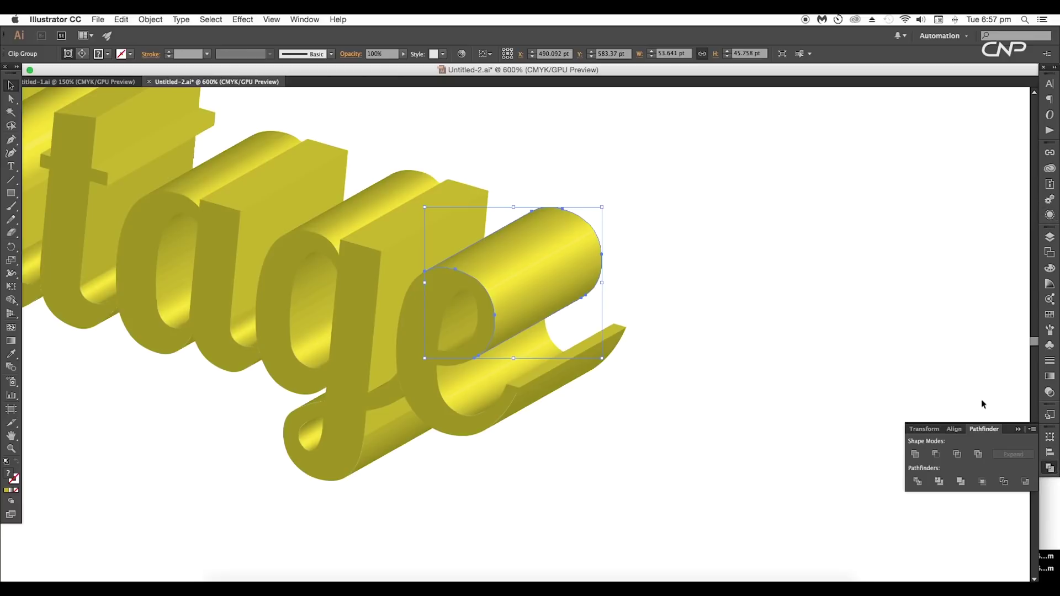
{"action": "left_click", "coordinate": [912, 454]}
Step: Unite the shaded shapes in the letter e's lower curve and beside the g's tail into flat shapes
{"action": "left_click_drag", "start_coordinate": [630, 328], "coordinate": [617, 260]}
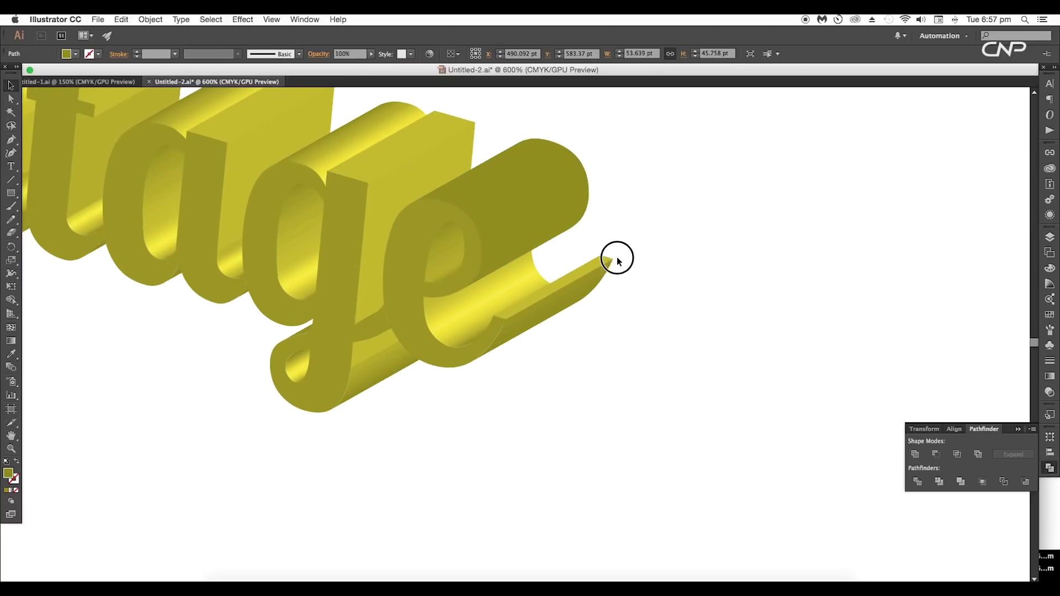
{"action": "left_click", "coordinate": [483, 311]}
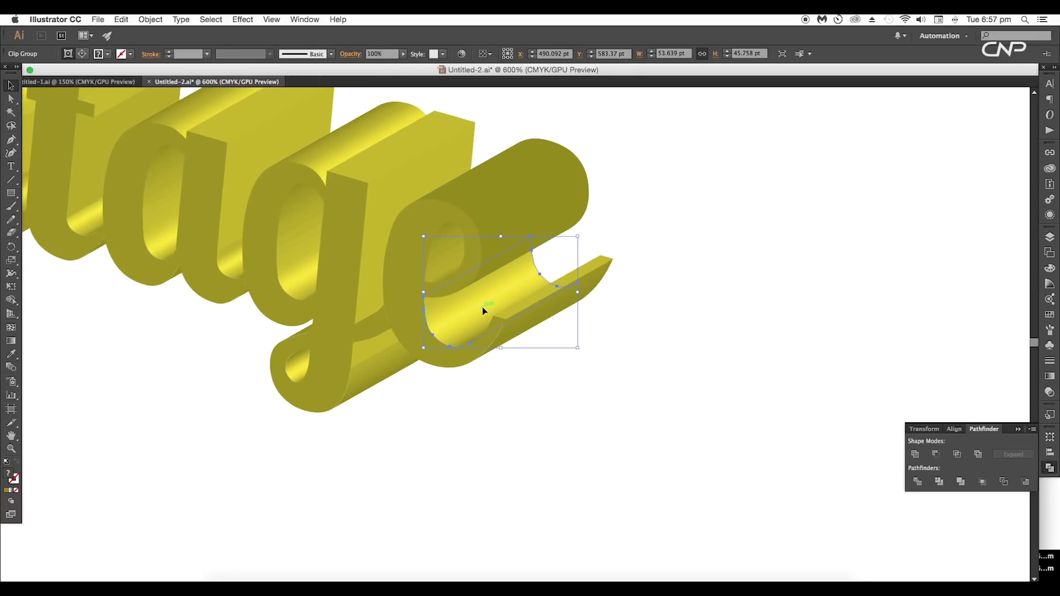
{"action": "left_click", "coordinate": [918, 456]}
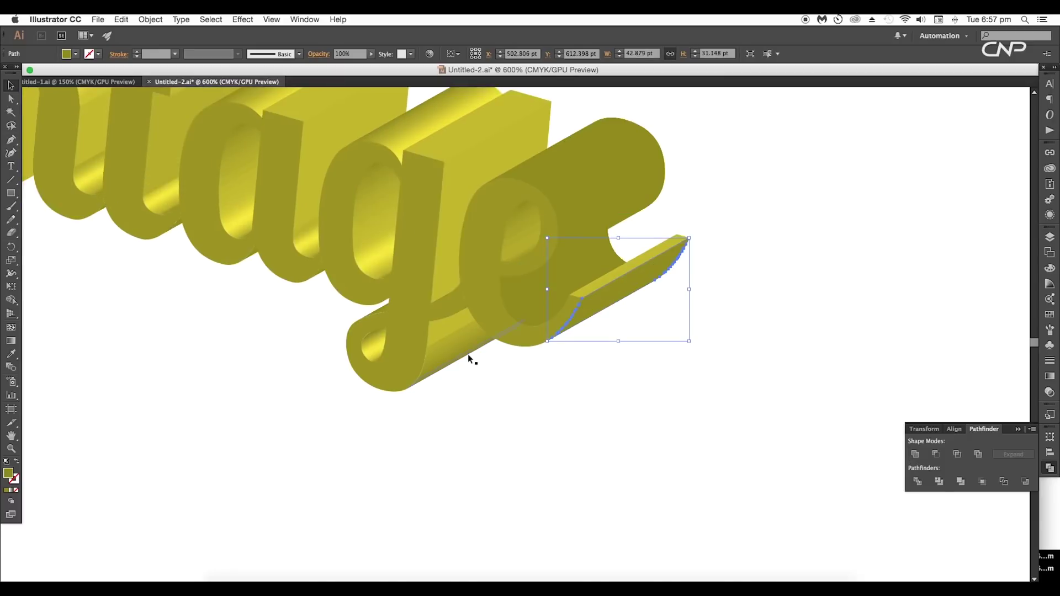
{"action": "left_click", "coordinate": [464, 353]}
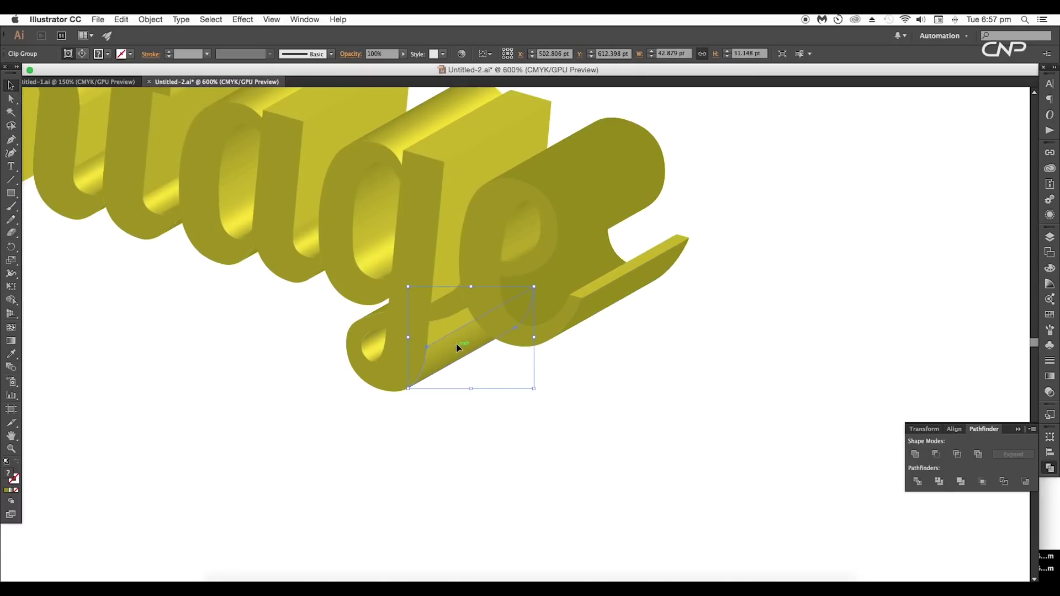
{"action": "left_click", "coordinate": [480, 347]}
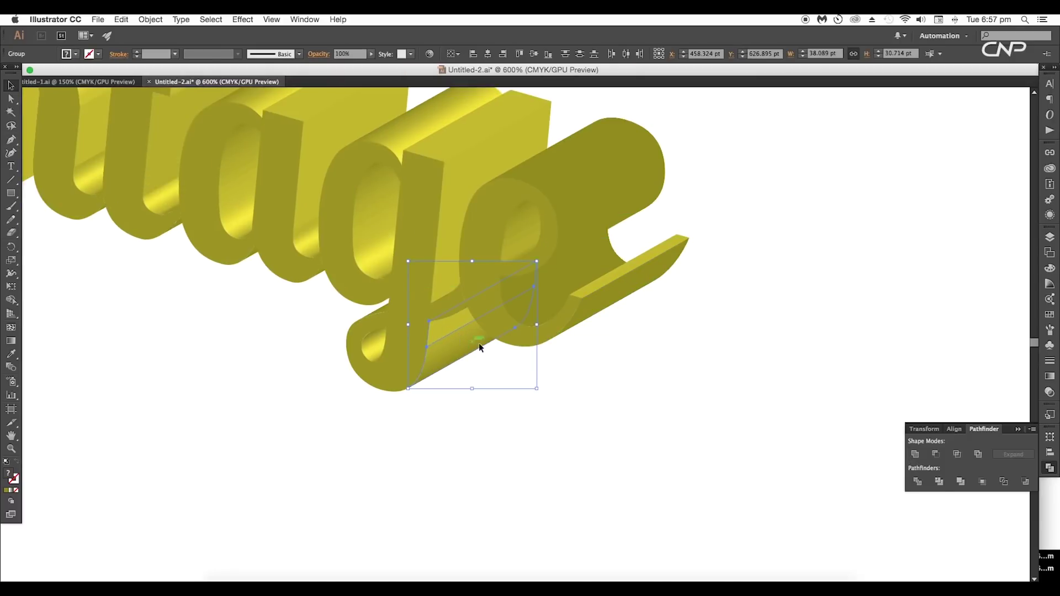
{"action": "left_click", "coordinate": [913, 454]}
Step: Unite the gradient-shaded clip groups inside the letter e's counter into a single flat shape
{"action": "scroll", "coordinate": [574, 314], "scroll_direction": "up", "scroll_amount": 3}
{"action": "left_click", "coordinate": [536, 286]}
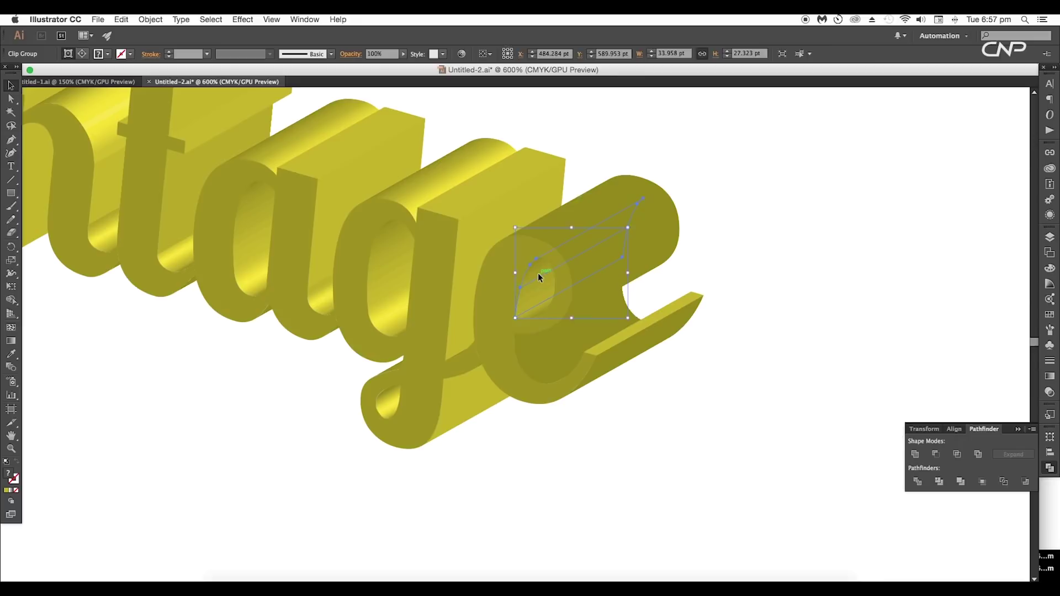
{"action": "left_click", "coordinate": [538, 274], "text": "shift"}
{"action": "left_click", "coordinate": [539, 313], "text": "shift"}
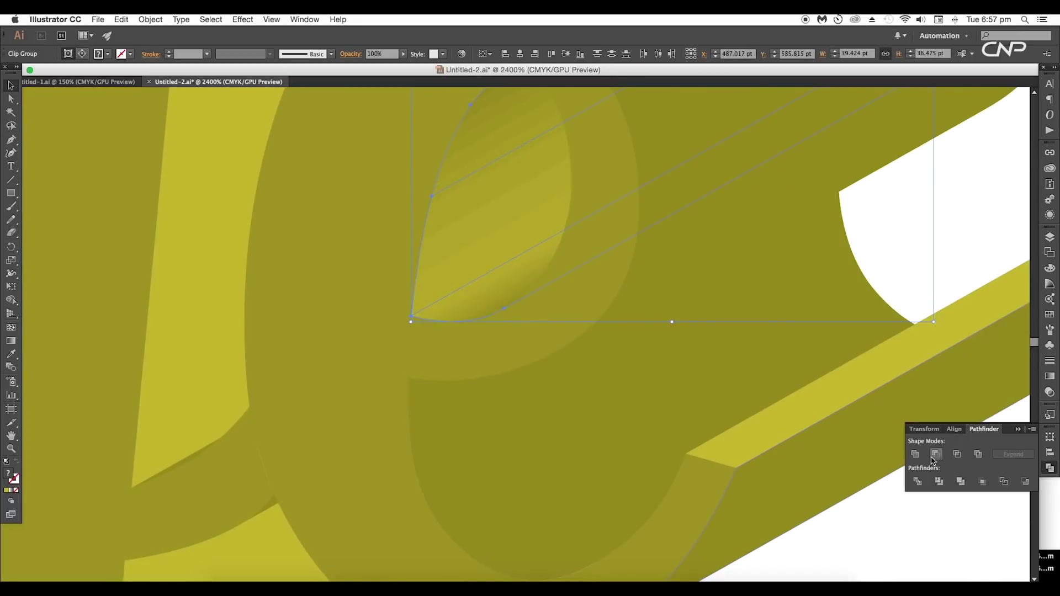
{"action": "left_click", "coordinate": [914, 454]}
{"action": "scroll", "coordinate": [458, 319], "scroll_direction": "down", "scroll_amount": 4}
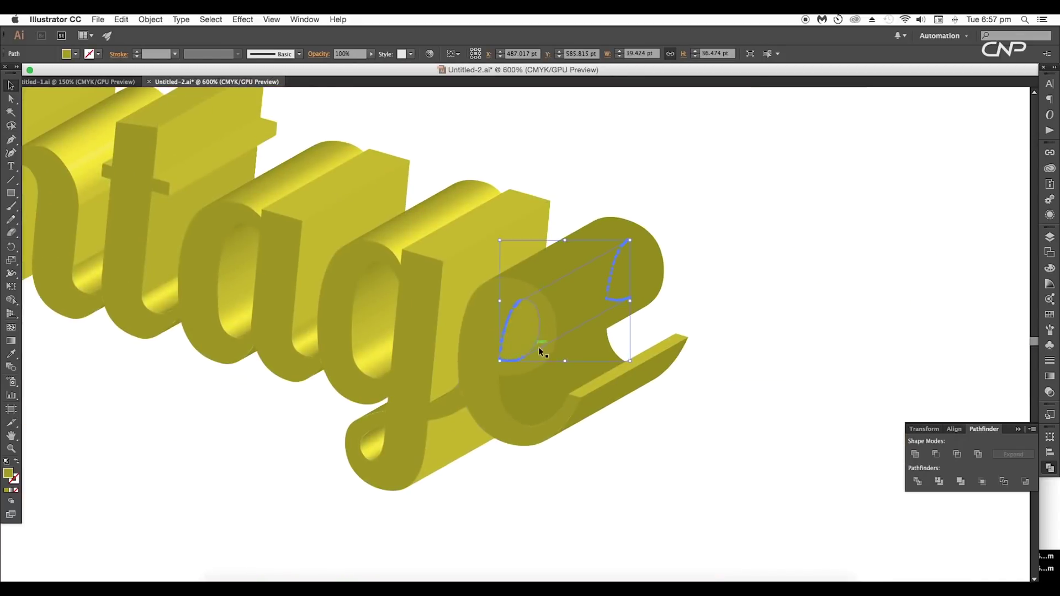
{"action": "key", "text": "super+shift+a"}
Step: Unite the gradient shapes on top of the letter g's bowl and inside its counter into flat shapes
{"action": "left_click", "coordinate": [489, 273]}
{"action": "left_click", "coordinate": [914, 455]}
{"action": "left_click_drag", "start_coordinate": [537, 409], "coordinate": [586, 385]}
{"action": "left_click", "coordinate": [501, 348]}
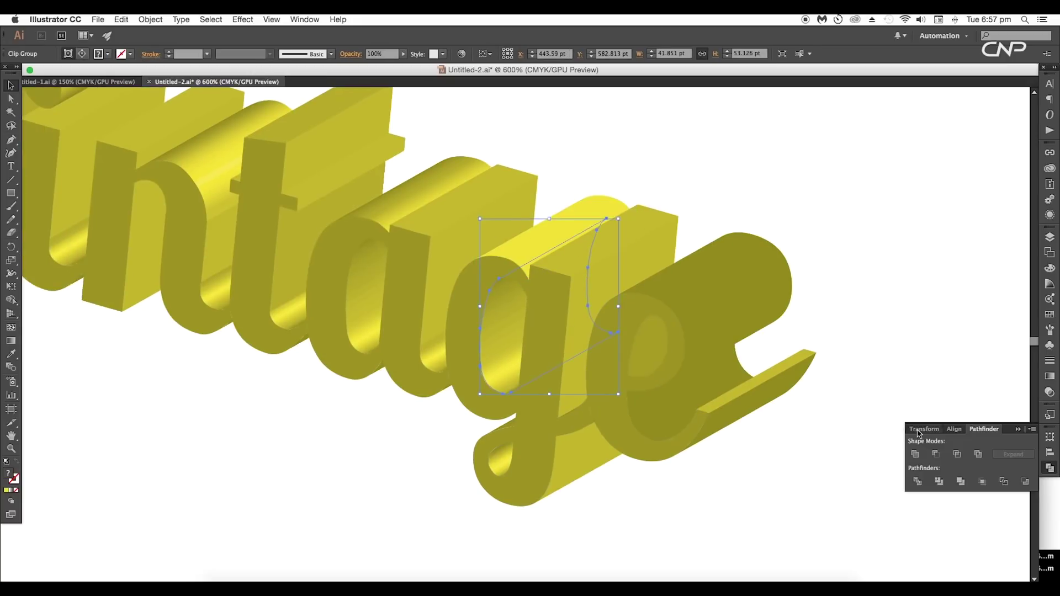
{"action": "left_click", "coordinate": [914, 454]}
{"action": "left_click_drag", "start_coordinate": [499, 345], "coordinate": [620, 363]}
{"action": "scroll", "coordinate": [608, 383], "scroll_direction": "left", "scroll_amount": 8}
Step: Unite the side face of the letter n's last stem with the shaded clip group in its lower curve
{"action": "left_click", "coordinate": [559, 301]}
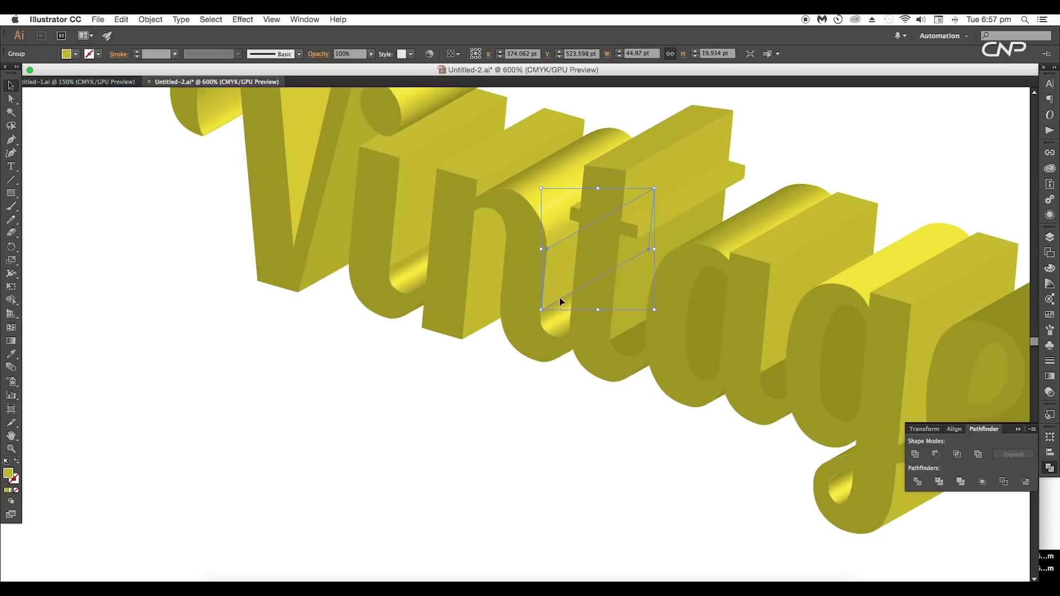
{"action": "left_click", "coordinate": [552, 224]}
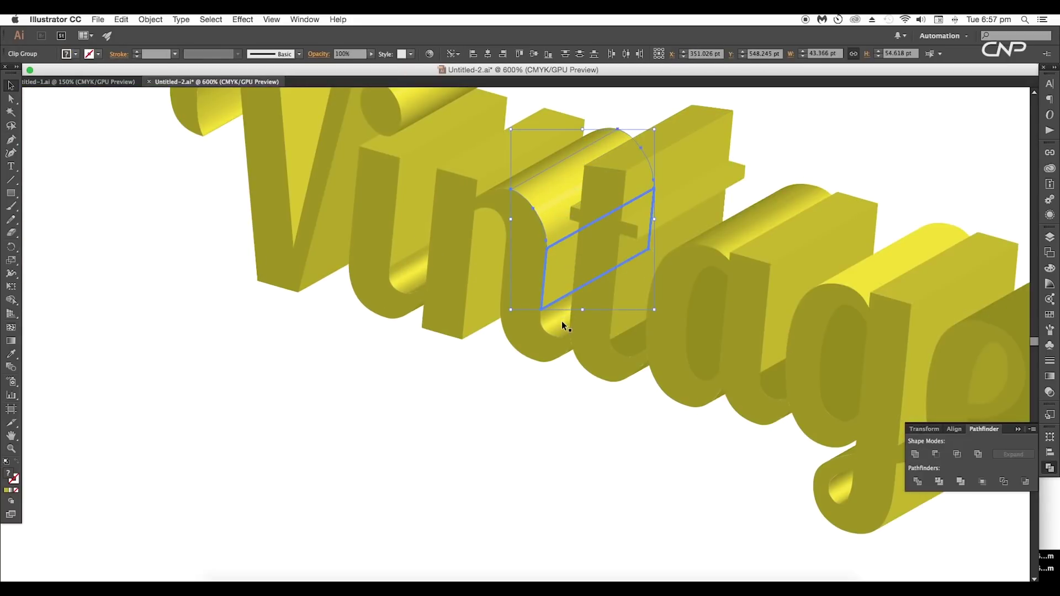
{"action": "left_click", "coordinate": [505, 356]}
{"action": "left_click", "coordinate": [557, 302]}
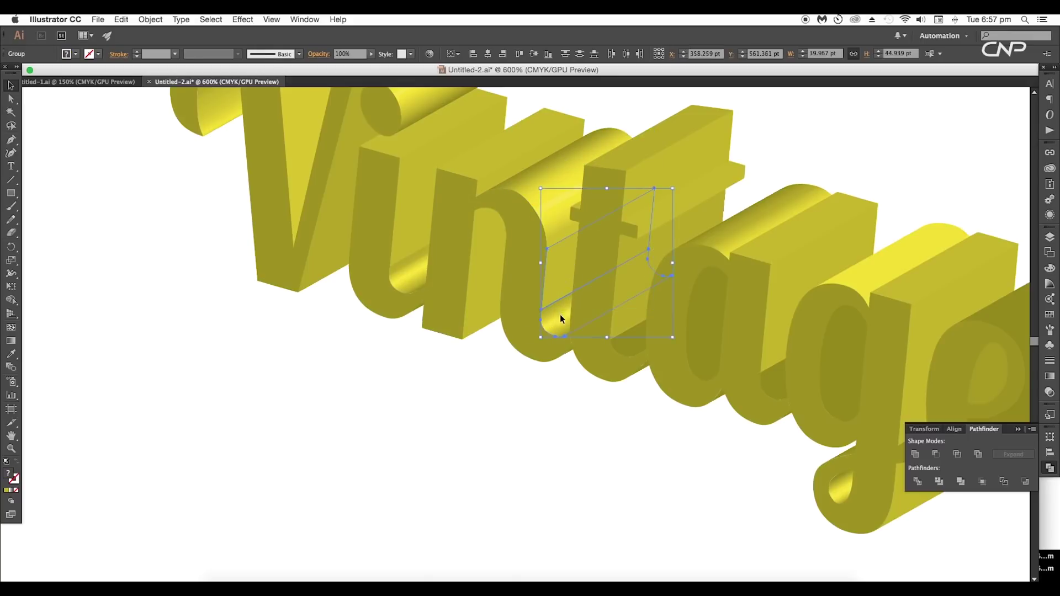
{"action": "left_click", "coordinate": [910, 455]}
Step: Unite the shaded shapes on the letter n's arch and in the i's lower curve into flat shapes
{"action": "left_click_drag", "start_coordinate": [537, 198], "coordinate": [546, 255]}
{"action": "left_click", "coordinate": [565, 262]}
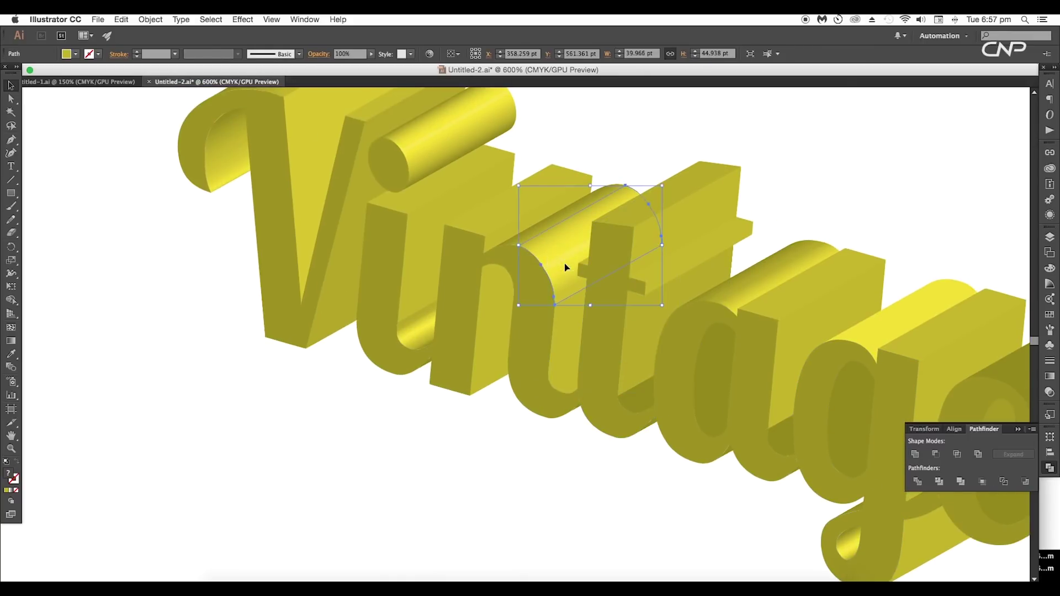
{"action": "left_click", "coordinate": [534, 235], "text": "shift"}
{"action": "left_click", "coordinate": [912, 456]}
{"action": "left_click_drag", "start_coordinate": [554, 291], "coordinate": [639, 303]}
{"action": "left_click", "coordinate": [492, 339]}
{"action": "left_click", "coordinate": [508, 350], "text": "shift"}
{"action": "left_click", "coordinate": [910, 456]}
Step: Unite the shaded pieces of the i's dot extrusion and the V's curled end into flat shapes
{"action": "left_click_drag", "start_coordinate": [501, 206], "coordinate": [584, 270]}
{"action": "left_click", "coordinate": [528, 240]}
{"action": "left_click", "coordinate": [912, 455]}
{"action": "left_click_drag", "start_coordinate": [440, 173], "coordinate": [522, 220]}
{"action": "left_click", "coordinate": [522, 220]}
{"action": "left_click", "coordinate": [487, 231], "text": "shift"}
{"action": "left_click", "coordinate": [911, 456]}
{"action": "left_click_drag", "start_coordinate": [467, 334], "coordinate": [464, 302]}
{"action": "left_click", "coordinate": [912, 455]}
Step: Draw a rectangle of about 712 × 437 pt over the white area around Vintage and fill it with the L panel's light blue
{"action": "left_click_drag", "start_coordinate": [680, 375], "coordinate": [304, 295]}
{"action": "left_click", "coordinate": [193, 307]}
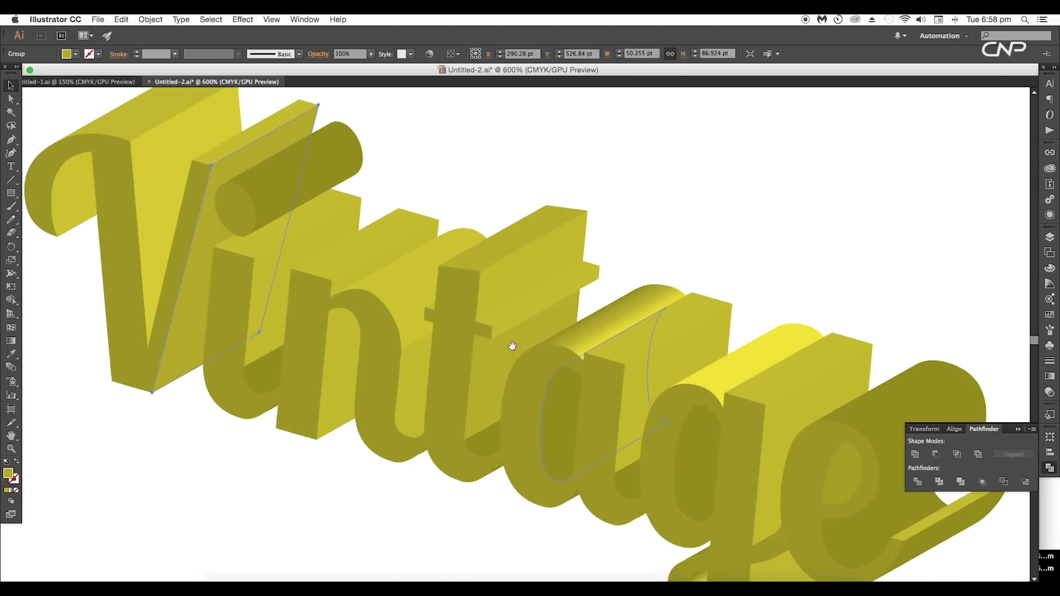
{"action": "left_click_drag", "start_coordinate": [511, 345], "coordinate": [520, 332]}
{"action": "left_click", "coordinate": [11, 193]}
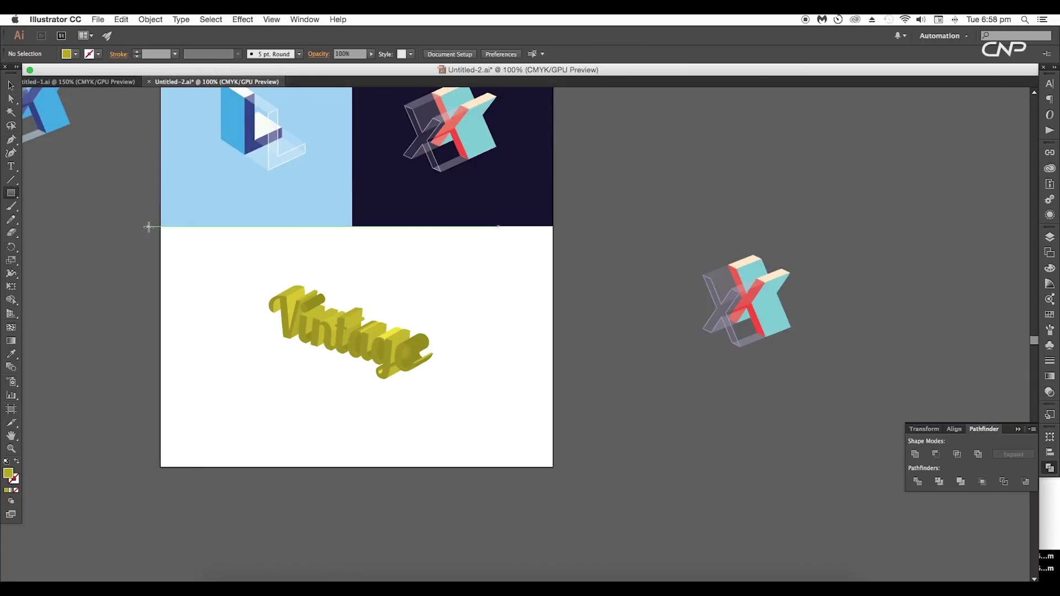
{"action": "left_click_drag", "start_coordinate": [159, 226], "coordinate": [553, 467]}
{"action": "key", "text": "i"}
{"action": "left_click", "coordinate": [309, 175]}
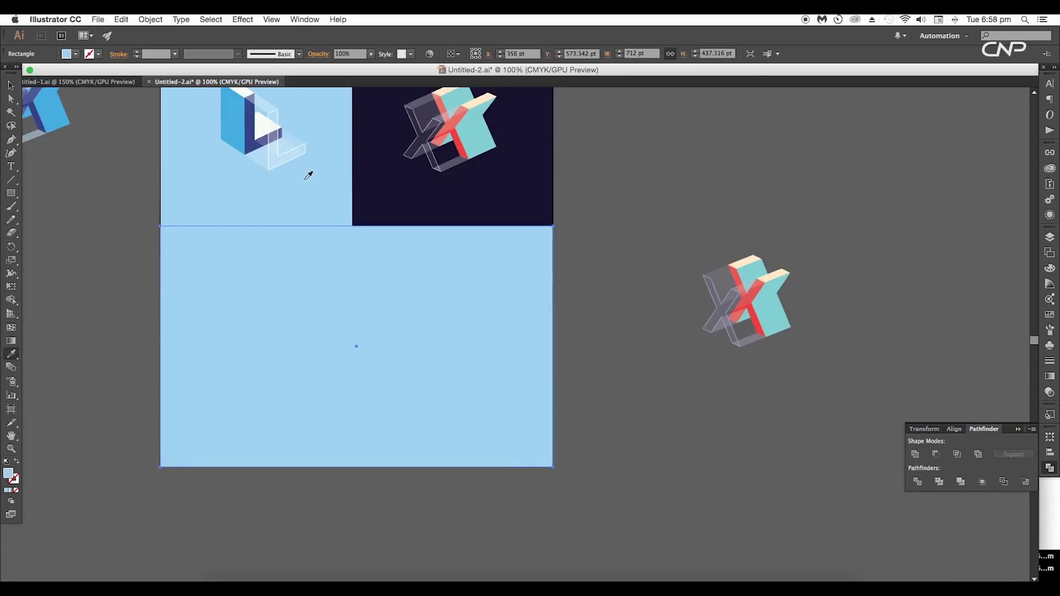
{"action": "key", "text": "v"}
Step: Send the light blue rectangle behind the Vintage text and deselect it
{"action": "right_click", "coordinate": [443, 343]}
{"action": "mouse_move", "coordinate": [508, 491]}
{"action": "left_click", "coordinate": [577, 525]}
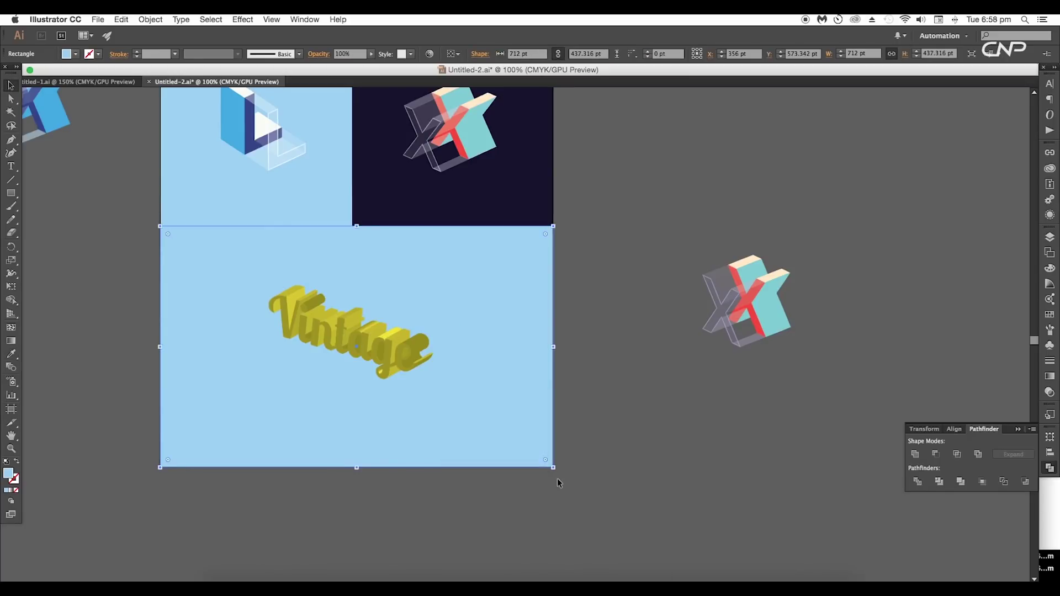
{"action": "left_click", "coordinate": [557, 478]}
Step: Recolor the top faces of the Vintage letters white and their side faces dark blue
{"action": "left_click", "coordinate": [276, 274]}
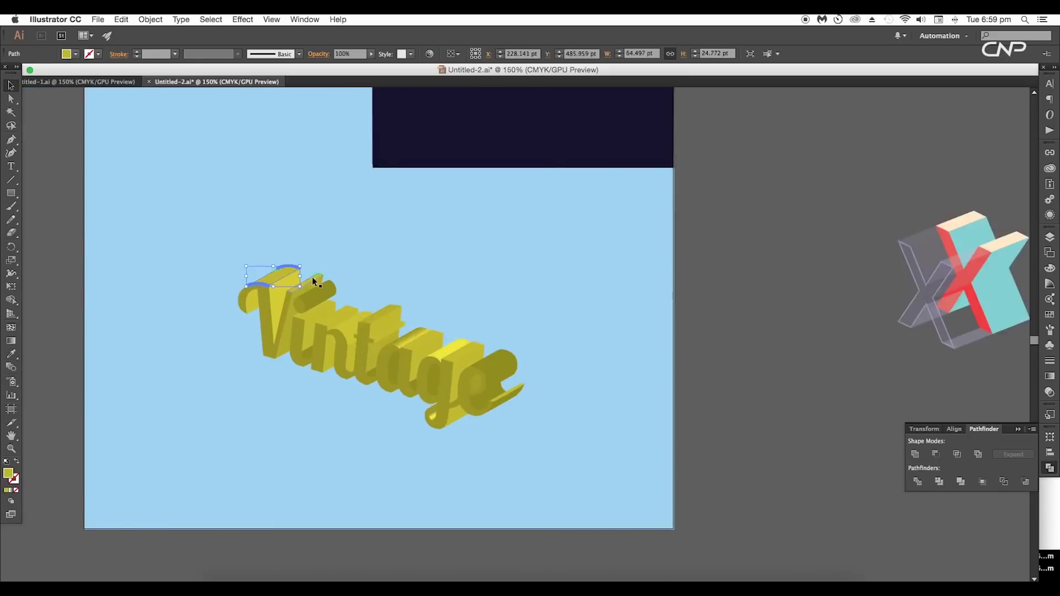
{"action": "scroll", "coordinate": [315, 280], "scroll_direction": "up", "scroll_amount": 2}
{"action": "left_click", "coordinate": [303, 287], "text": "shift"}
{"action": "left_click", "coordinate": [326, 312], "text": "shift"}
{"action": "left_click", "coordinate": [334, 334], "text": "shift"}
{"action": "left_click", "coordinate": [368, 351], "text": "shift"}
{"action": "left_click", "coordinate": [433, 356], "text": "shift"}
{"action": "left_click", "coordinate": [463, 382], "text": "shift"}
{"action": "left_click", "coordinate": [399, 388], "text": "shift"}
{"action": "left_click", "coordinate": [506, 396], "text": "shift"}
{"action": "left_click", "coordinate": [529, 402], "text": "shift"}
{"action": "scroll", "coordinate": [529, 402], "scroll_direction": "right", "scroll_amount": 4}
{"action": "left_click", "coordinate": [473, 370], "text": "shift"}
{"action": "left_click", "coordinate": [513, 371], "text": "shift"}
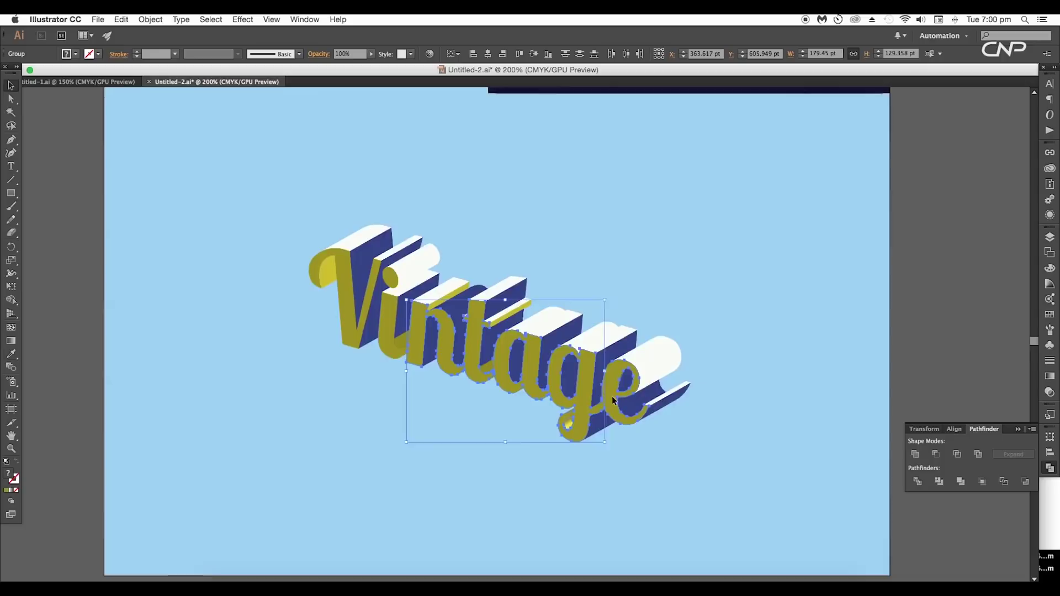
Step: Recolor the front faces of the Vintage letters dark blue and their side faces light blue
{"action": "left_click", "coordinate": [612, 401], "text": "shift"}
{"action": "left_click", "coordinate": [394, 356], "text": "shift"}
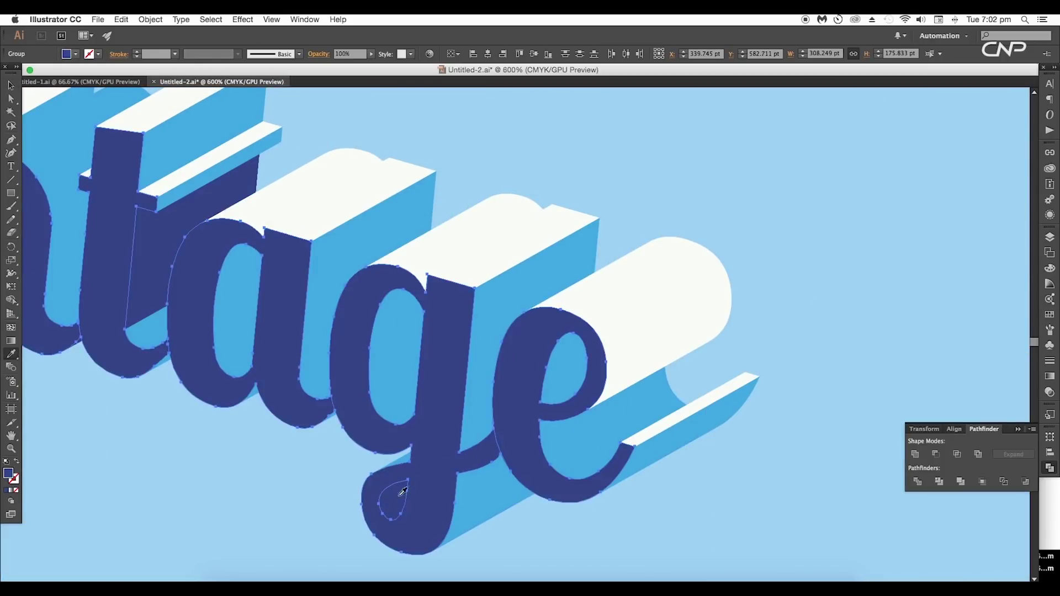
{"action": "key", "text": "v"}
{"action": "left_click", "coordinate": [493, 566]}
Step: Recolor the dark blue side piece between the letter t and the a to the side faces' light blue
{"action": "key", "text": "super+minus"}
{"action": "key", "text": "super+minus"}
{"action": "left_click", "coordinate": [446, 350]}
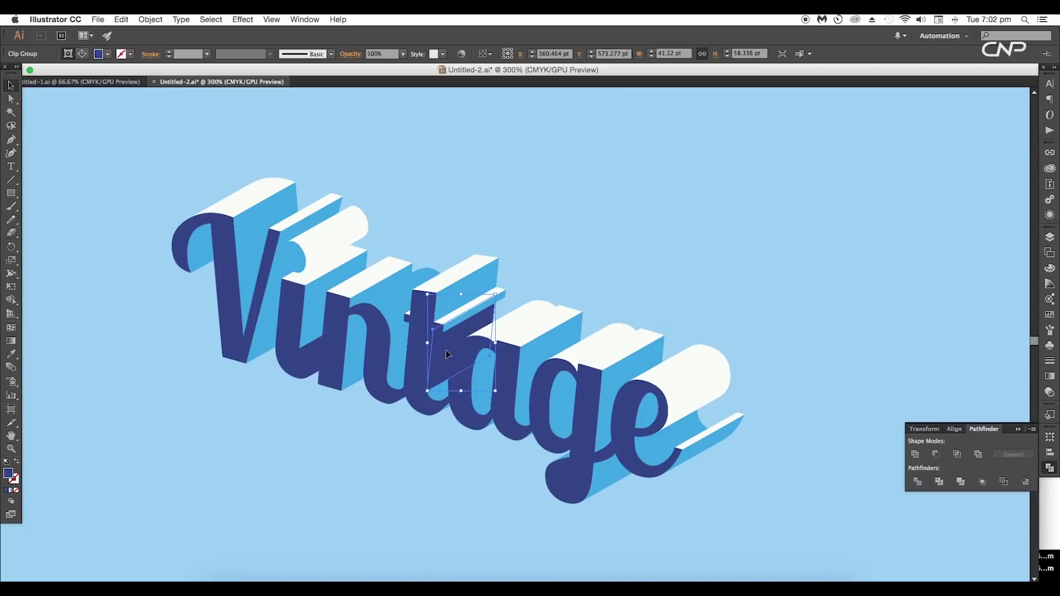
{"action": "left_click", "coordinate": [484, 367]}
{"action": "key", "text": "v"}
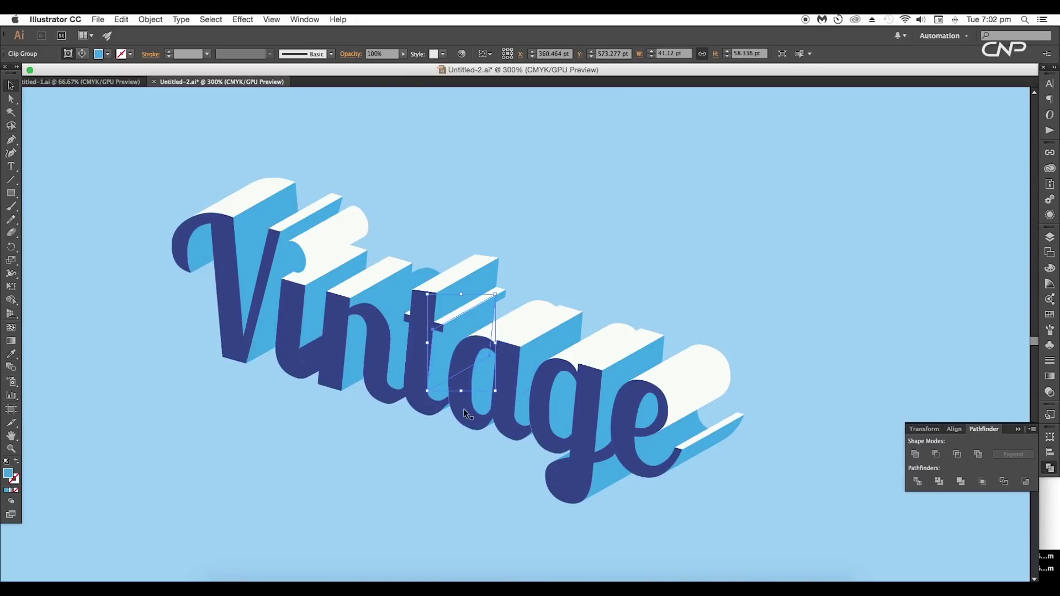
{"action": "left_click", "coordinate": [443, 421]}
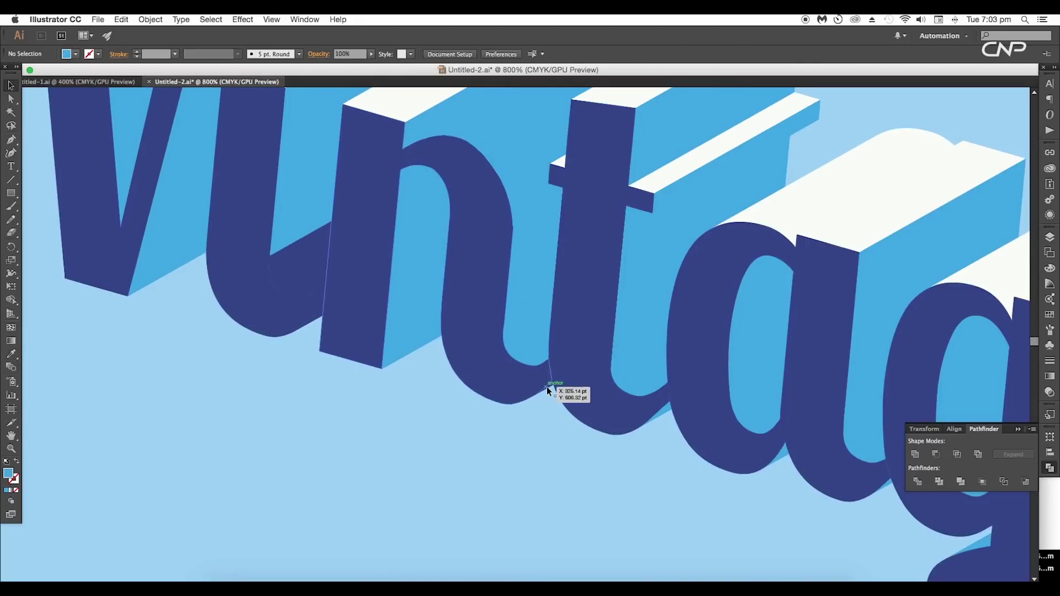
Step: Recolor the remaining dark side pieces at the tails of the letters n and i to the sampled light blue
{"action": "left_click", "coordinate": [548, 389]}
{"action": "left_click", "coordinate": [549, 388]}
{"action": "key", "text": "i"}
{"action": "left_click", "coordinate": [655, 380]}
{"action": "left_click_drag", "start_coordinate": [492, 392], "coordinate": [657, 401]}
{"action": "key", "text": "v"}
{"action": "left_click", "coordinate": [481, 326]}
{"action": "key", "text": "i"}
{"action": "left_click", "coordinate": [579, 323]}
{"action": "left_click", "coordinate": [478, 282], "text": "super"}
{"action": "left_click", "coordinate": [454, 235]}
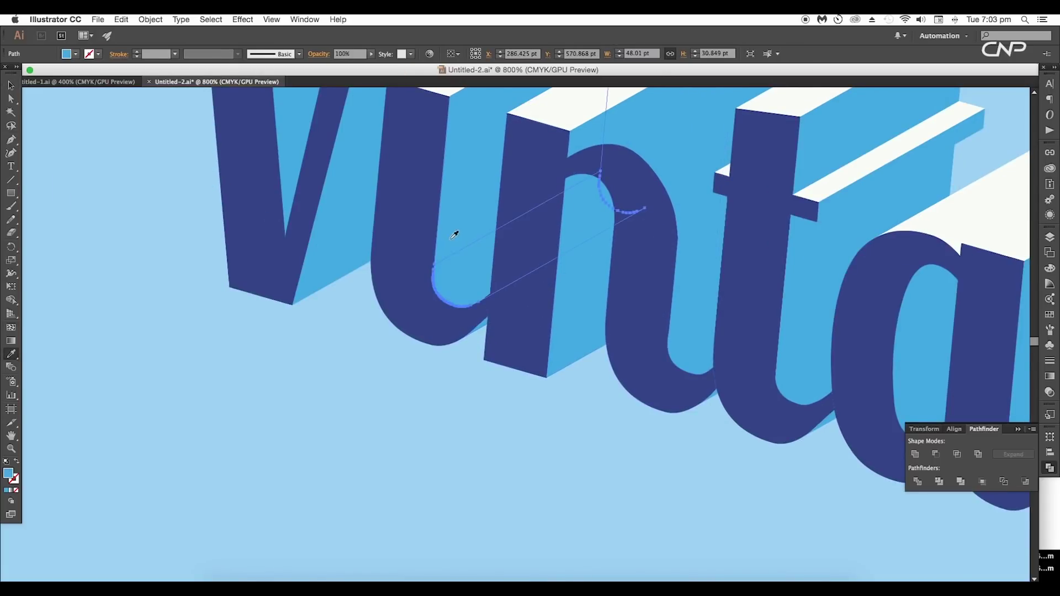
Step: Recolor the front face of the i's dot to the dark blue of the other front faces
{"action": "left_click_drag", "start_coordinate": [446, 251], "coordinate": [490, 493]}
{"action": "left_click", "coordinate": [466, 266], "text": "super"}
{"action": "left_click", "coordinate": [473, 400]}
{"action": "left_click_drag", "start_coordinate": [476, 414], "coordinate": [456, 422]}
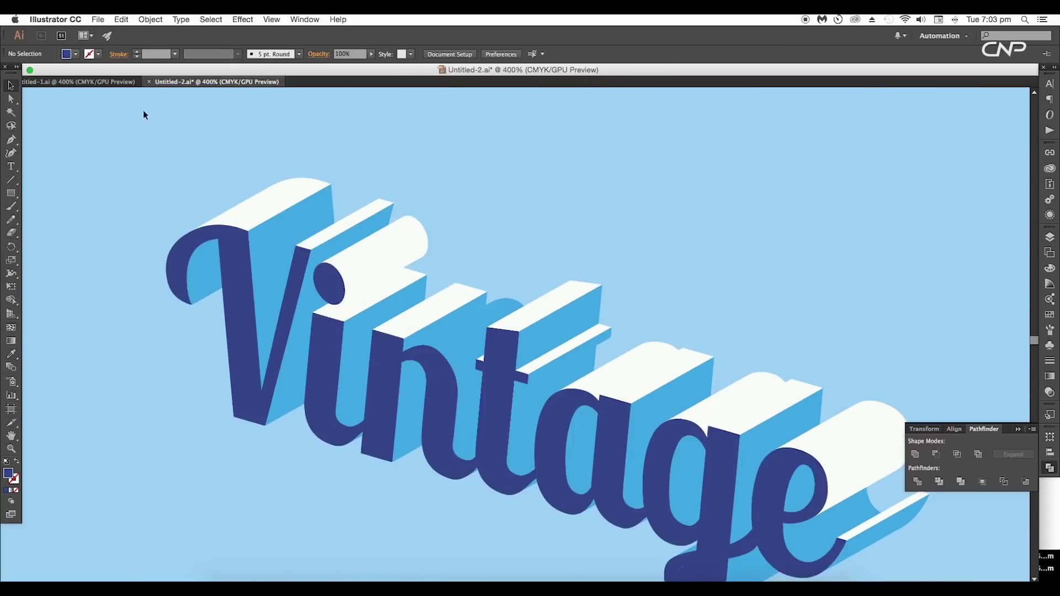
Step: Draw a red 1 pt diagonal line, about 78 pt wide and 44 pt high, along the edge of the i's top face
{"action": "left_click", "coordinate": [115, 82]}
{"action": "left_click_drag", "start_coordinate": [461, 338], "coordinate": [492, 404]}
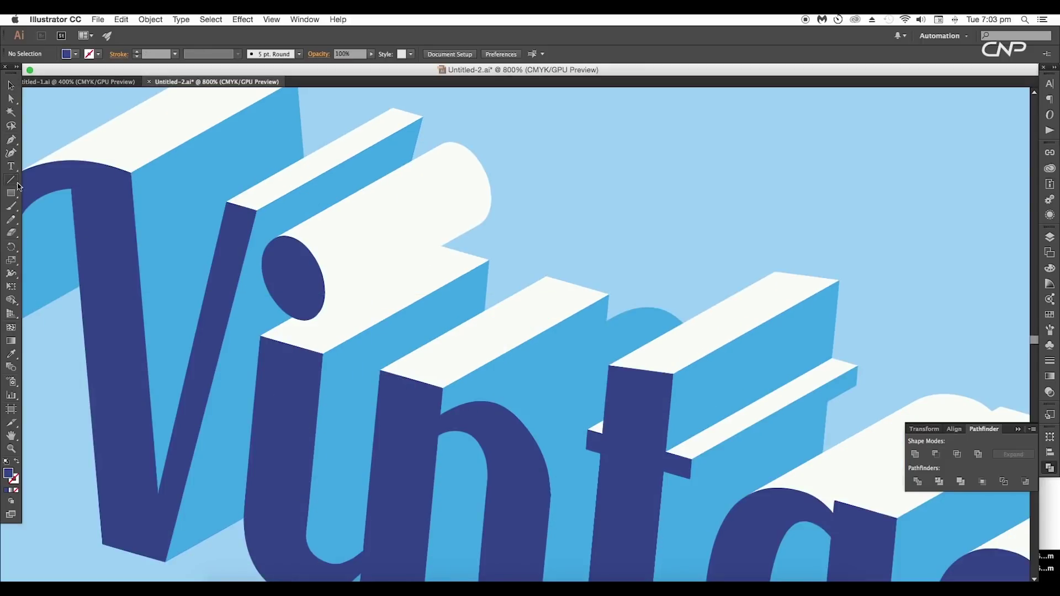
{"action": "mouse_move", "coordinate": [325, 352]}
{"action": "left_mouse_down"}
{"action": "mouse_move", "coordinate": [501, 250]}
{"action": "mouse_move", "coordinate": [591, 216]}
{"action": "left_mouse_up"}
{"action": "key", "text": "v"}
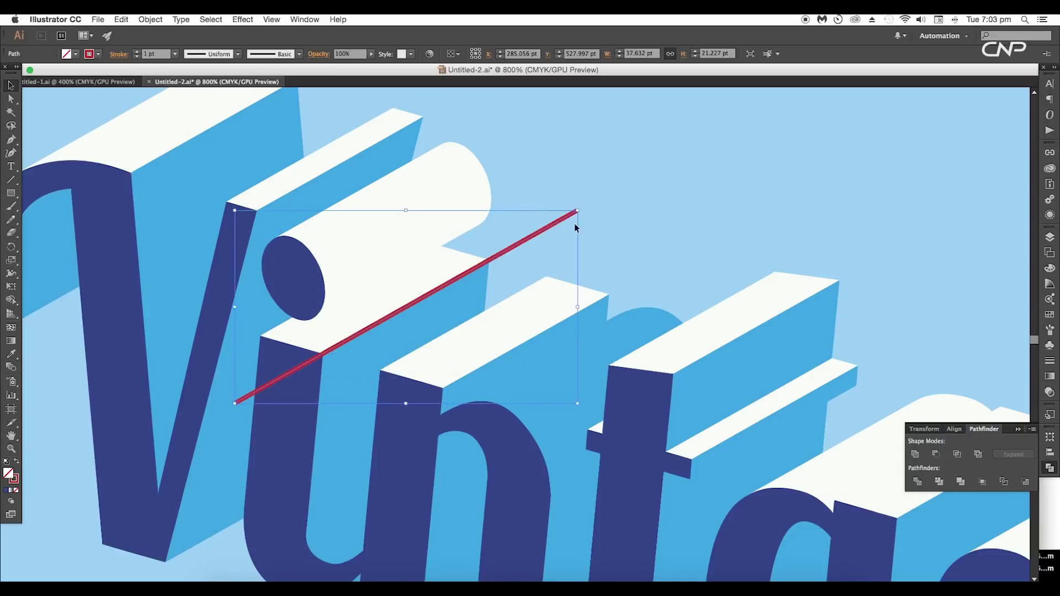
Step: Copy the red line across the middle of the i's dot extrusion, divide the extrusion along it and ungroup the pieces
{"action": "left_click_drag", "start_coordinate": [527, 241], "coordinate": [495, 170]}
{"action": "left_click", "coordinate": [445, 216], "text": "shift"}
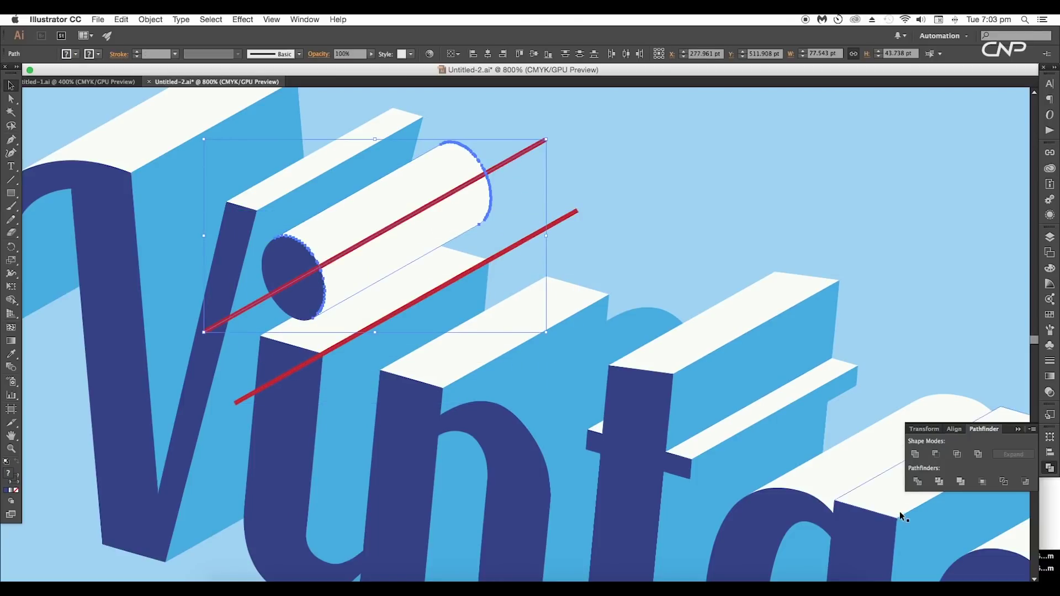
{"action": "left_click", "coordinate": [917, 482]}
{"action": "right_click", "coordinate": [384, 255]}
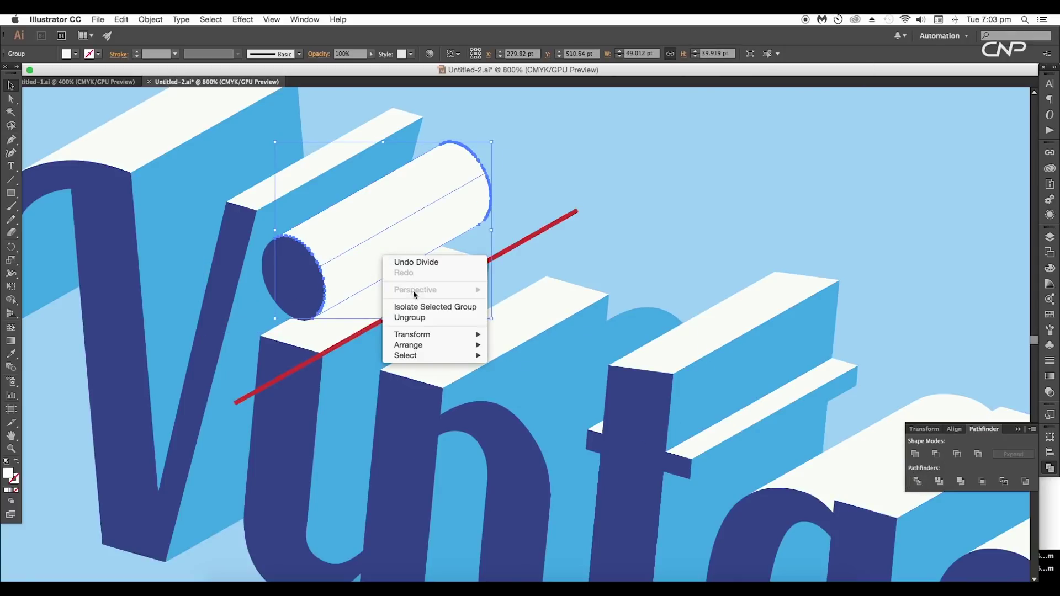
{"action": "left_click", "coordinate": [414, 318]}
Step: Recolor the lower half of the i's dot extrusion to the side faces' light blue
{"action": "left_click", "coordinate": [474, 239]}
{"action": "left_click", "coordinate": [475, 282]}
{"action": "left_click", "coordinate": [463, 303]}
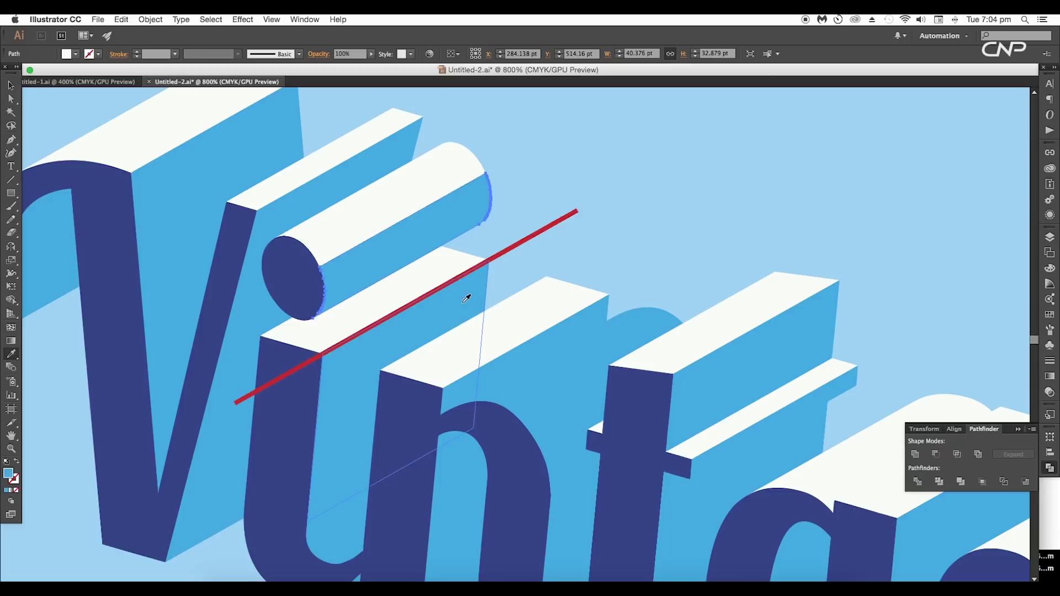
{"action": "key", "text": "v"}
Step: Try to divide the extrusion of the n's arch along a copy of the red line and fill its upper part white
{"action": "key", "text": "super+minus"}
{"action": "left_click_drag", "start_coordinate": [396, 215], "coordinate": [497, 312]}
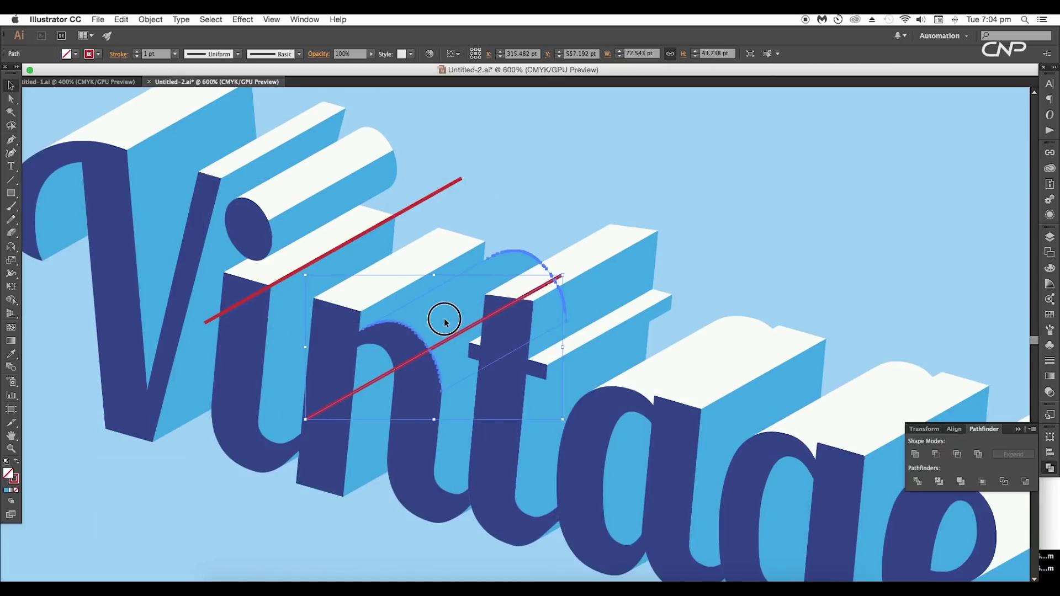
{"action": "left_click", "coordinate": [457, 329], "text": "shift"}
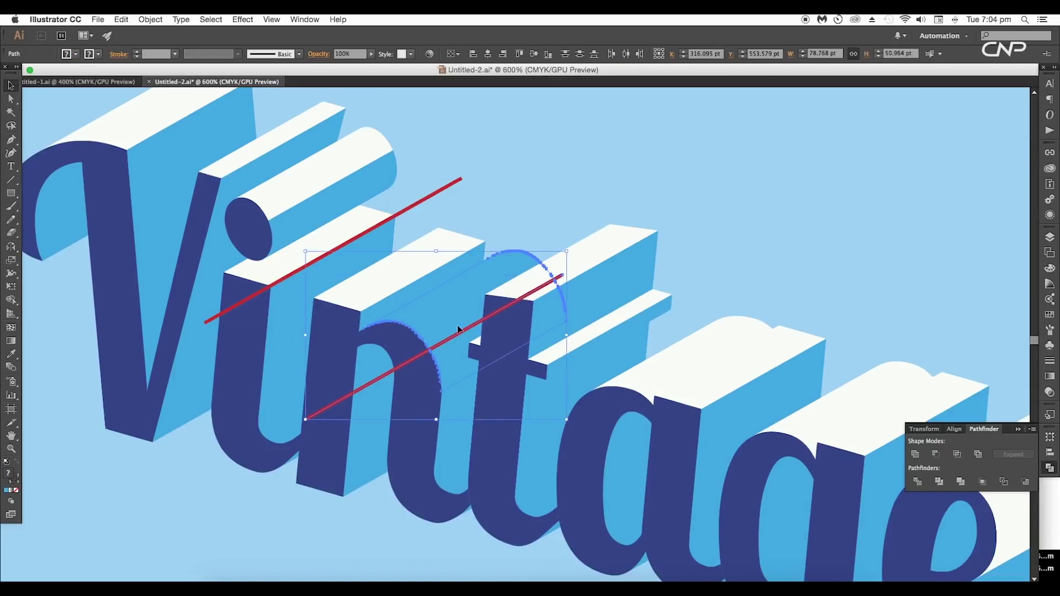
{"action": "left_click", "coordinate": [916, 481]}
{"action": "key", "text": "i"}
{"action": "left_click", "coordinate": [569, 262]}
{"action": "key", "text": "v"}
Step: Give the dark blue front faces of the word Vintage a white 1 pt stroke aligned to the inside
{"action": "left_click_drag", "start_coordinate": [563, 302], "coordinate": [603, 452]}
{"action": "key", "text": "super+minus"}
{"action": "key", "text": "super+minus"}
{"action": "key", "text": "super+minus"}
{"action": "key", "text": "super+minus"}
{"action": "left_click", "coordinate": [596, 265]}
{"action": "key", "text": "super+plus"}
{"action": "key", "text": "super+plus"}
{"action": "left_click", "coordinate": [362, 325]}
{"action": "left_click", "coordinate": [276, 307], "text": "shift"}
{"action": "left_click", "coordinate": [248, 296], "text": "shift"}
{"action": "left_click", "coordinate": [182, 263], "text": "shift"}
{"action": "left_click", "coordinate": [99, 53]}
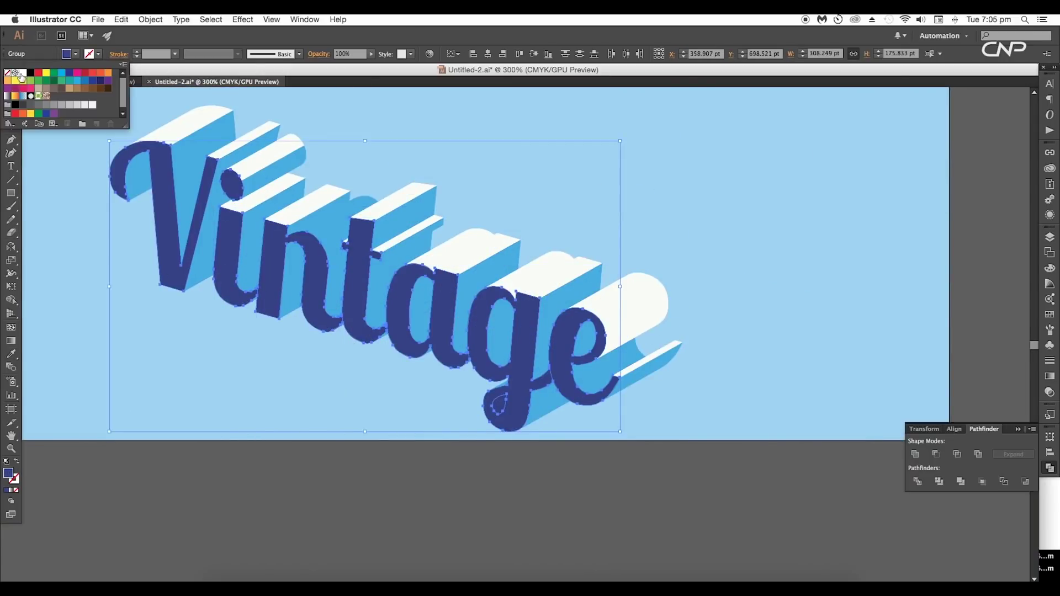
{"action": "left_click", "coordinate": [23, 73]}
{"action": "left_click", "coordinate": [119, 54]}
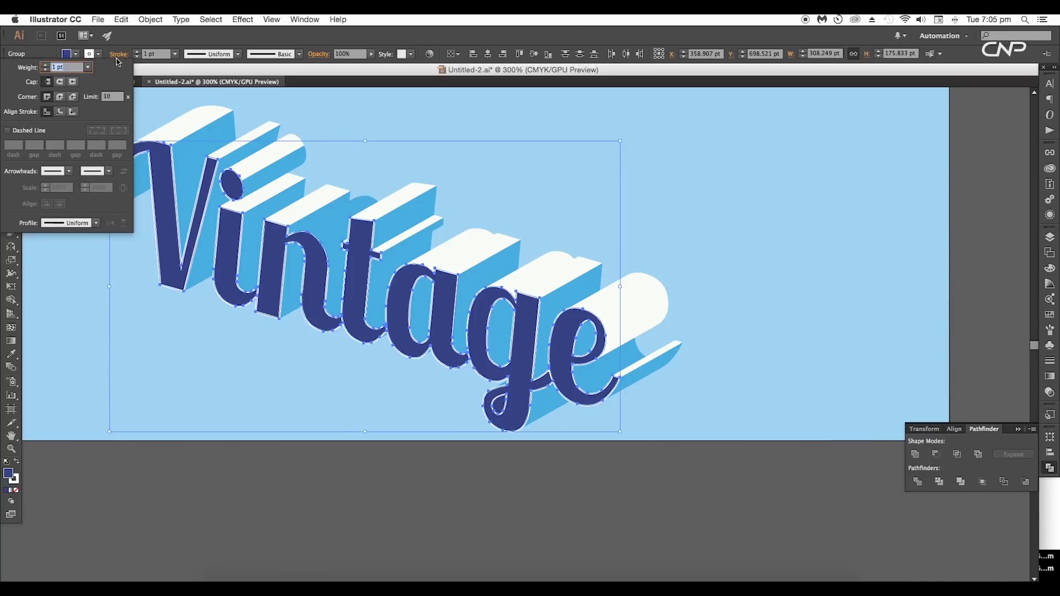
{"action": "left_click", "coordinate": [60, 112]}
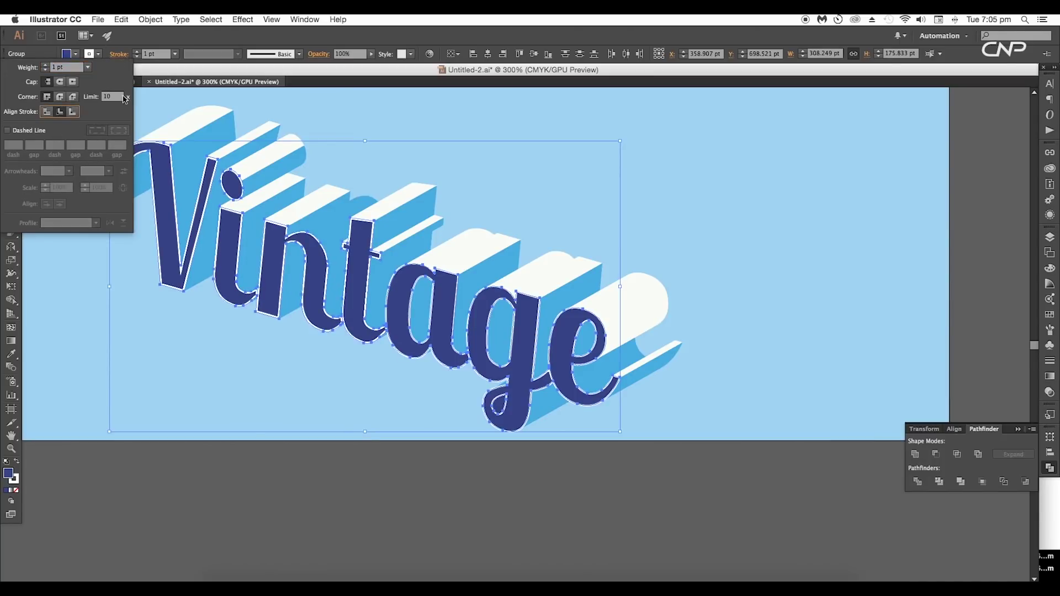
Step: Fill the front faces of the lower white Vintage copy with #d7edf4 and its extrusion faces with #ebf4f7
{"action": "left_click", "coordinate": [127, 48]}
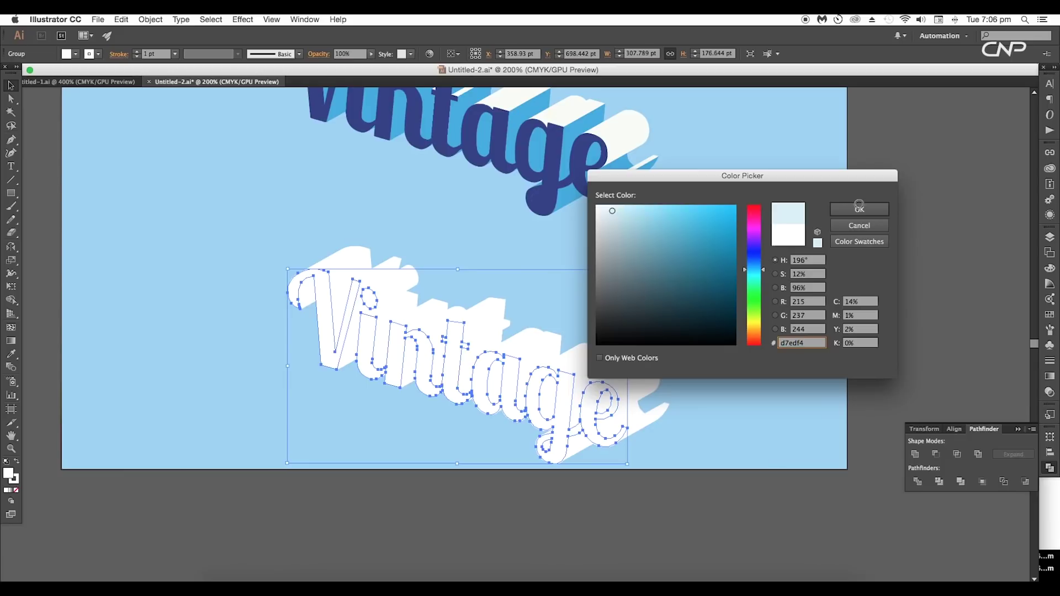
{"action": "left_click", "coordinate": [861, 208]}
{"action": "left_click_drag", "start_coordinate": [596, 344], "coordinate": [563, 298]}
{"action": "left_click", "coordinate": [563, 313]}
{"action": "left_click_drag", "start_coordinate": [675, 419], "coordinate": [135, 205]}
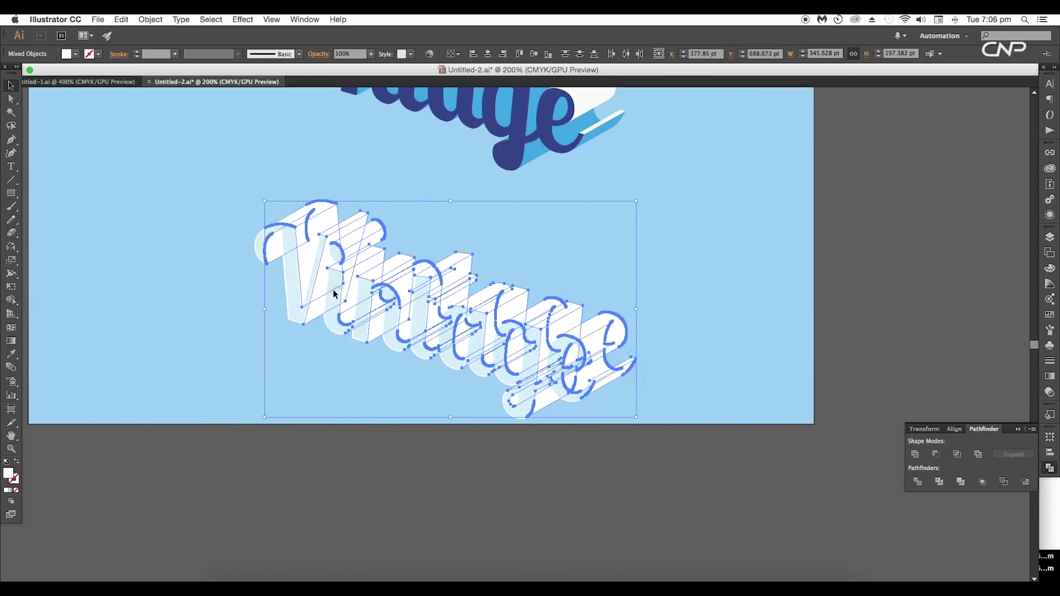
{"action": "double_click", "coordinate": [8, 473]}
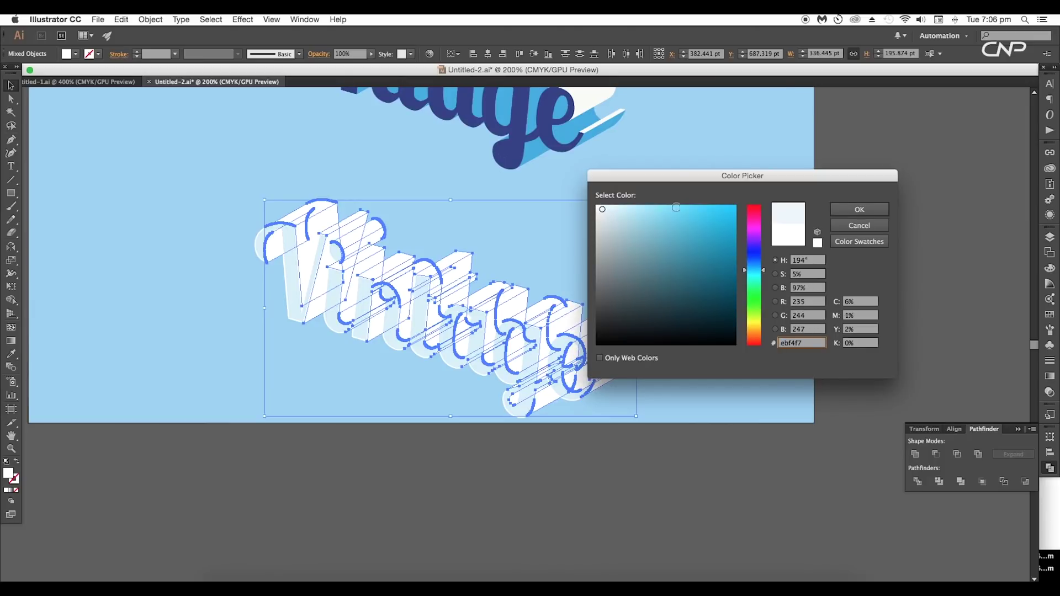
{"action": "left_click", "coordinate": [860, 209]}
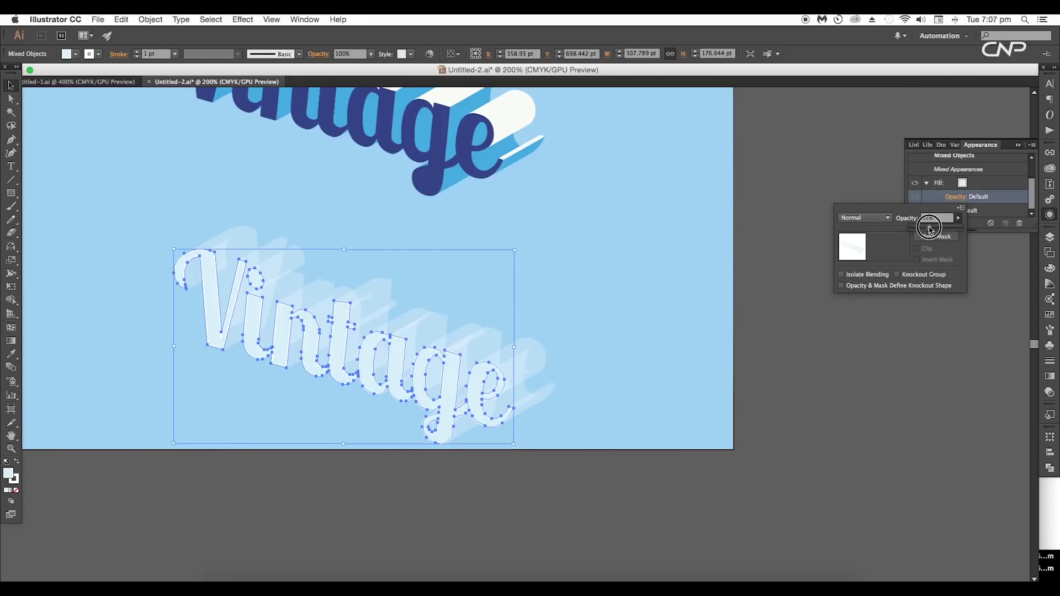
Step: Move the grouped transparent Vintage copy onto the blue word and align its back edges with the dark blue front faces
{"action": "scroll", "coordinate": [708, 372], "scroll_direction": "down", "scroll_amount": 3}
{"action": "left_click", "coordinate": [709, 372]}
{"action": "scroll", "coordinate": [623, 343], "scroll_direction": "up", "scroll_amount": 3}
{"action": "left_click_drag", "start_coordinate": [709, 403], "coordinate": [696, 156]}
{"action": "scroll", "coordinate": [652, 162], "scroll_direction": "up", "scroll_amount": 9}
{"action": "left_click_drag", "start_coordinate": [592, 415], "coordinate": [594, 407]}
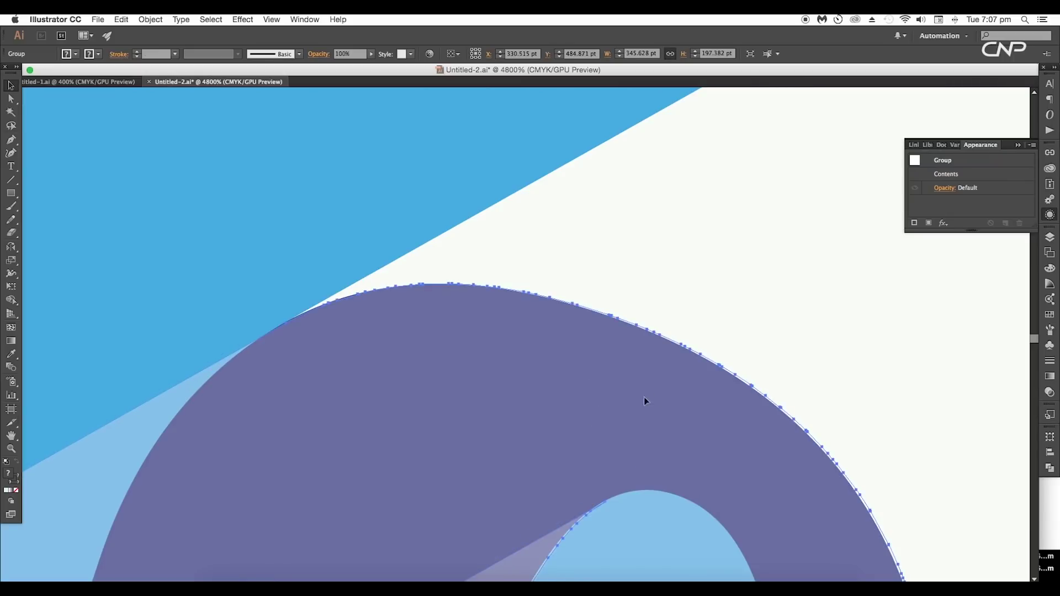
Step: Examine the overlaid Vintage lettering and compare it with the lettering in Untitled-1.ai
{"action": "scroll", "coordinate": [622, 405], "scroll_direction": "down", "scroll_amount": 9}
{"action": "left_click", "coordinate": [787, 456]}
{"action": "scroll", "coordinate": [750, 436], "scroll_direction": "up", "scroll_amount": 1}
{"action": "double_click", "coordinate": [541, 381]}
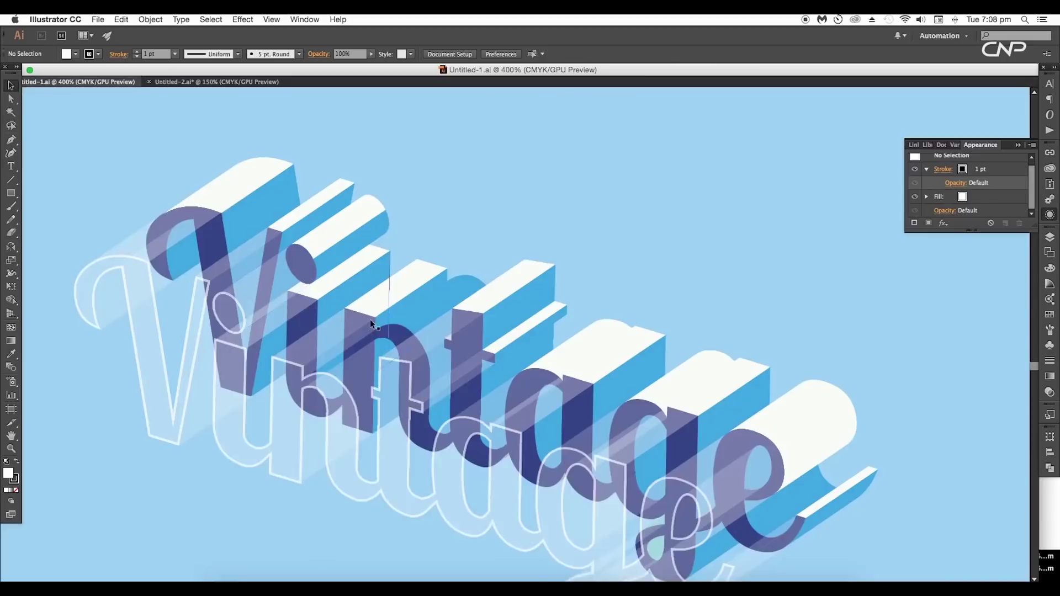
{"action": "scroll", "coordinate": [490, 445], "scroll_direction": "down", "scroll_amount": 2}
{"action": "left_click", "coordinate": [311, 434]}
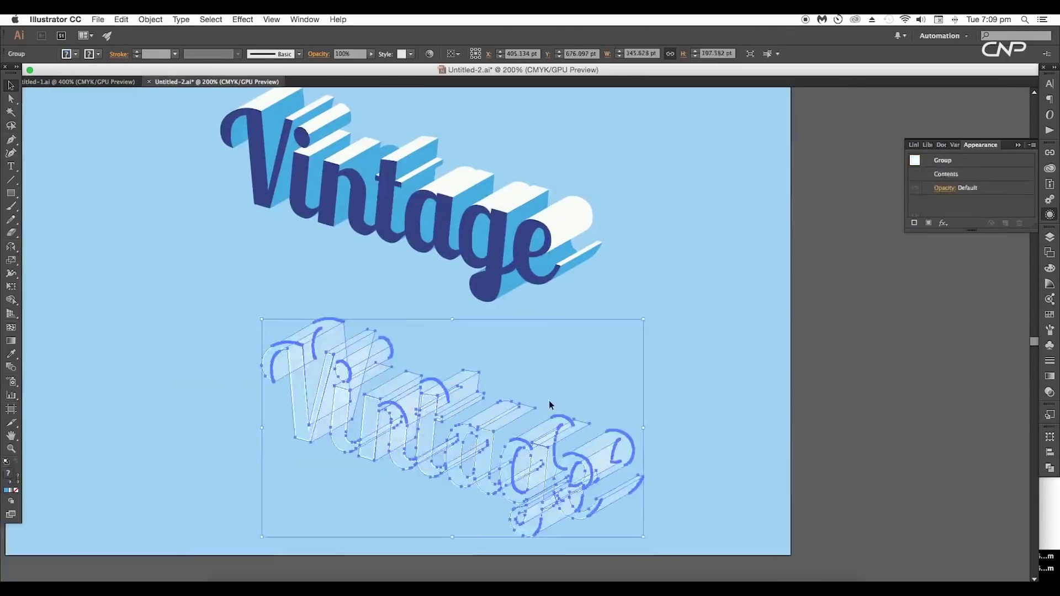
Step: Adjust the opacity of the e's upper extrusion face in the transparent Vintage copy
{"action": "left_click", "coordinate": [637, 407]}
{"action": "scroll", "coordinate": [682, 361], "scroll_direction": "down", "scroll_amount": 3}
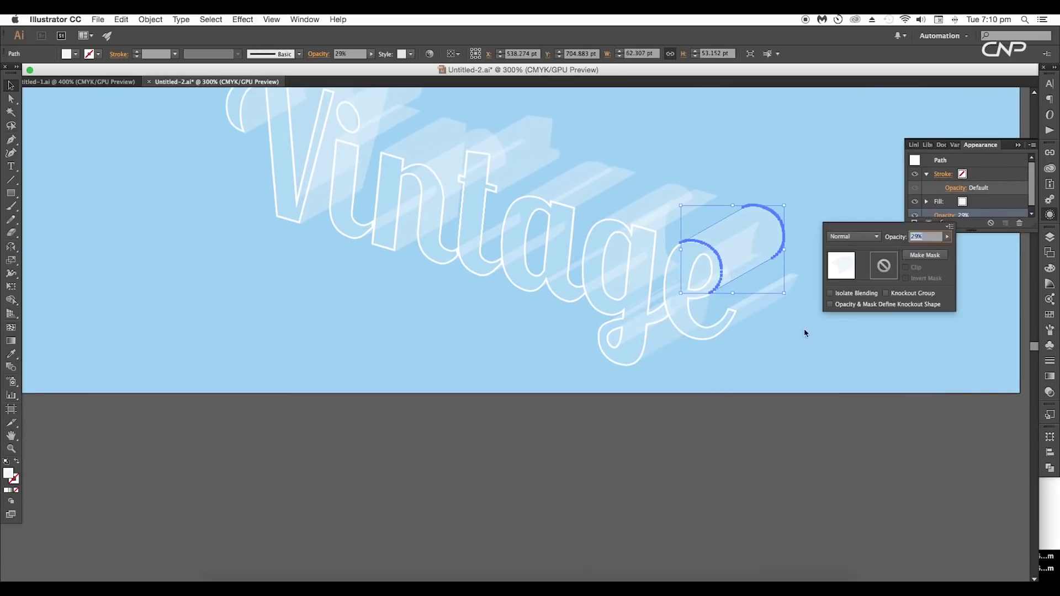
{"action": "left_click", "coordinate": [923, 219]}
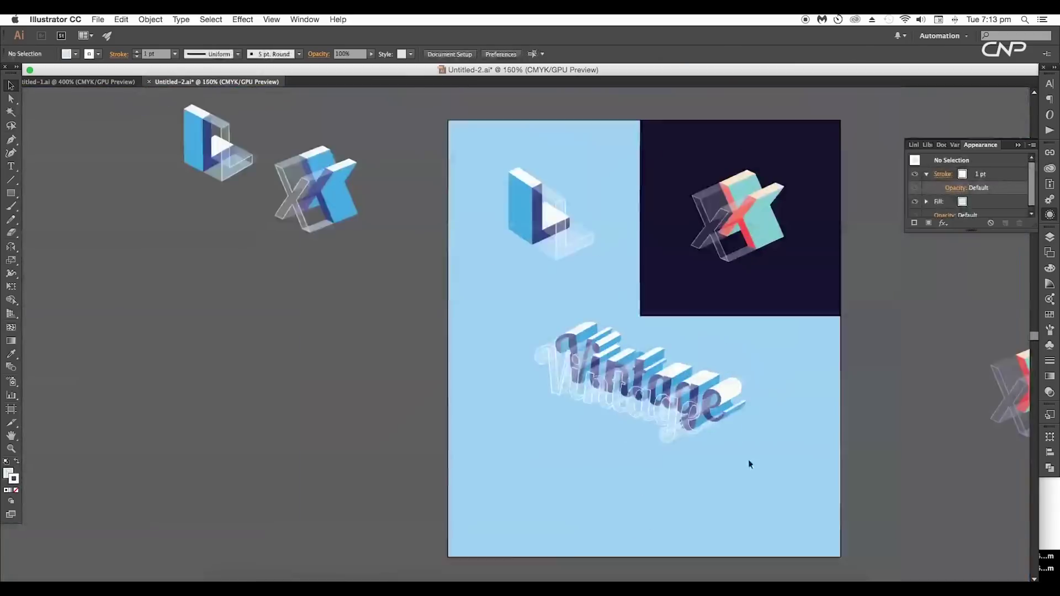
Step: Inspect the composed Vintage lettering up close and compare it with the version in Untitled-1.ai
{"action": "left_click_drag", "start_coordinate": [747, 459], "coordinate": [727, 408]}
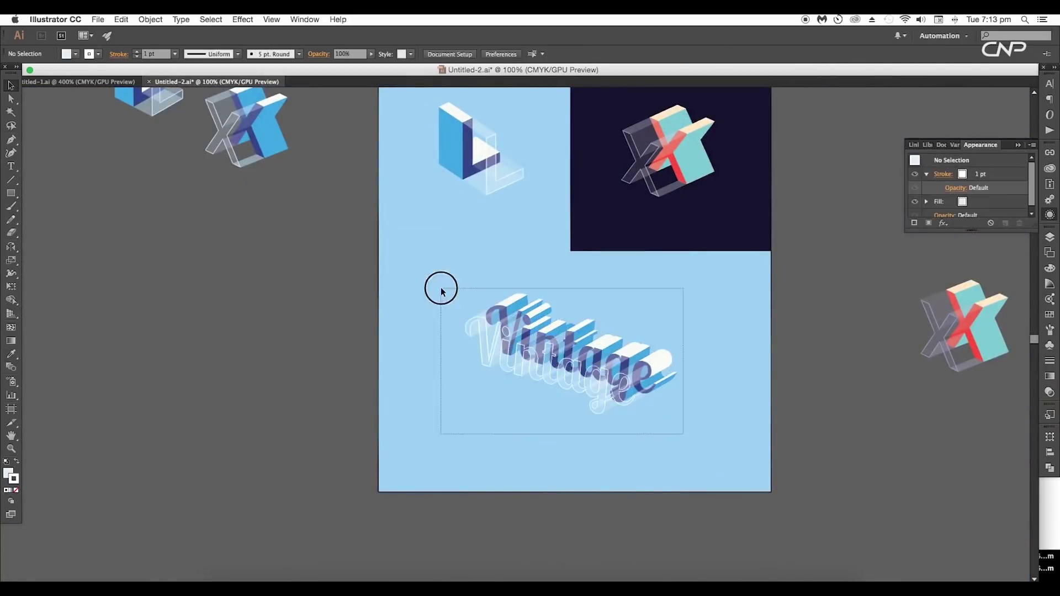
{"action": "key", "text": "super+equal"}
{"action": "key", "text": "super+equal"}
{"action": "key", "text": "super+equal"}
{"action": "key", "text": "super+equal"}
{"action": "key", "text": "super+equal"}
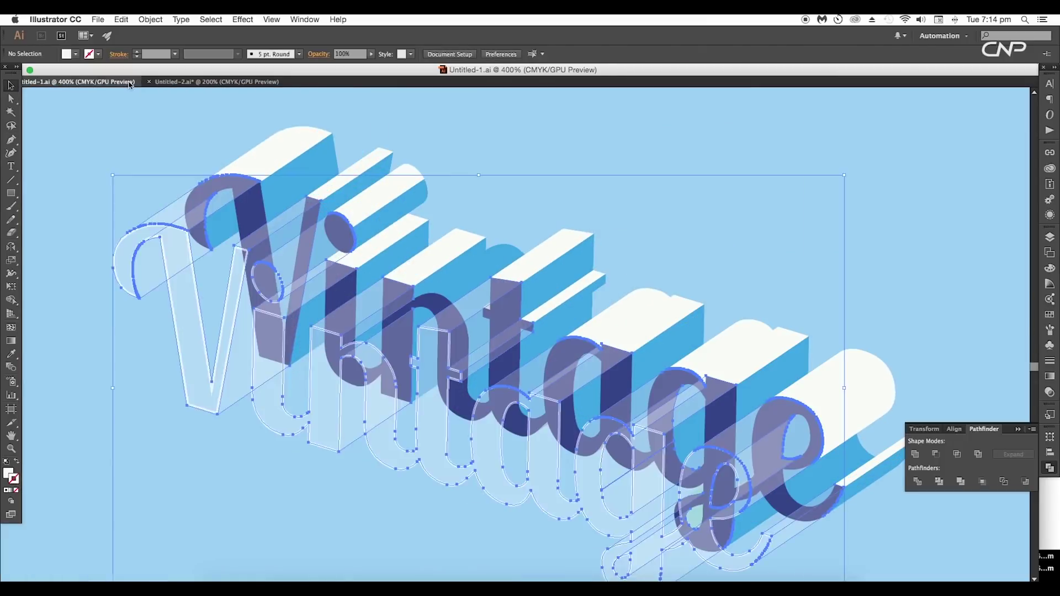
{"action": "left_click", "coordinate": [368, 172]}
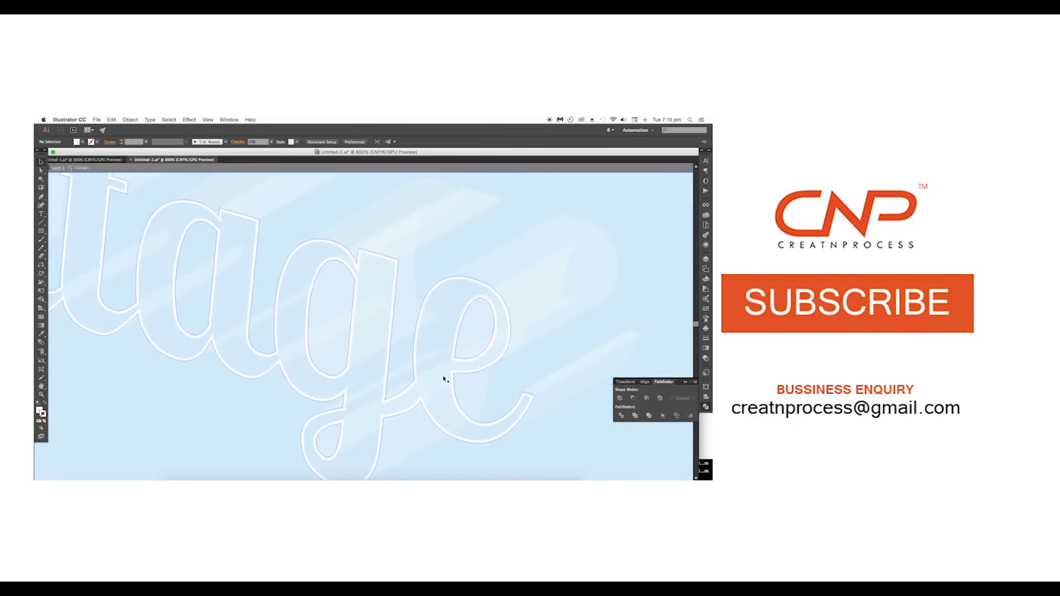
Step: Exit the group's isolation mode and join the transparent outlined Vintage copy to the front of the blue word
{"action": "double_click", "coordinate": [573, 421]}
{"action": "key", "text": "super+minus"}
{"action": "key", "text": "super+minus"}
{"action": "key", "text": "super+minus"}
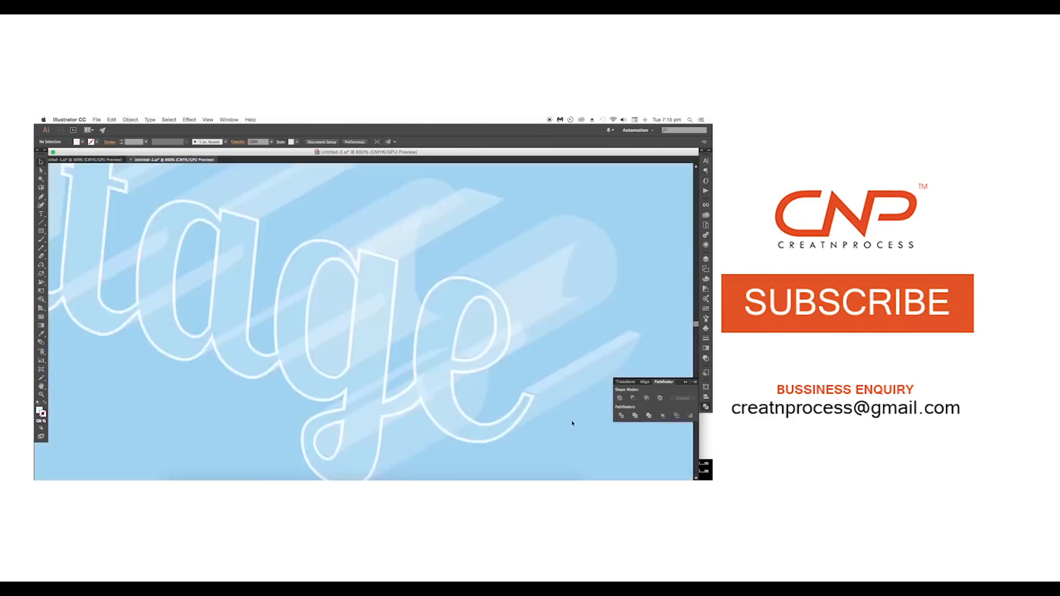
{"action": "left_click_drag", "start_coordinate": [480, 351], "coordinate": [356, 419]}
{"action": "key", "text": "super+minus"}
{"action": "key", "text": "super+minus"}
{"action": "left_click", "coordinate": [439, 360]}
{"action": "scroll", "coordinate": [386, 369], "scroll_direction": "up", "scroll_amount": 4}
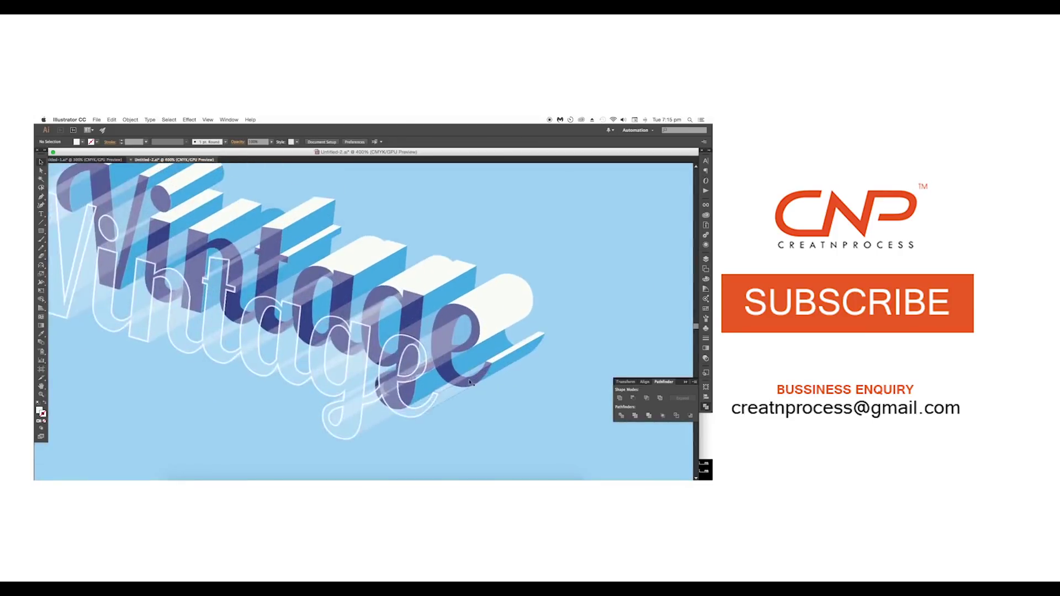